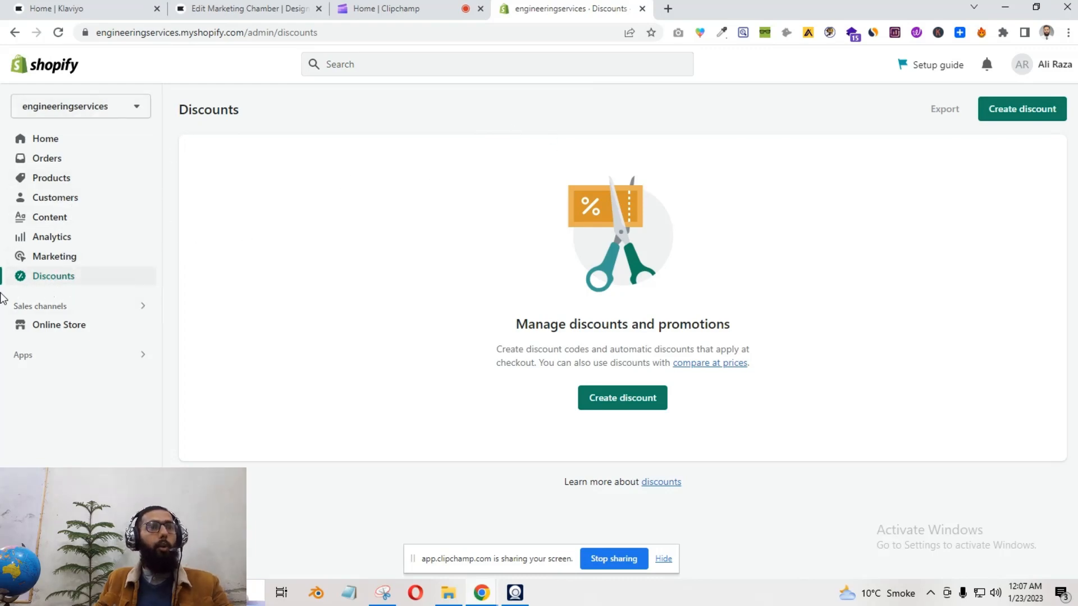
Start a new amount-off-products discount that uses the Discount code method.
click(1043, 114)
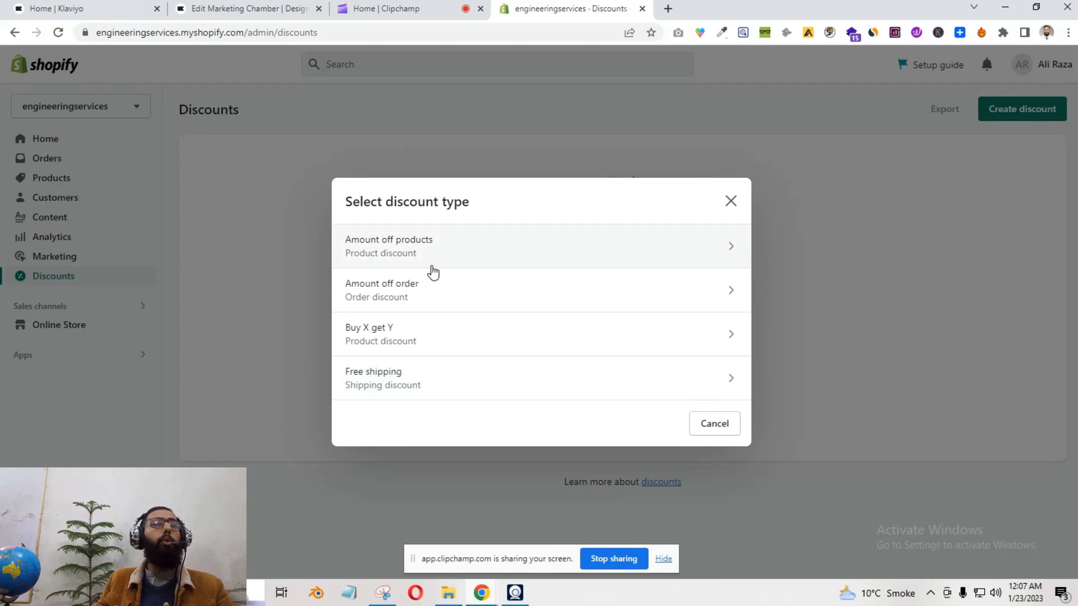
click(512, 248)
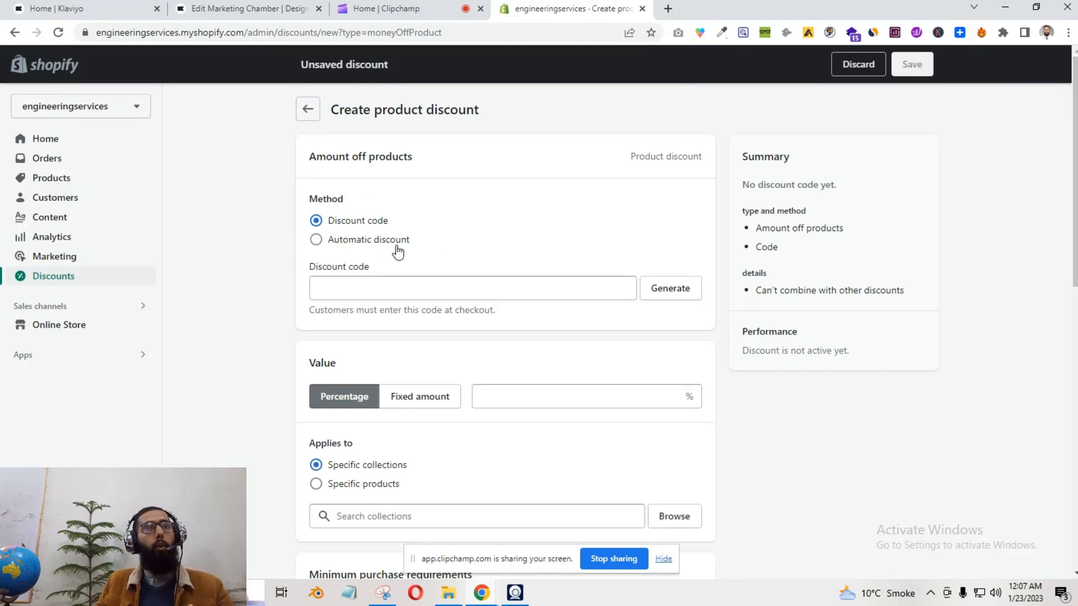
click(369, 241)
scroll(516, 342, down, 7)
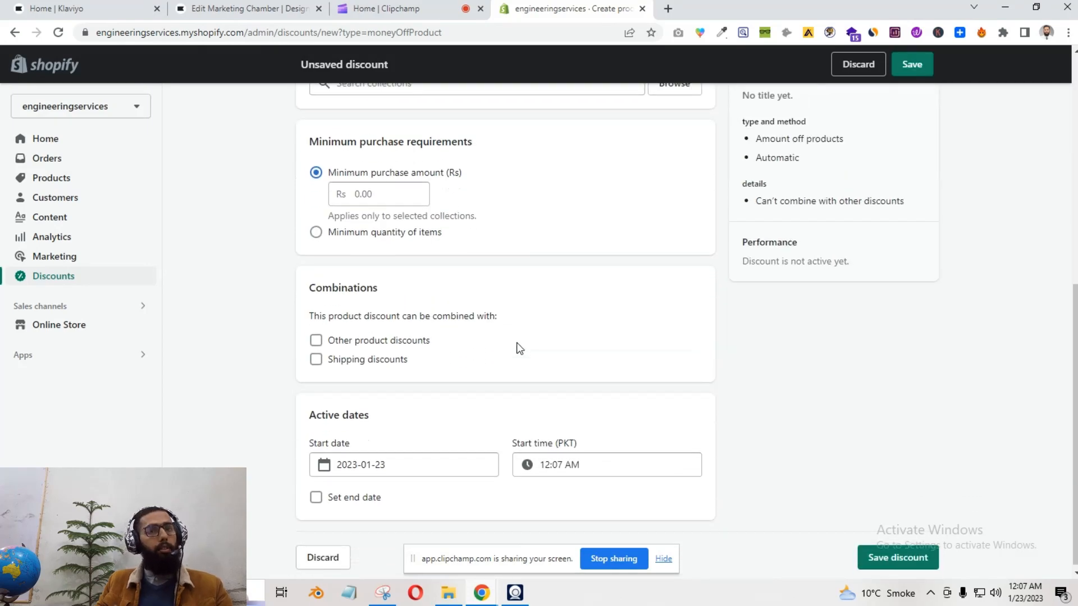
scroll(516, 345, up, 7)
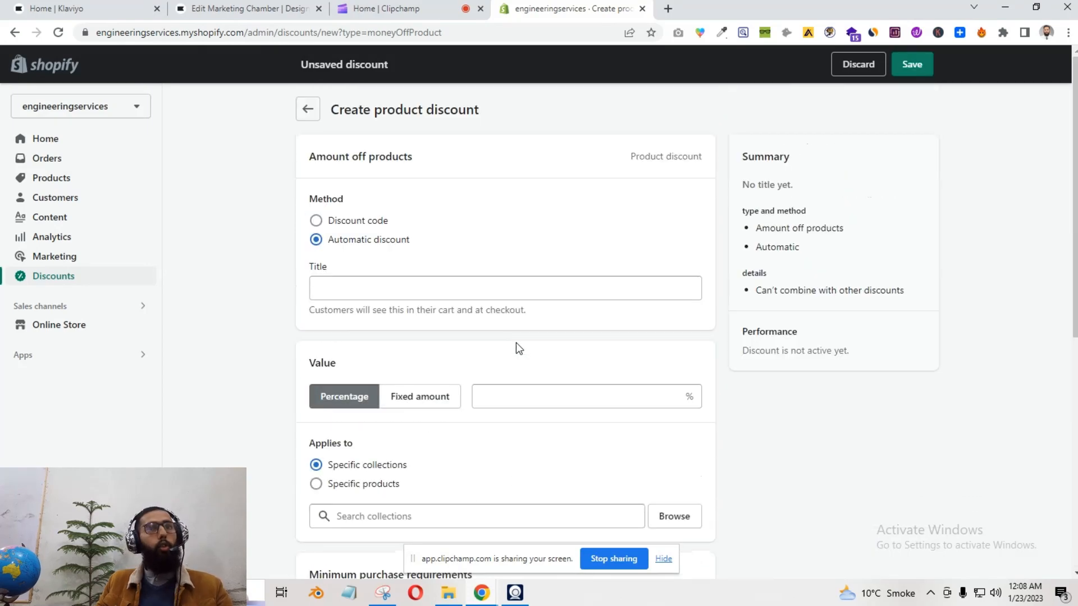
click(371, 227)
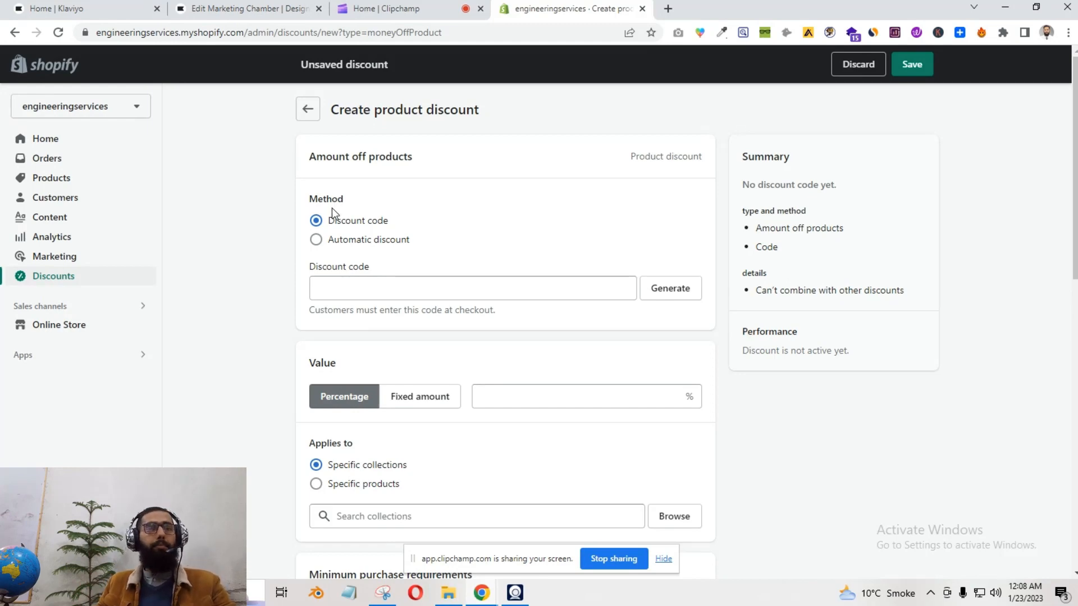
click(366, 289)
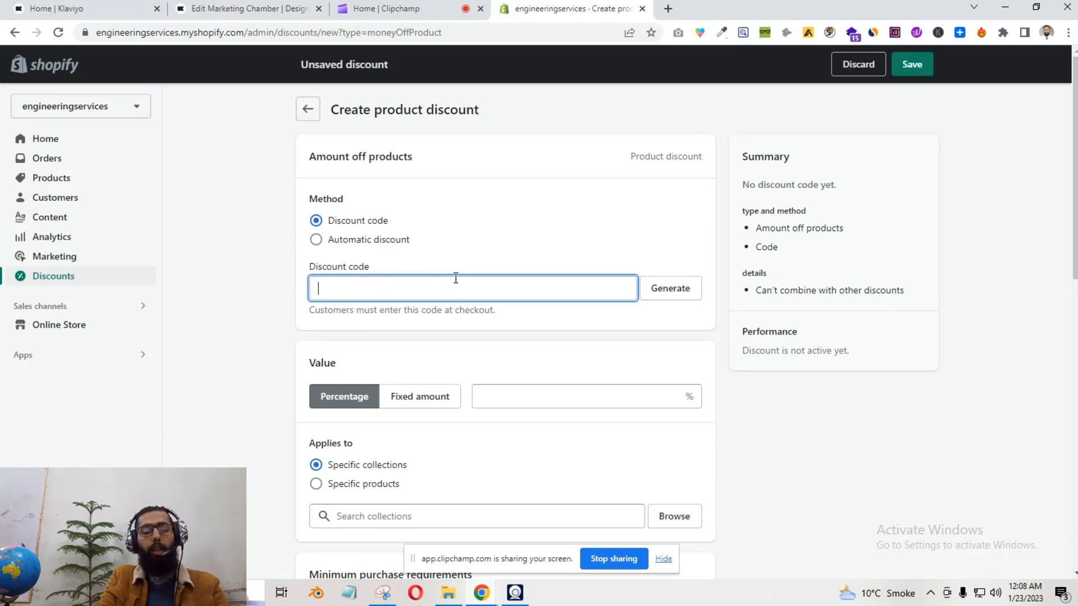
text(CLASS)
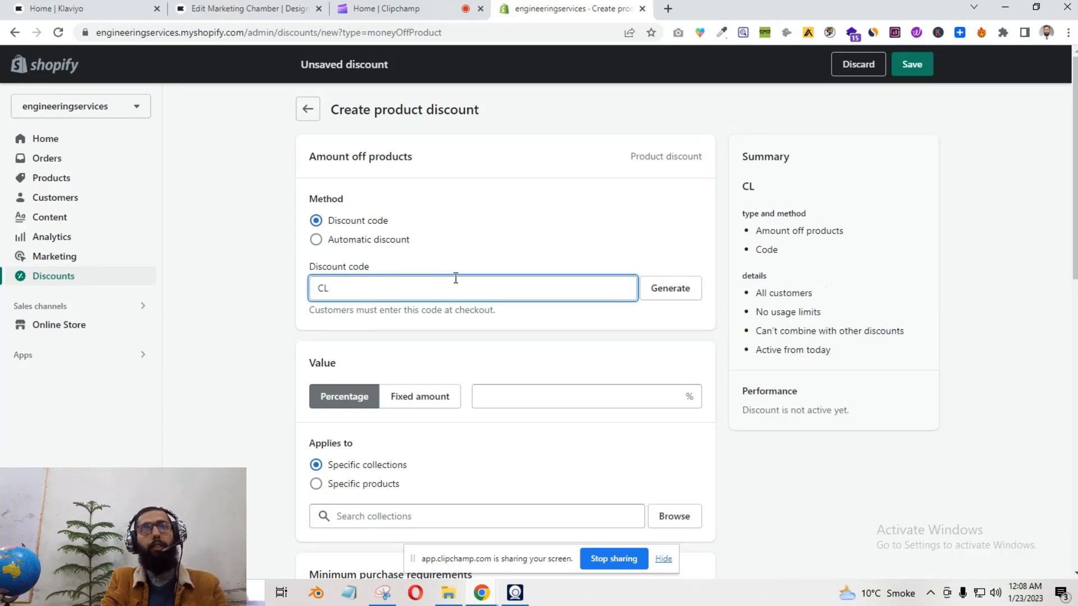
key(BackSpace)
key(BackSpace)
key(BackSpace)
key(BackSpace)
key(BackSpace)
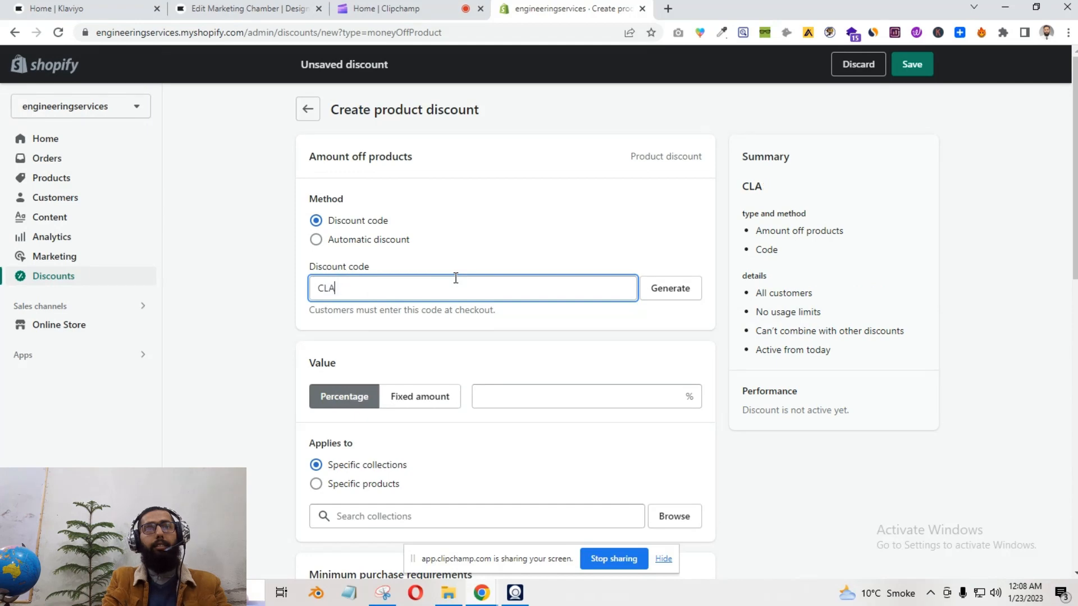
Set the discount code to SUBSCRIBE20.
text(SUBSC)
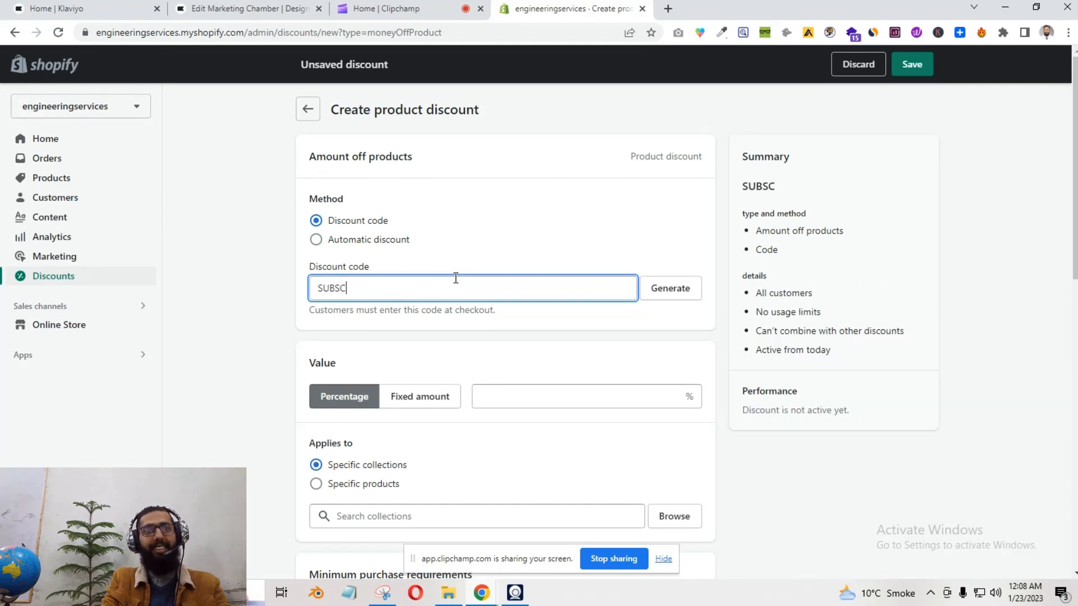
text(RIBER)
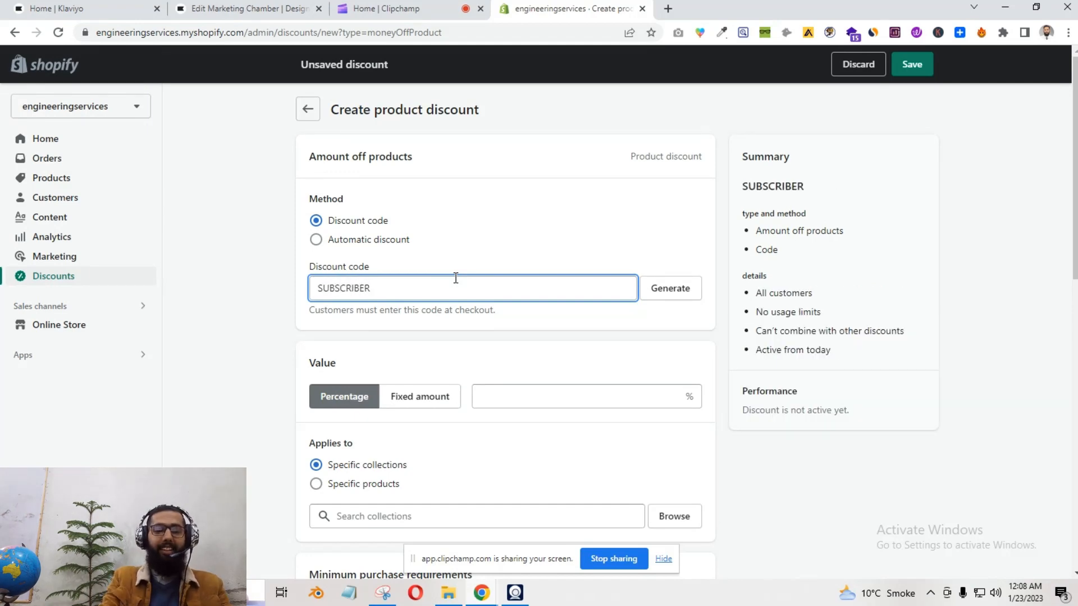
text(20)
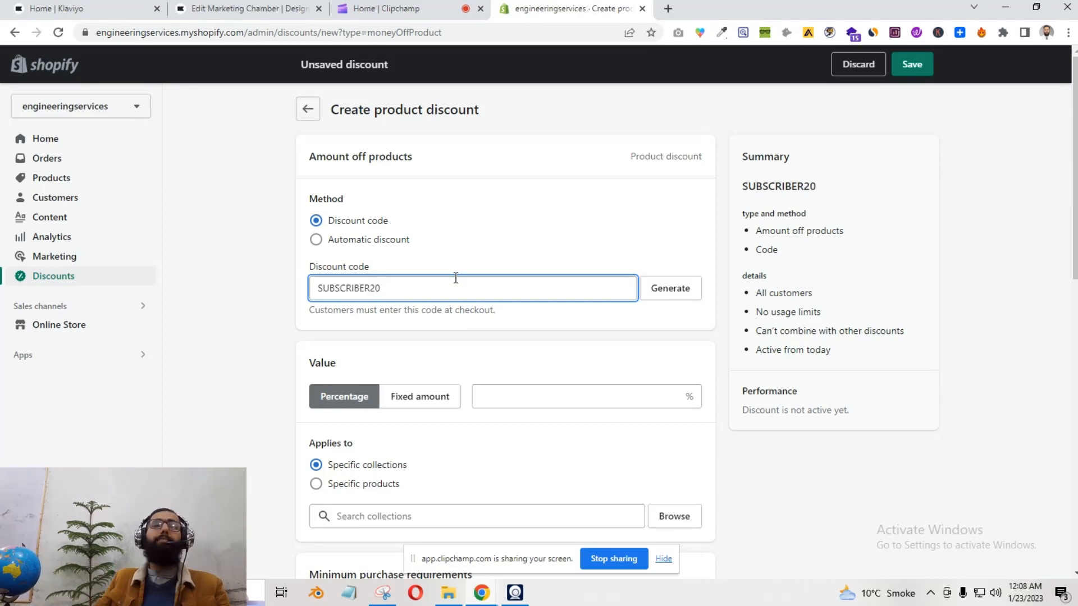
click(372, 288)
key(BackSpace)
scroll(372, 293, down, 1)
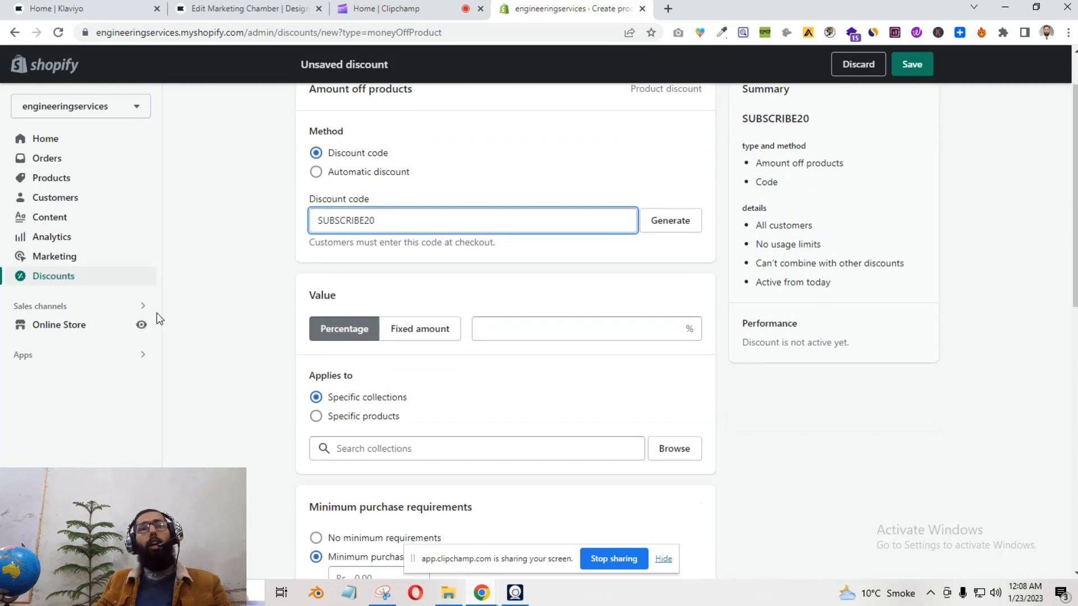
click(206, 291)
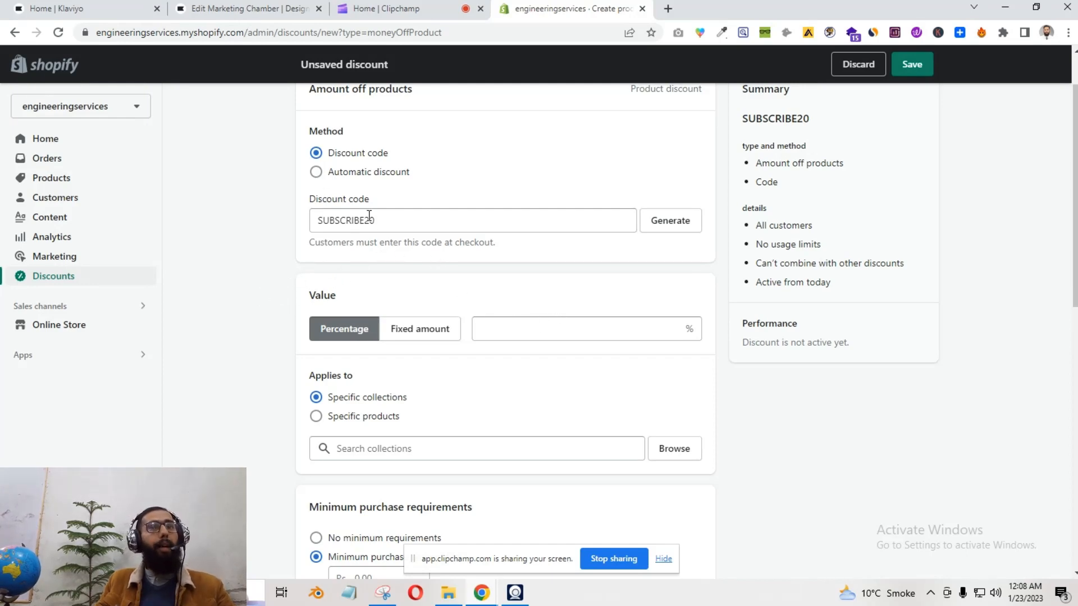
Set the discount value to 20 as a percentage.
click(528, 326)
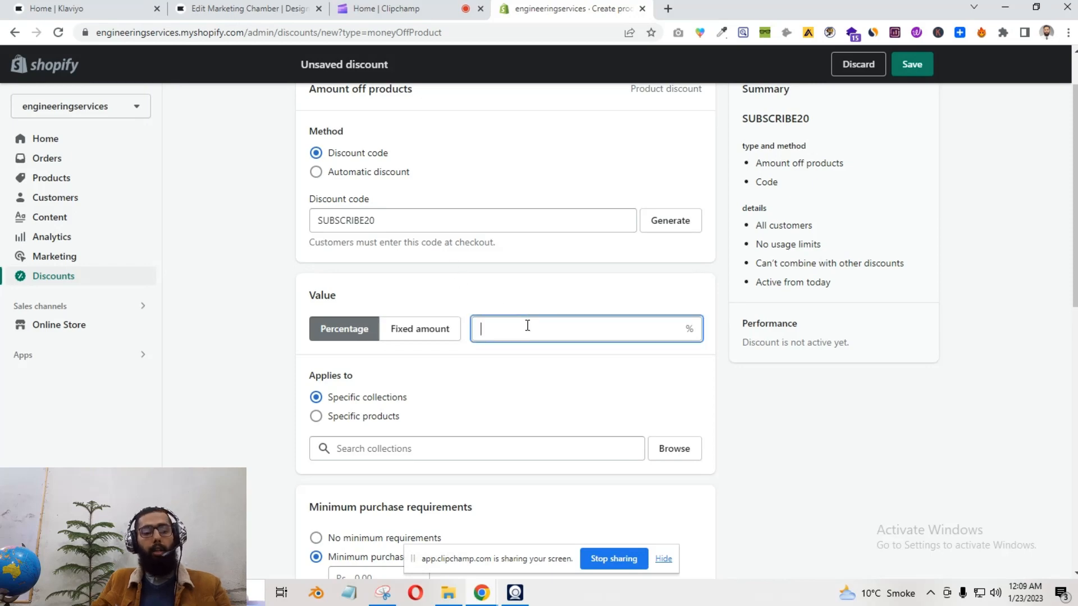
text(20)
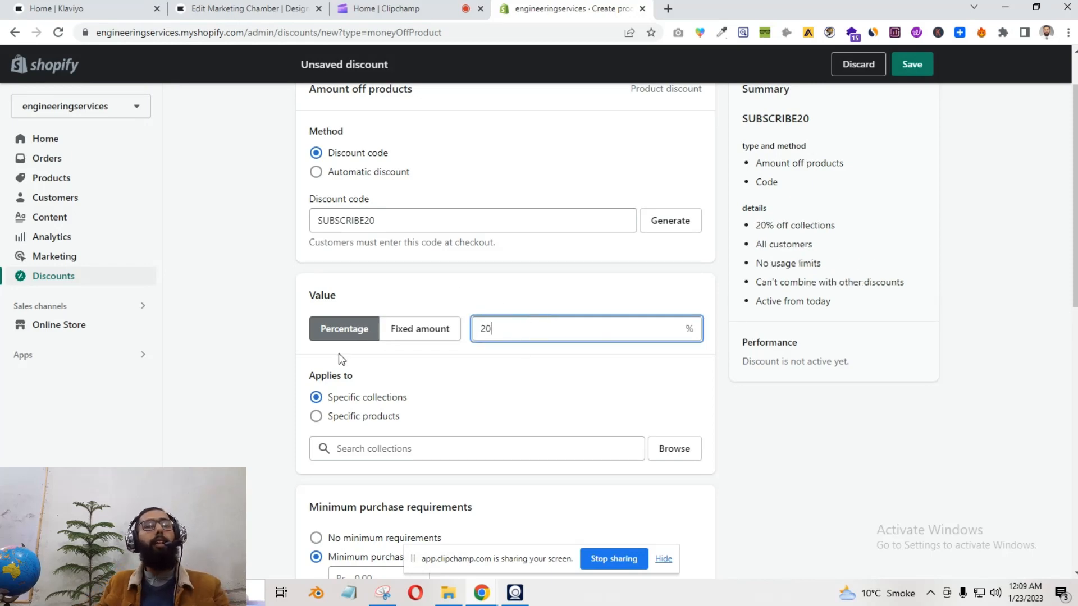
click(404, 333)
click(547, 327)
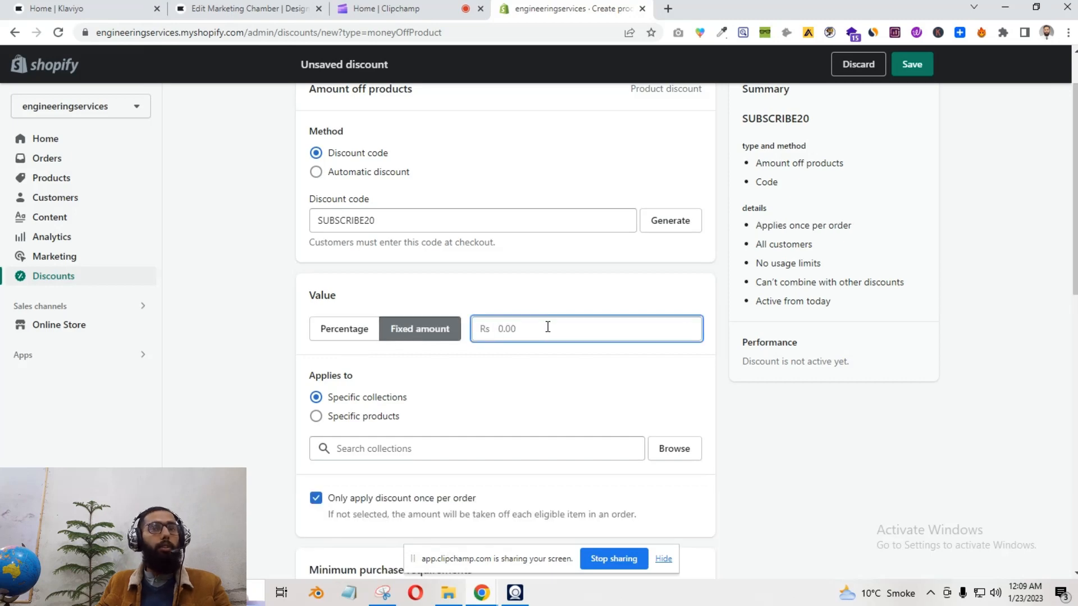
click(344, 330)
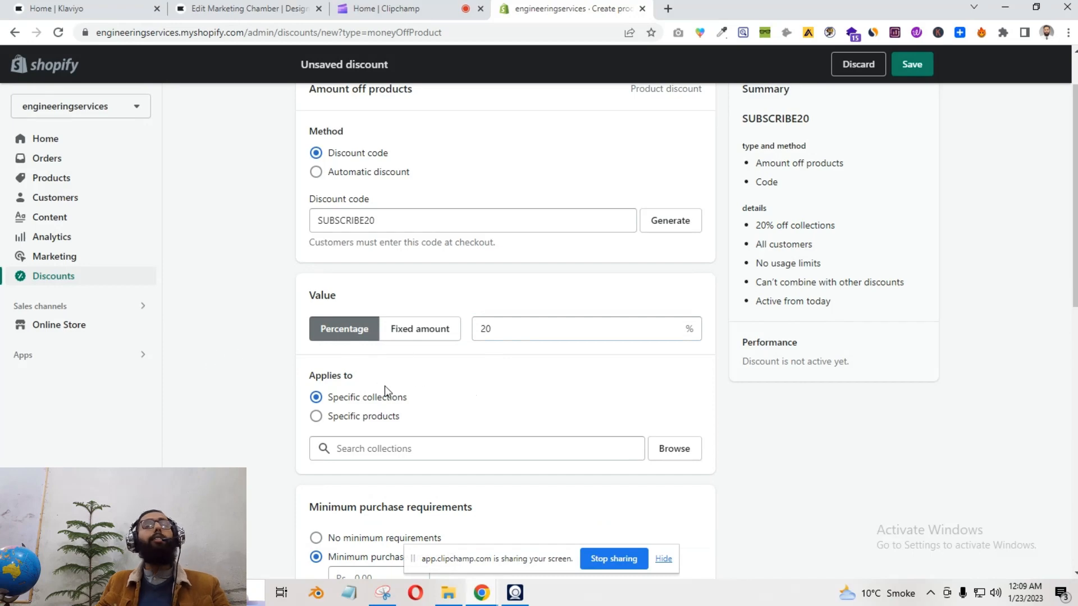
Apply the discount to specific collections and add the Home page collection.
scroll(369, 393, down, 3)
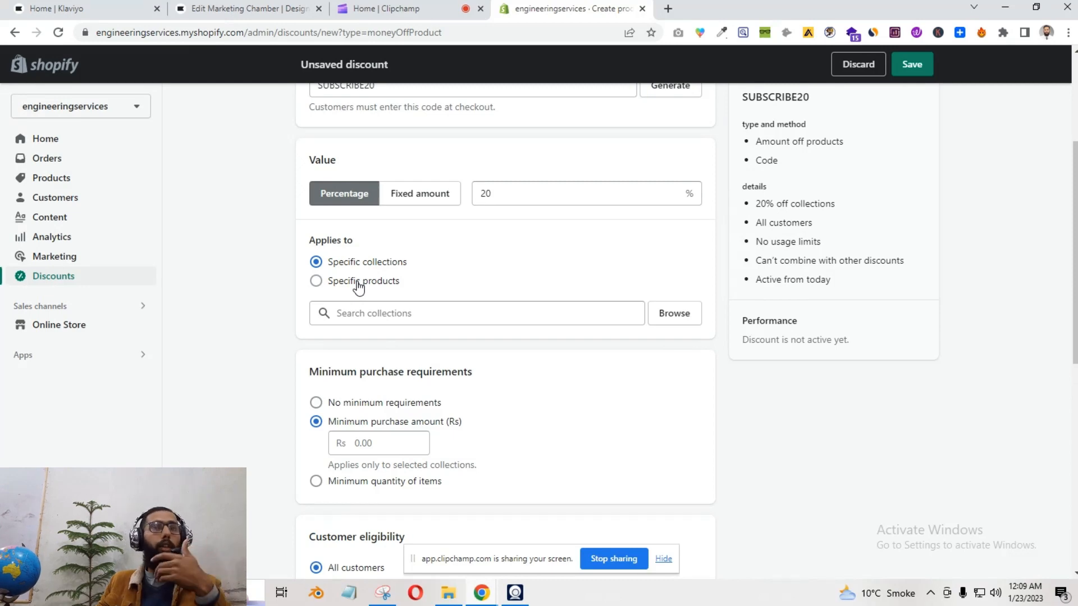
click(358, 284)
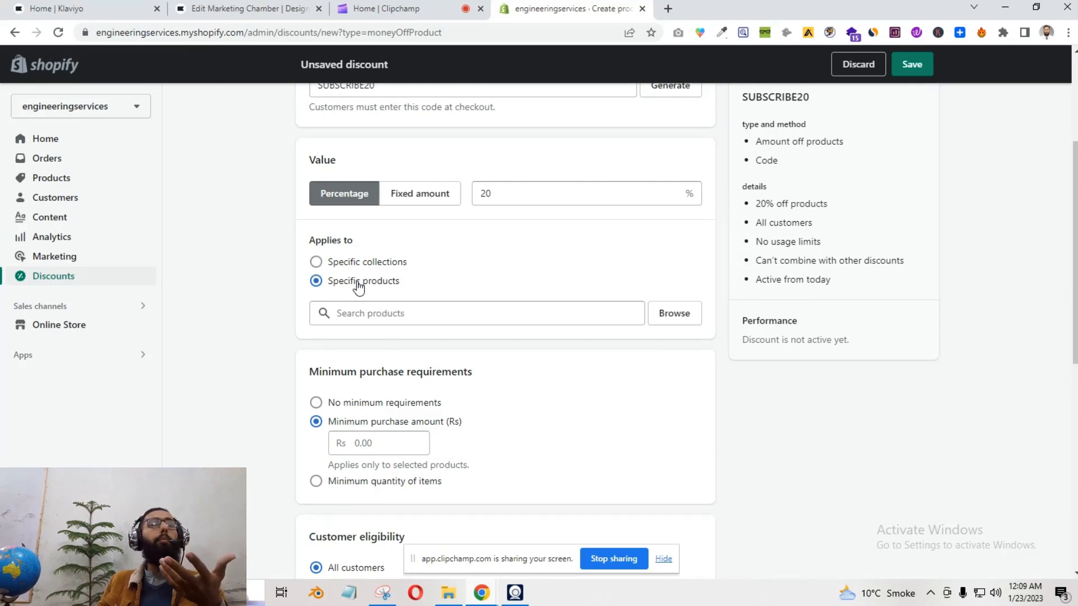
click(365, 263)
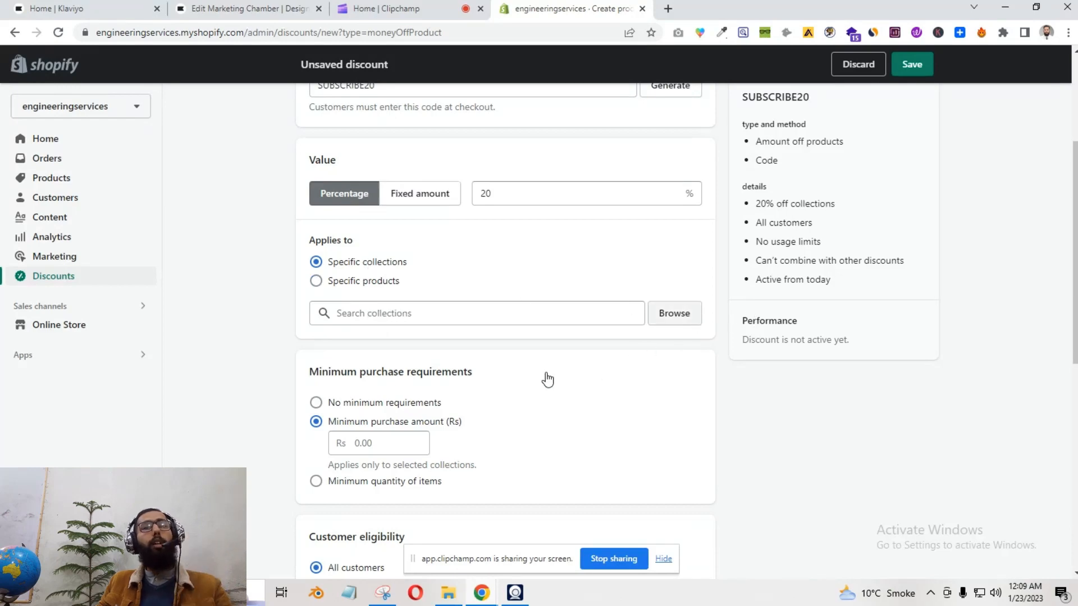
click(412, 309)
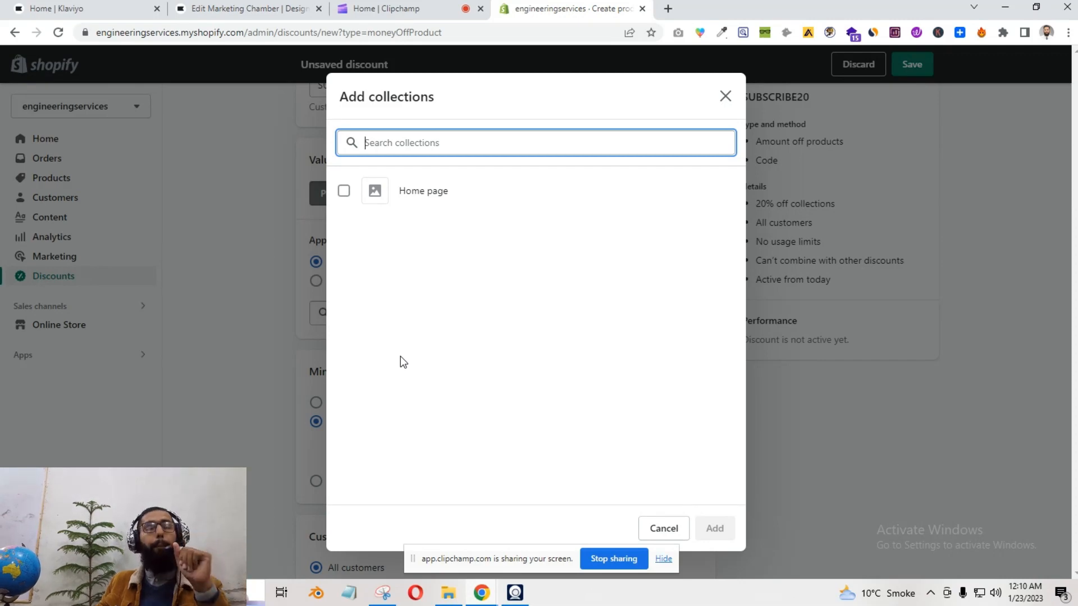
click(365, 197)
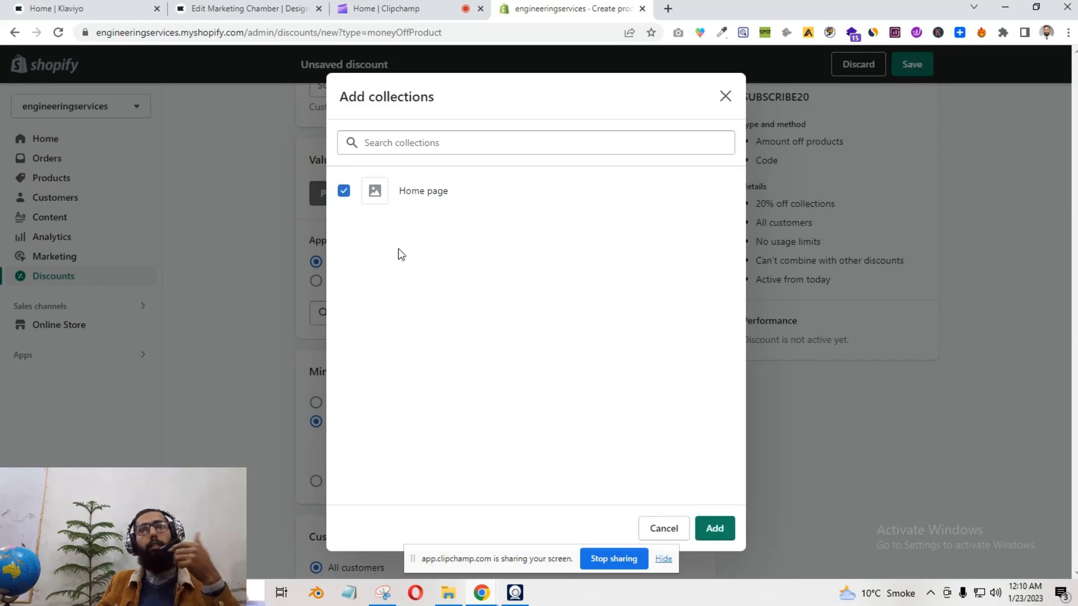
click(714, 527)
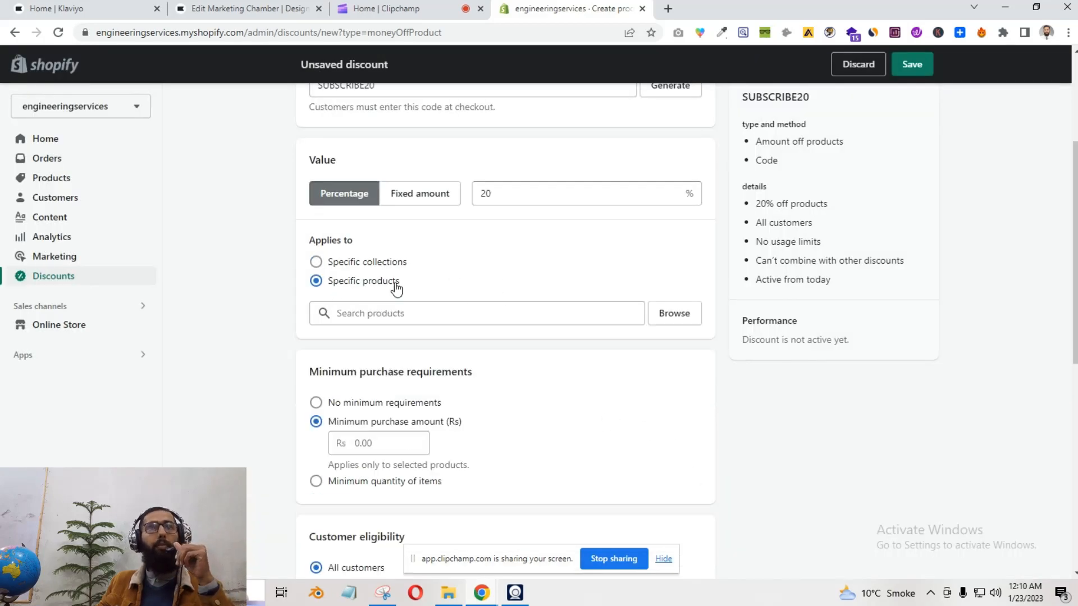
Check which products can be added to the discount, and return to applying it to specific collections.
click(673, 313)
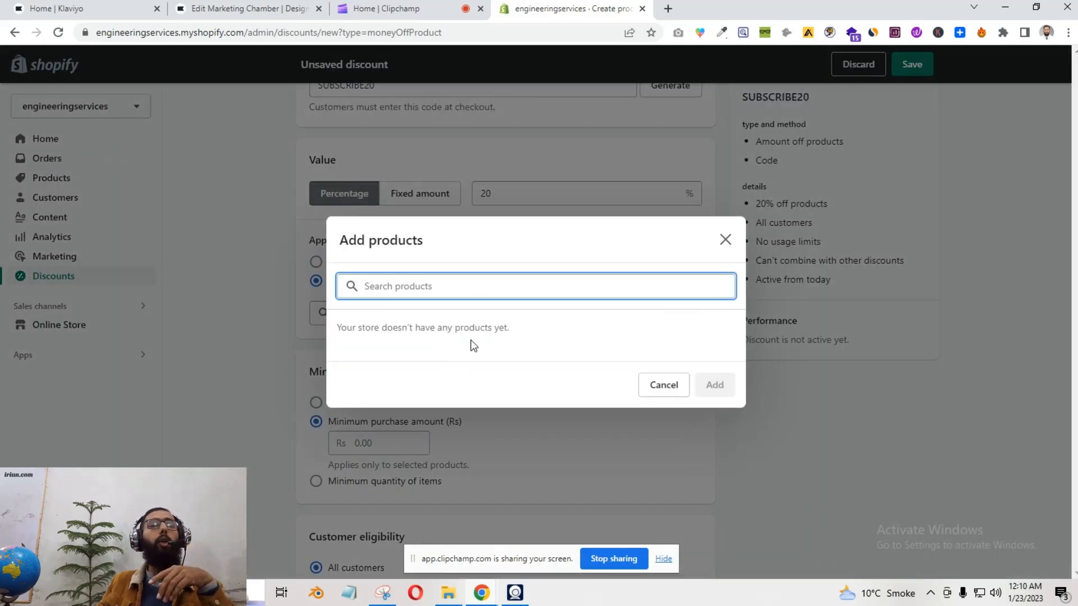
click(721, 247)
click(317, 261)
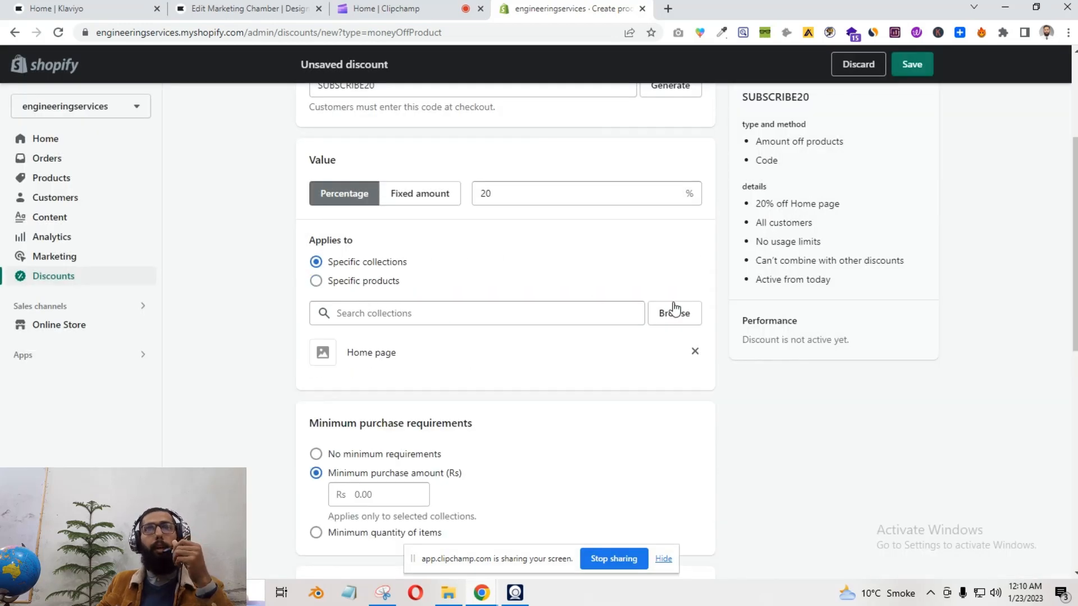
Require a minimum purchase amount of Rs 1,000 for the discount.
scroll(774, 386, down, 2)
scroll(773, 386, down, 1)
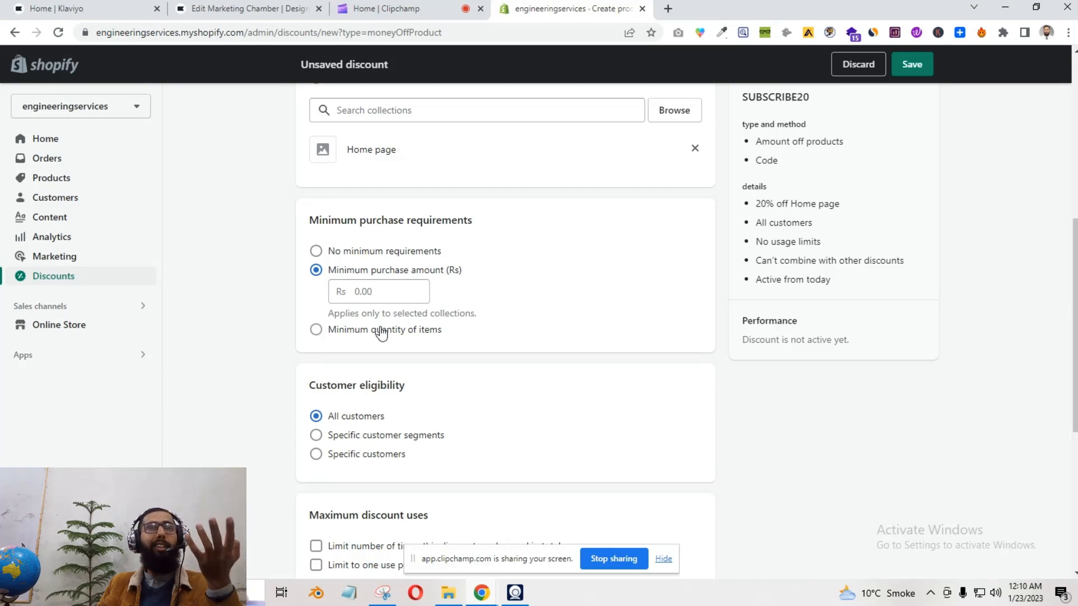
click(345, 332)
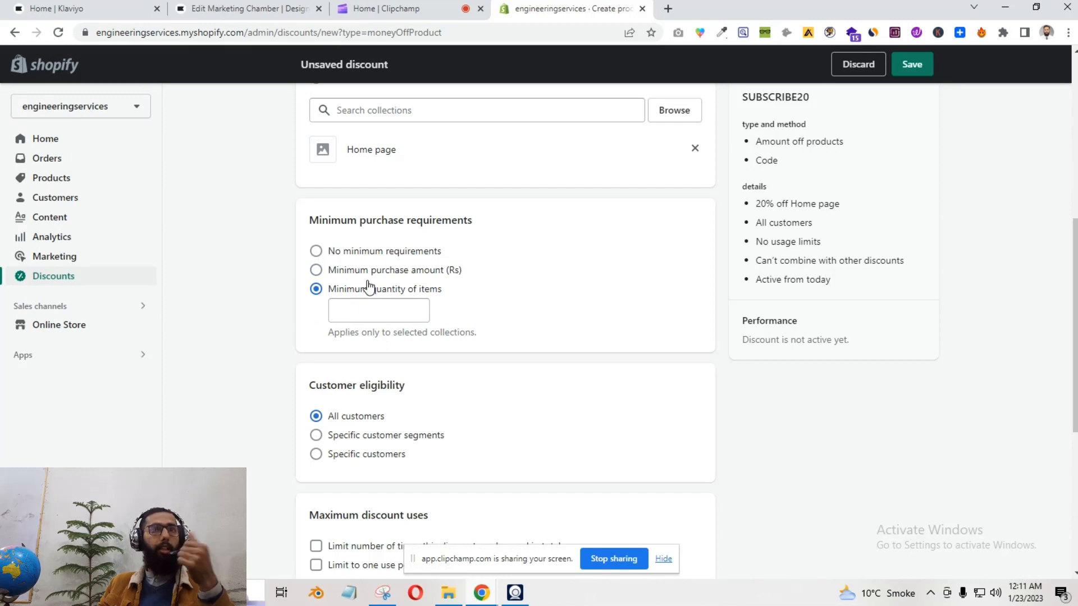
click(350, 272)
click(384, 299)
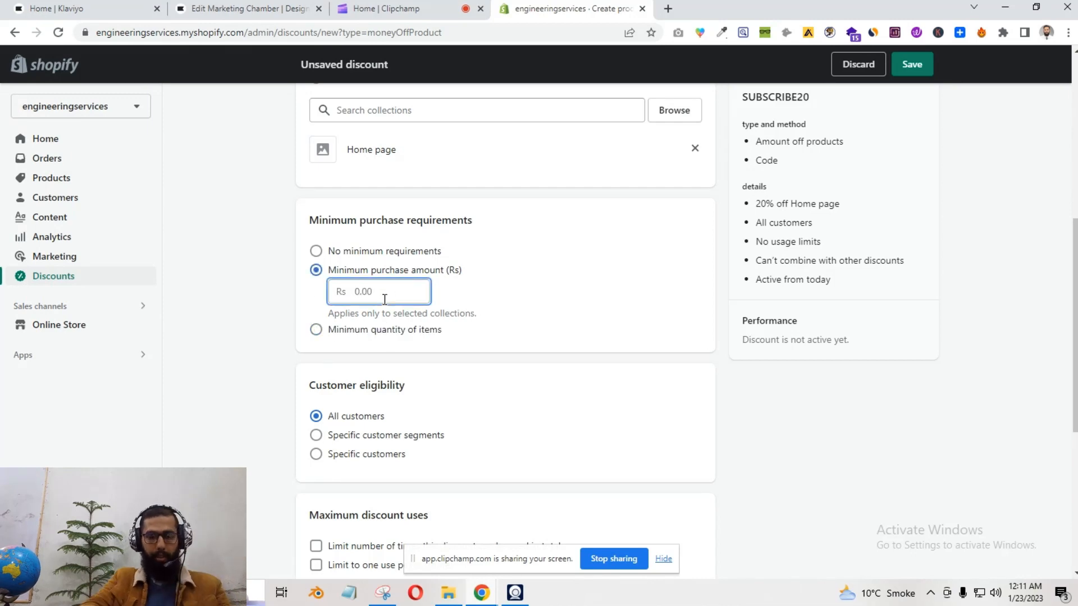
text(1000)
click(237, 330)
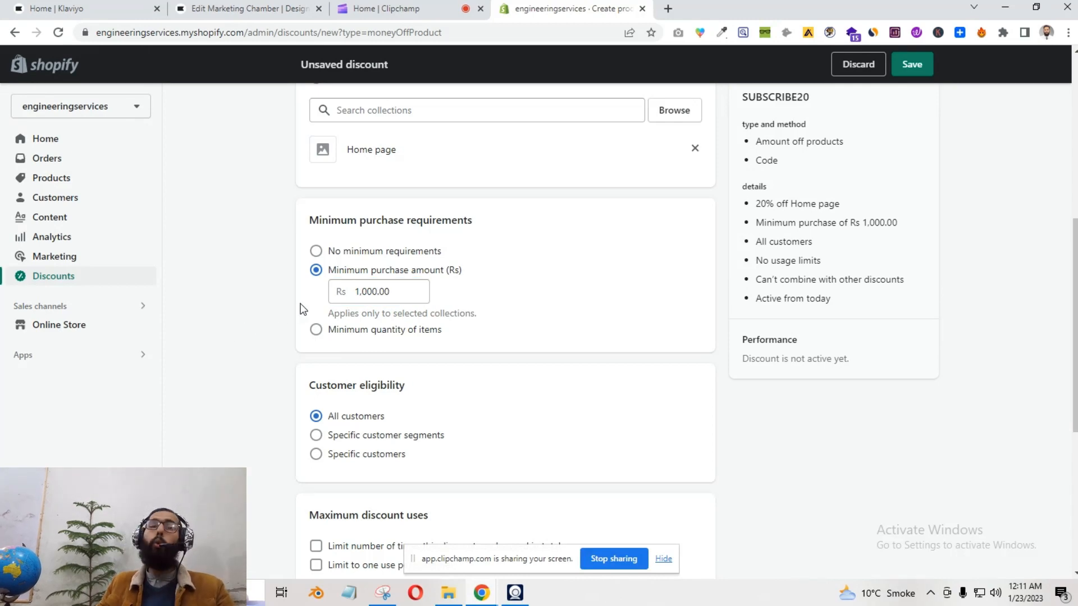
Change the purchase requirement to a minimum quantity of 2 items.
click(337, 331)
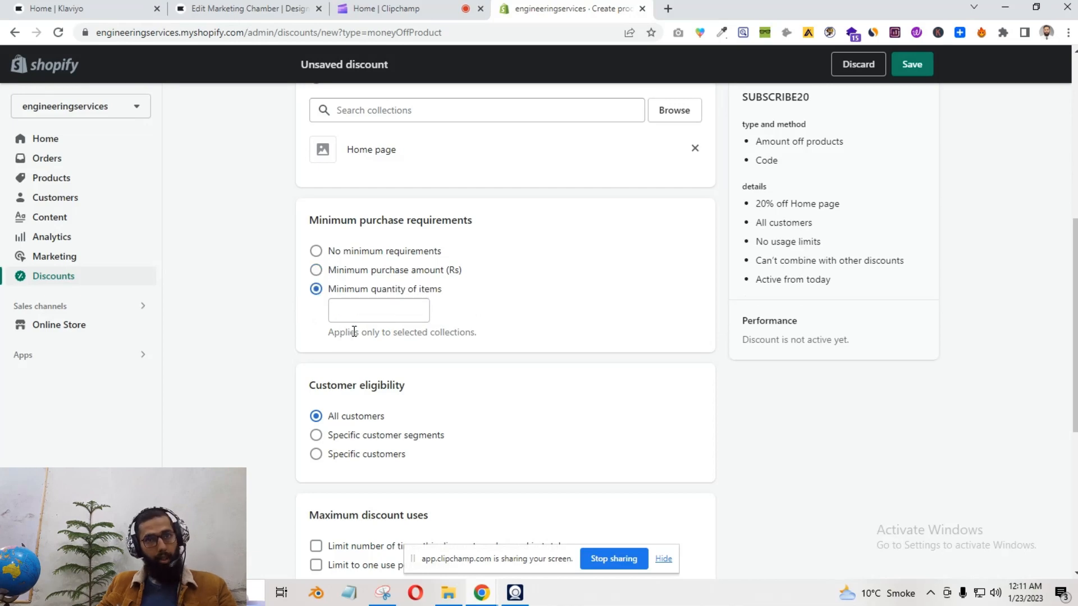
click(394, 312)
text(2)
click(288, 339)
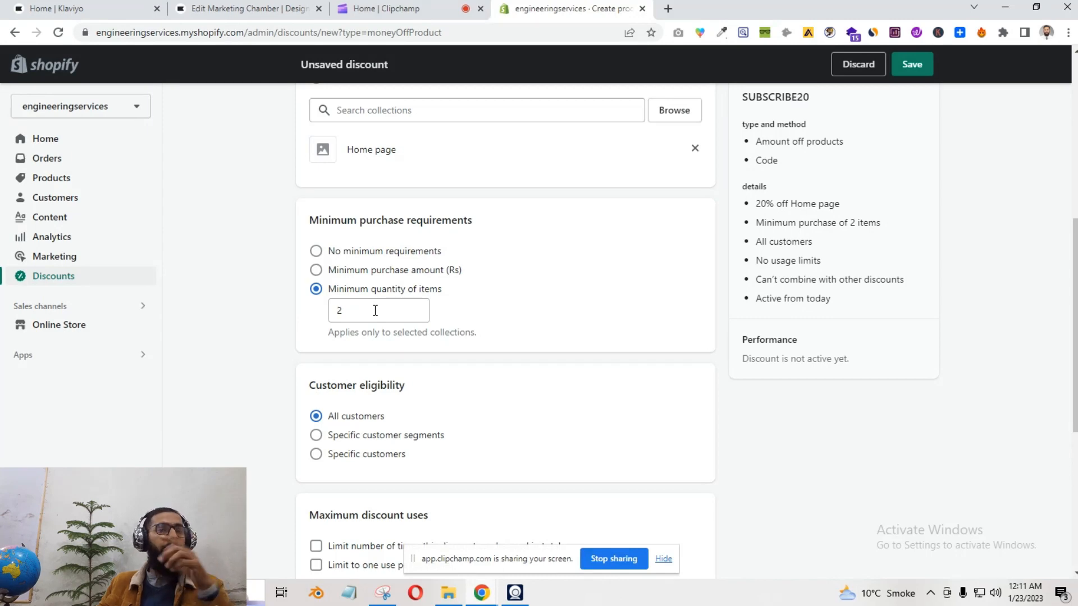
Set the discount to no minimum purchase requirements and restrict customer eligibility to specific customer segments.
click(344, 257)
scroll(292, 332, down, 3)
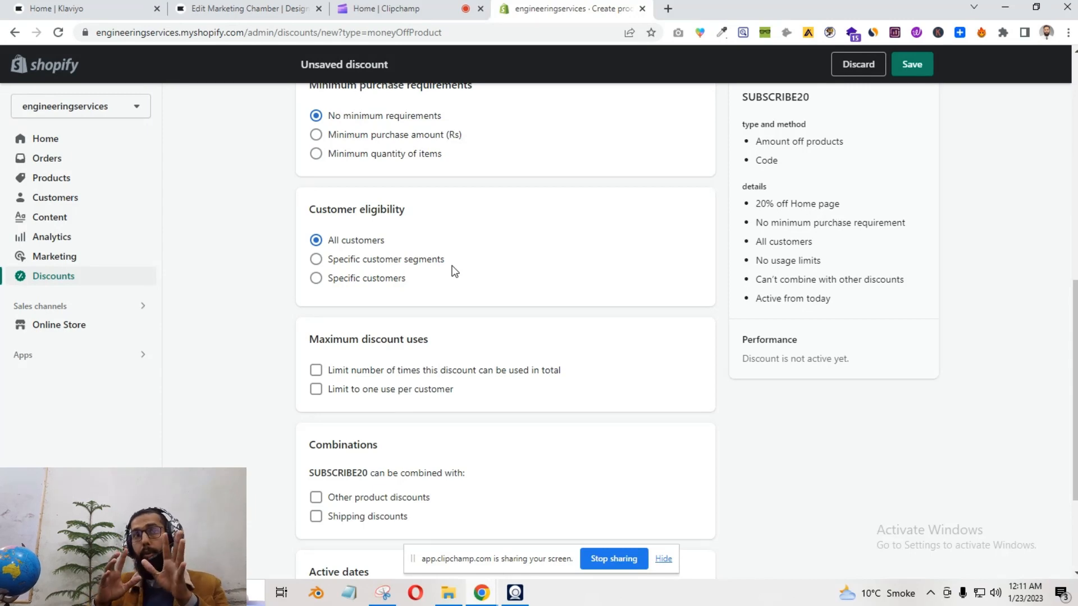
click(371, 279)
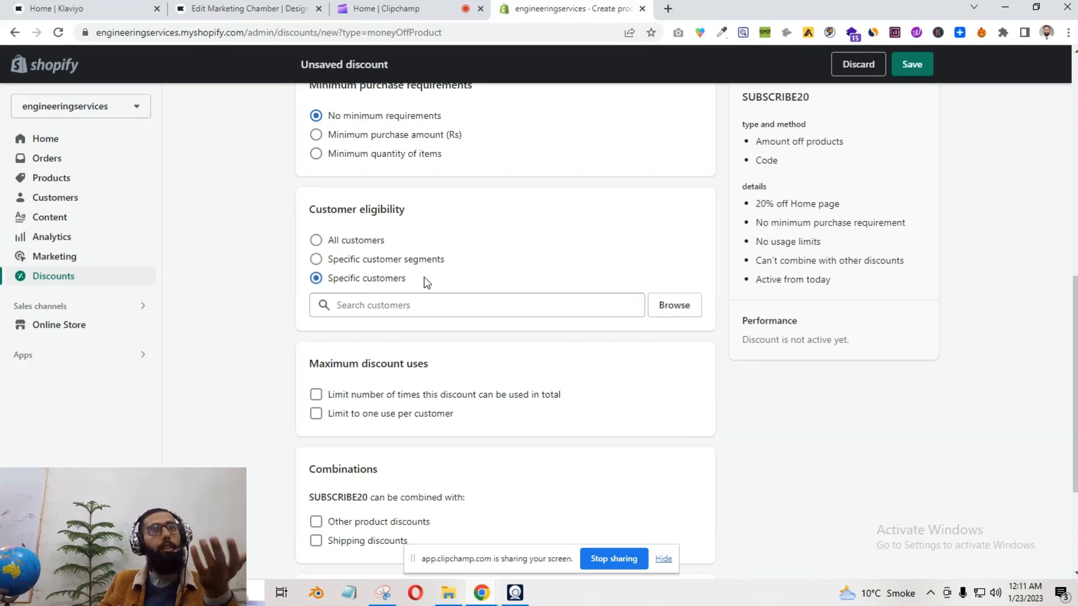
click(360, 262)
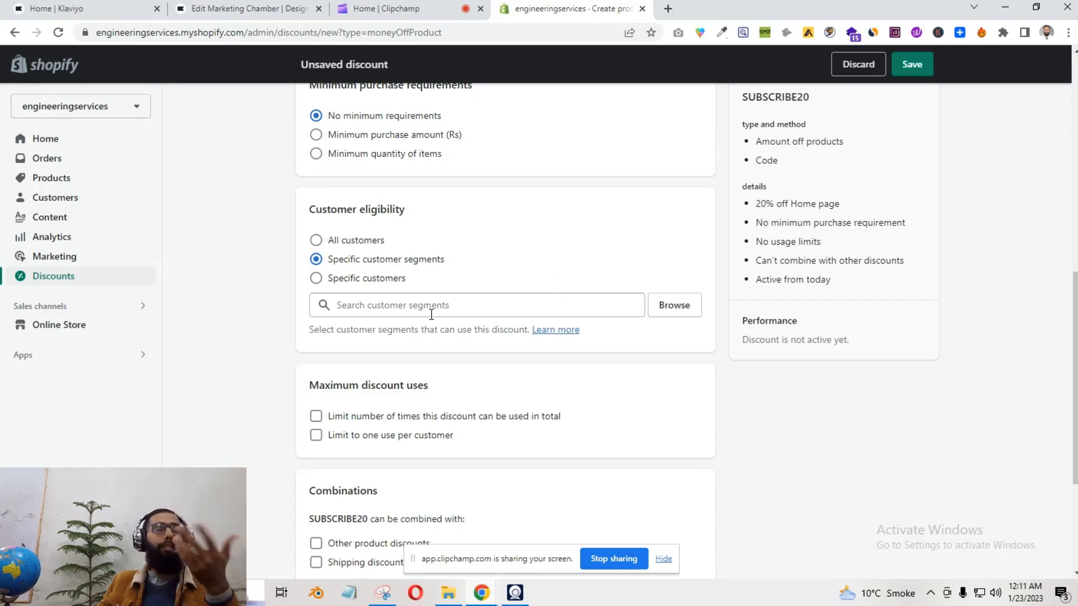
click(410, 299)
click(268, 285)
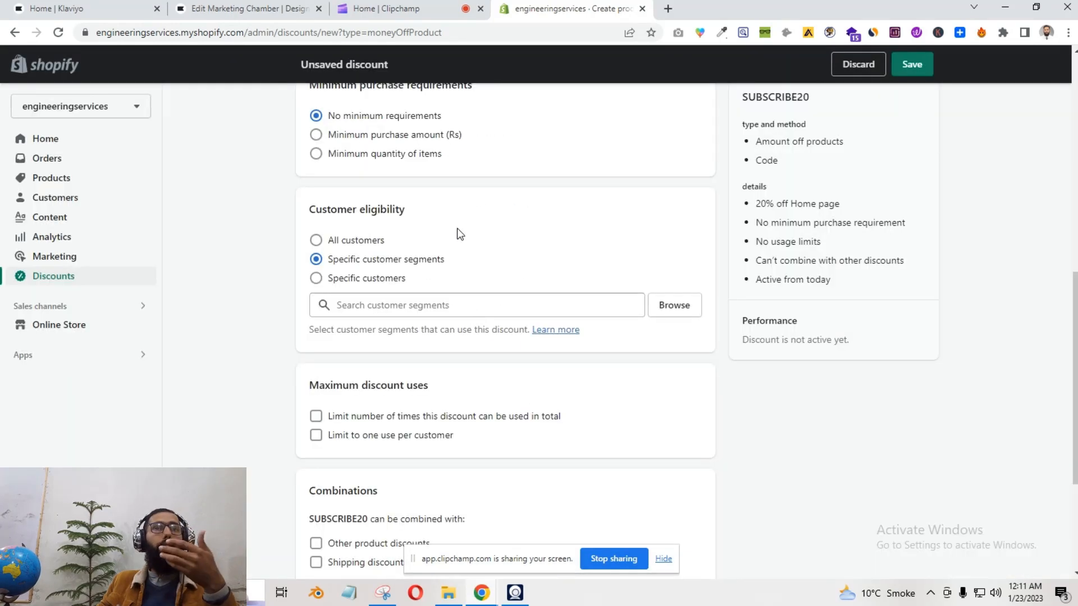
Restrict the discount to the segment of customers who haven't purchased, and limit it to one use per customer.
click(693, 301)
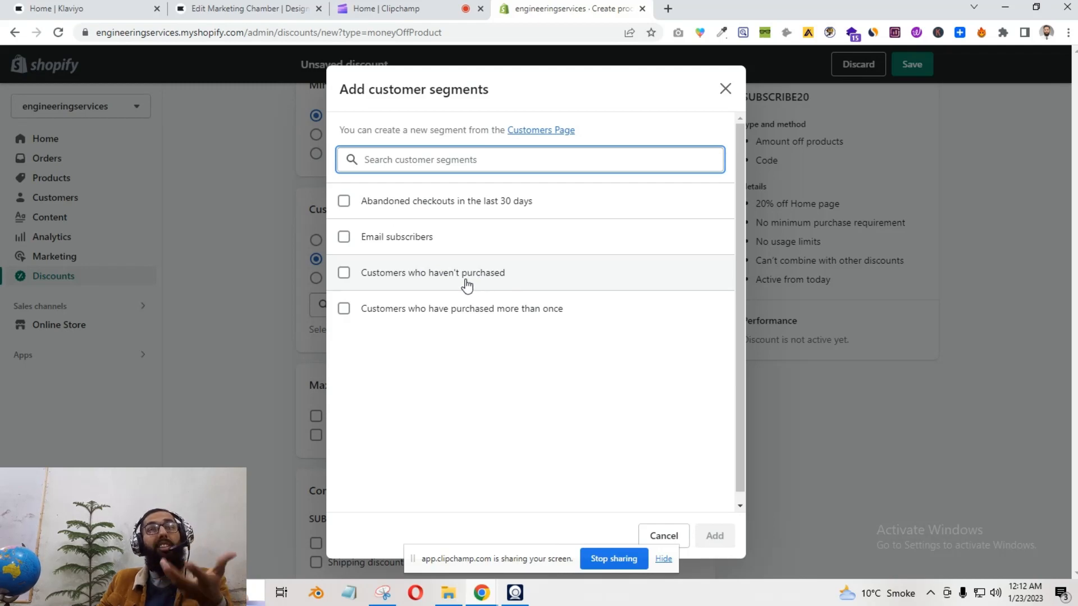
click(424, 282)
click(715, 537)
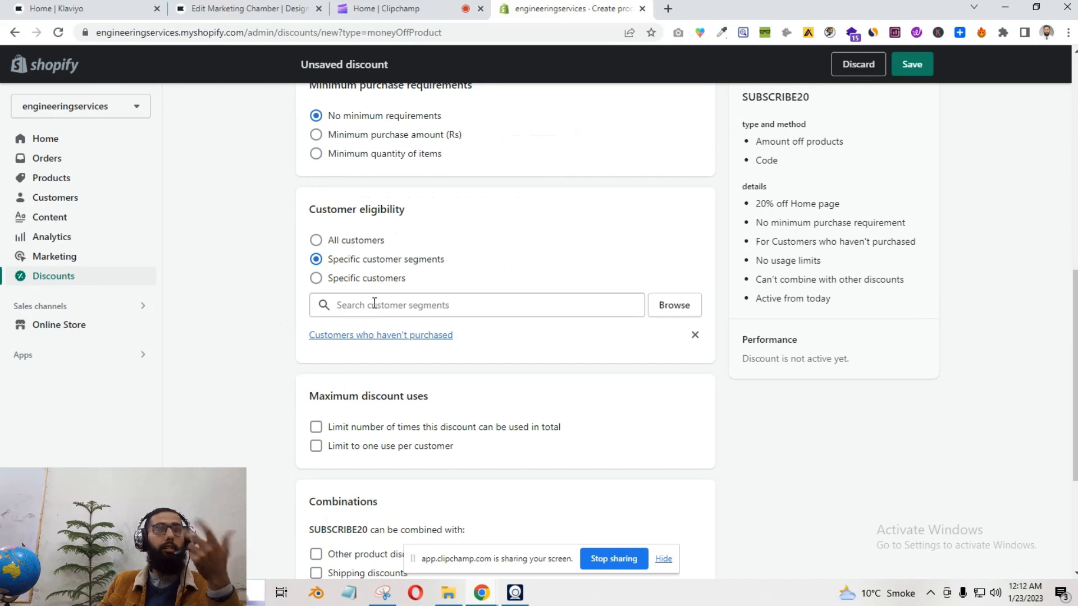
scroll(278, 292, down, 3)
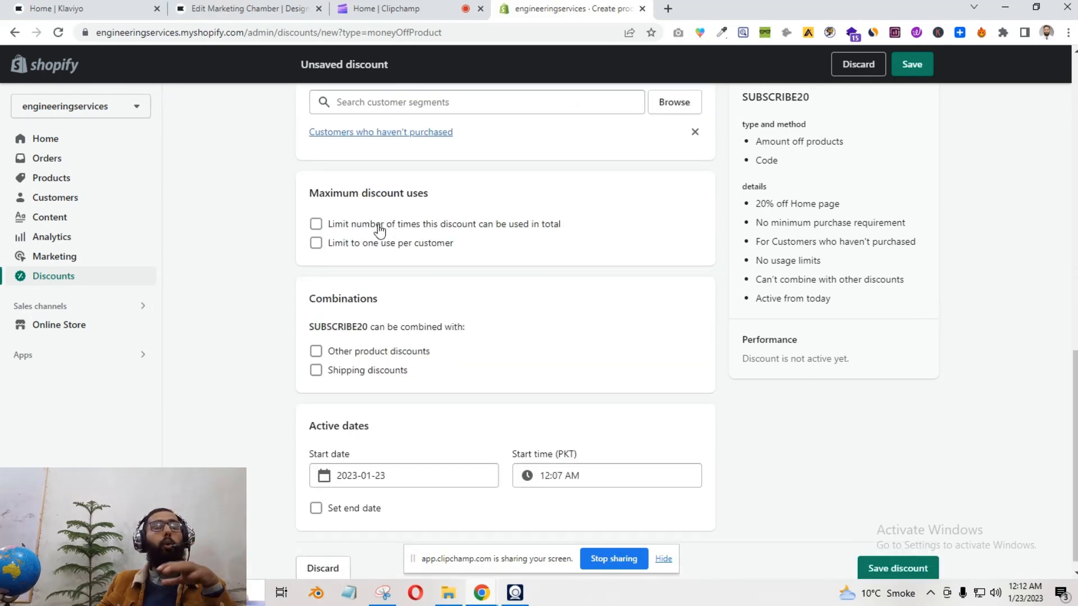
click(337, 243)
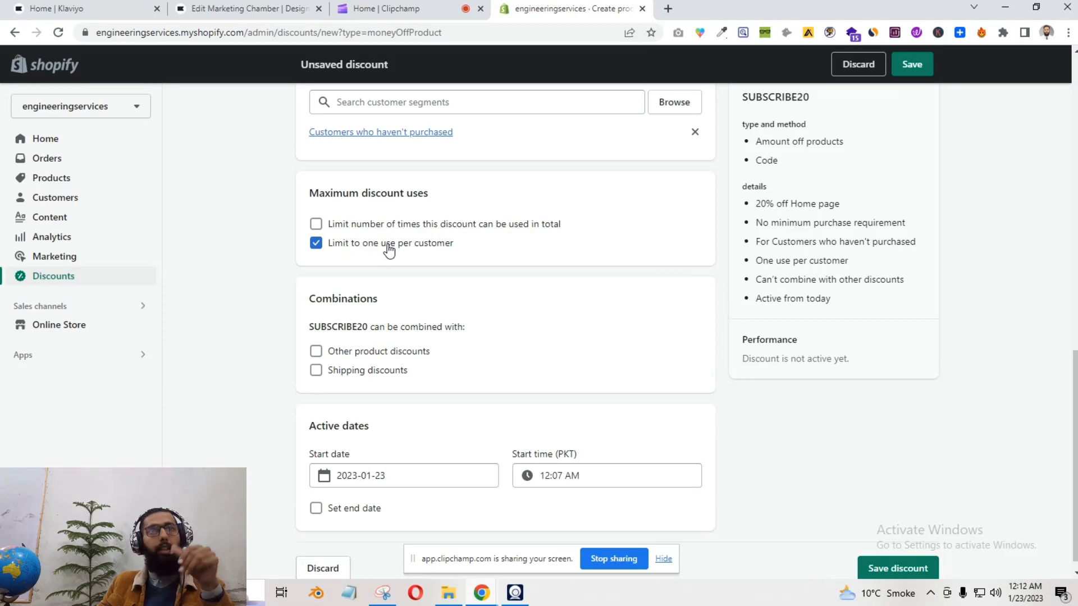
Try allowing SUBSCRIBE20 to be combined with shipping discounts, and turn that combination off again.
scroll(393, 245, down, 1)
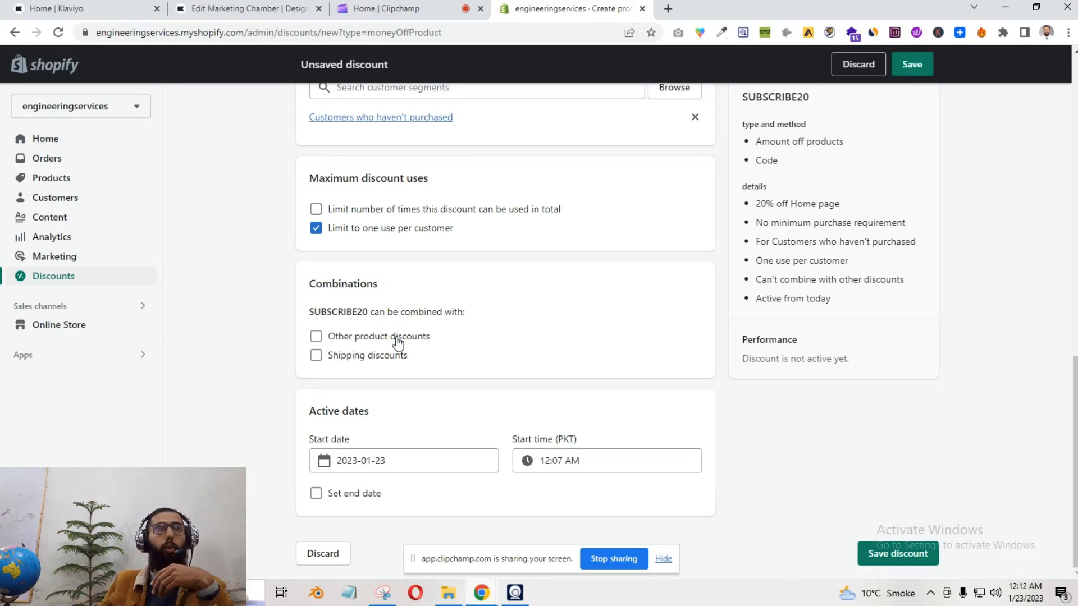
click(362, 357)
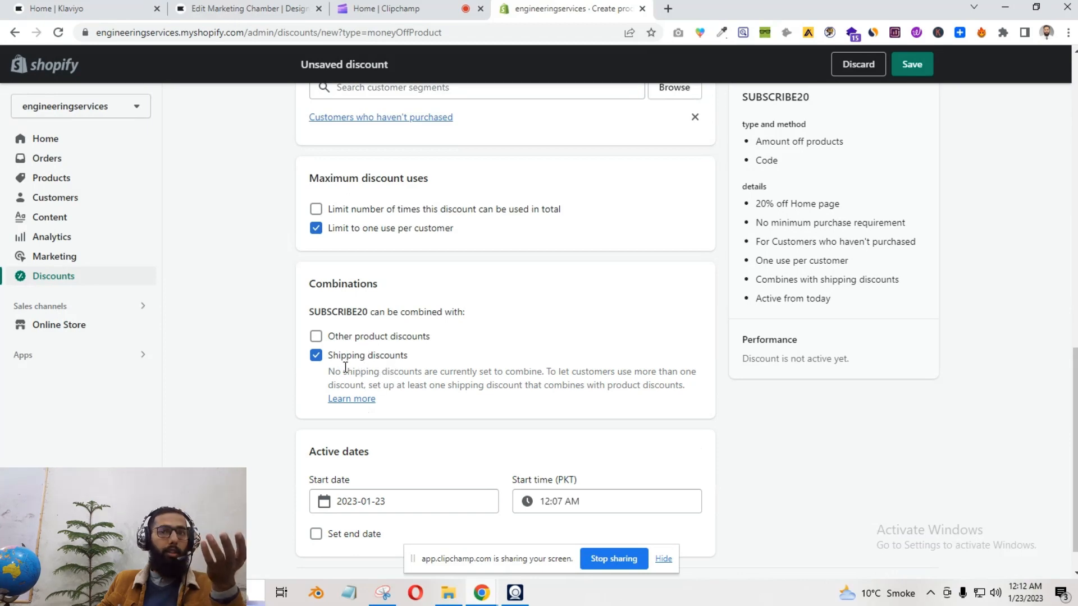
drag(334, 373, 444, 372)
click(470, 374)
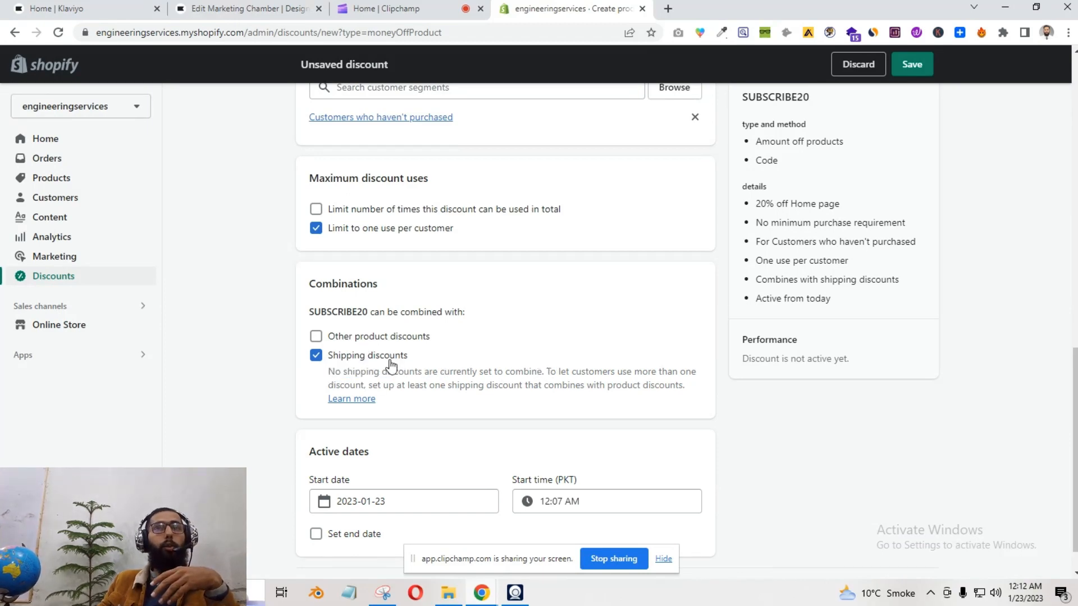
click(333, 357)
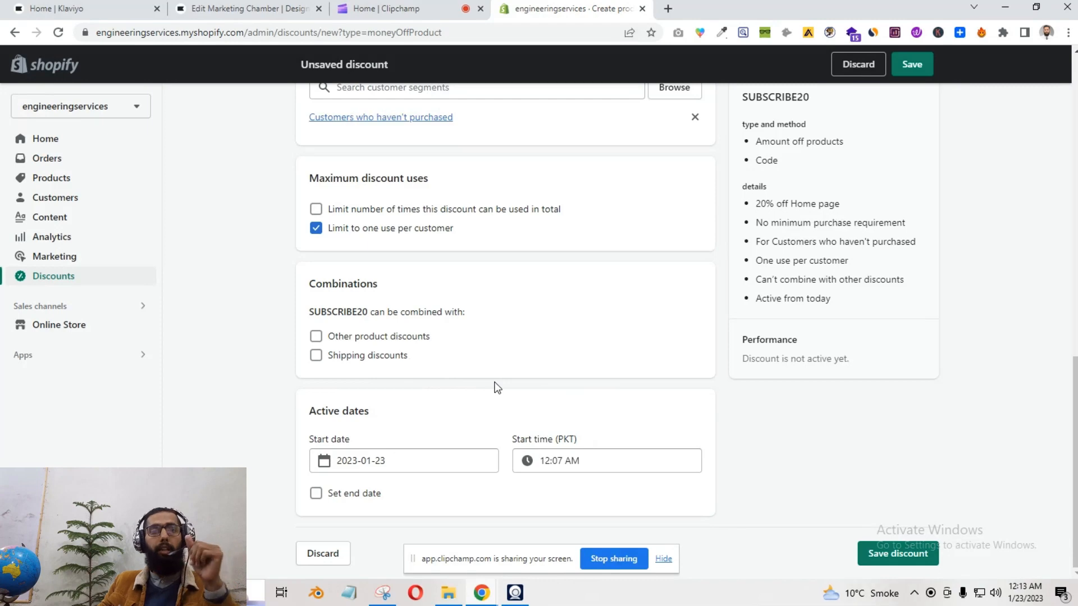
Try allowing SUBSCRIBE20 to be combined with other product discounts, and turn that combination off again.
click(387, 337)
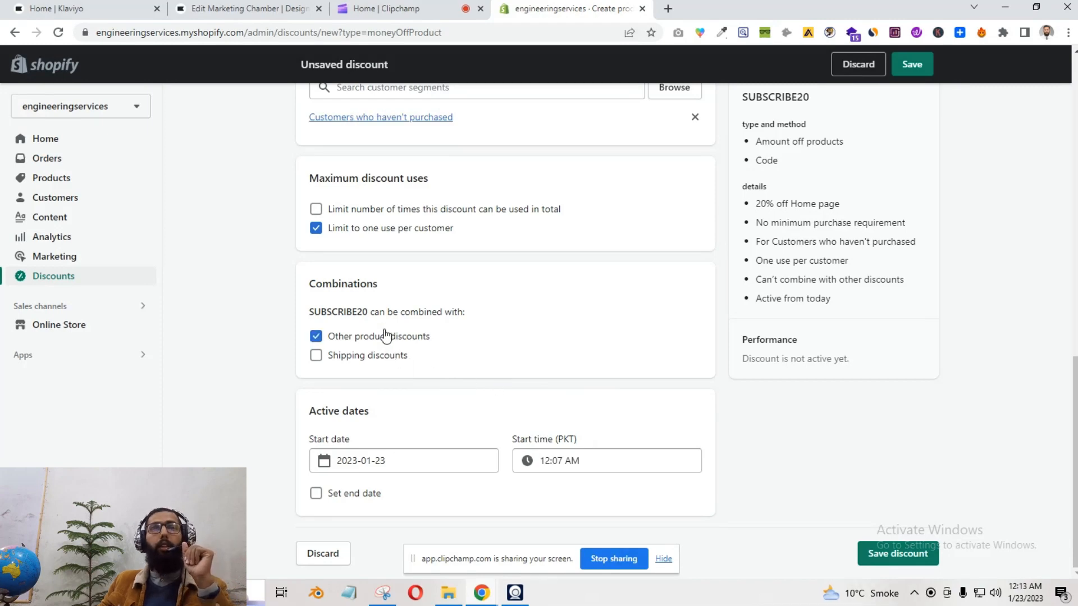
drag(348, 353, 430, 354)
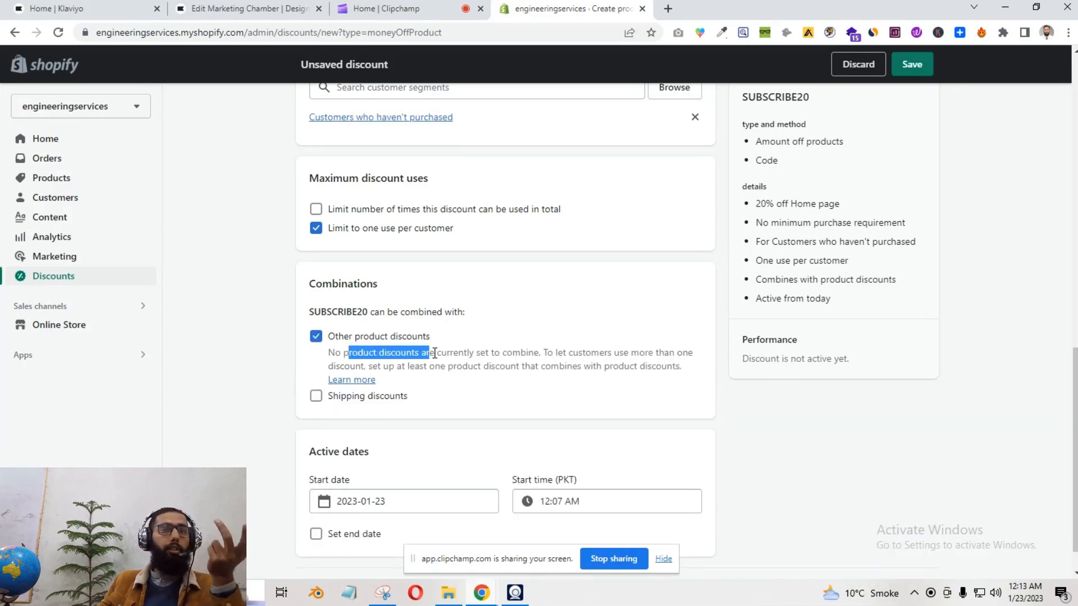
click(316, 339)
click(316, 339)
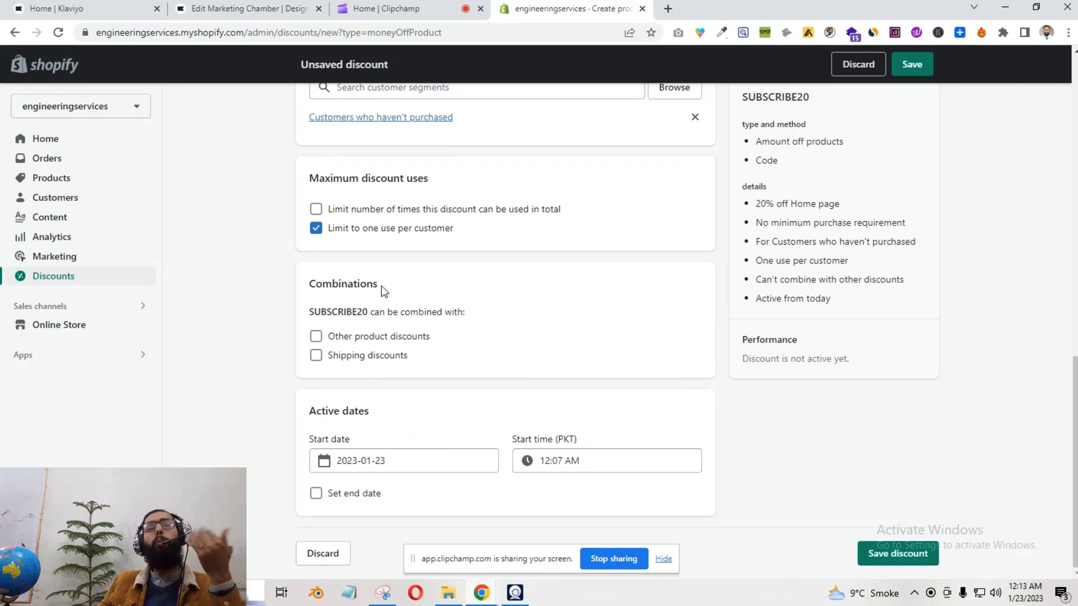
drag(382, 285, 305, 286)
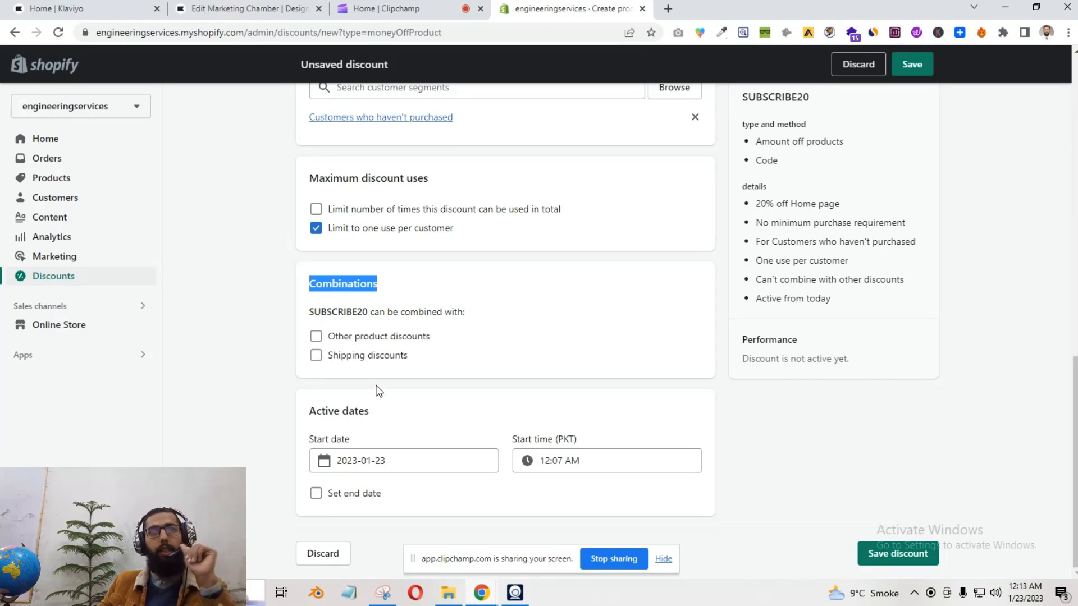
Try enabling an end date in the discount's active dates, and remove it again.
click(314, 424)
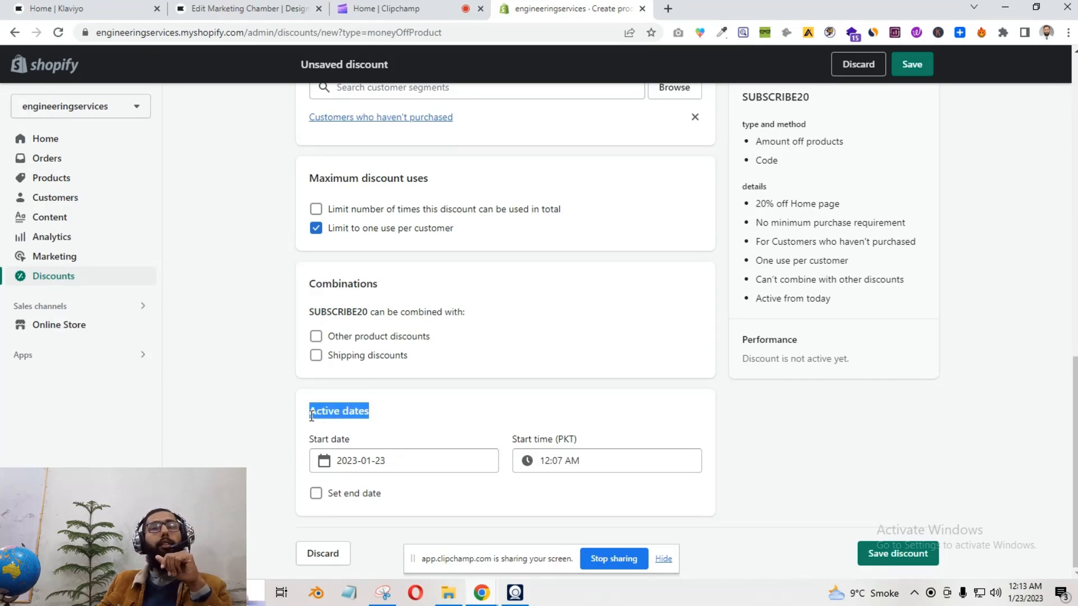
click(311, 416)
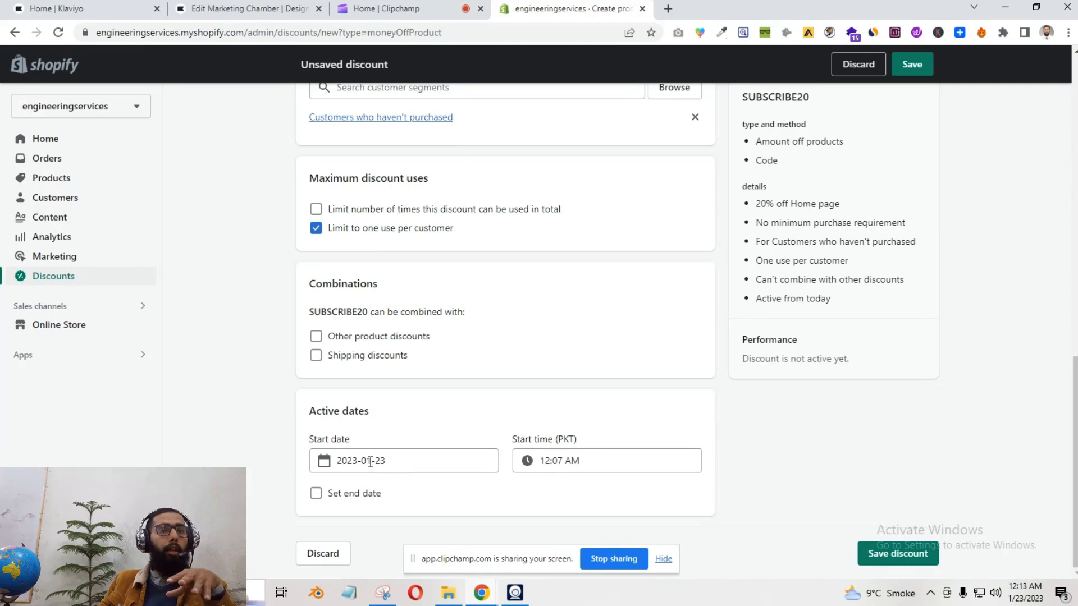
click(352, 492)
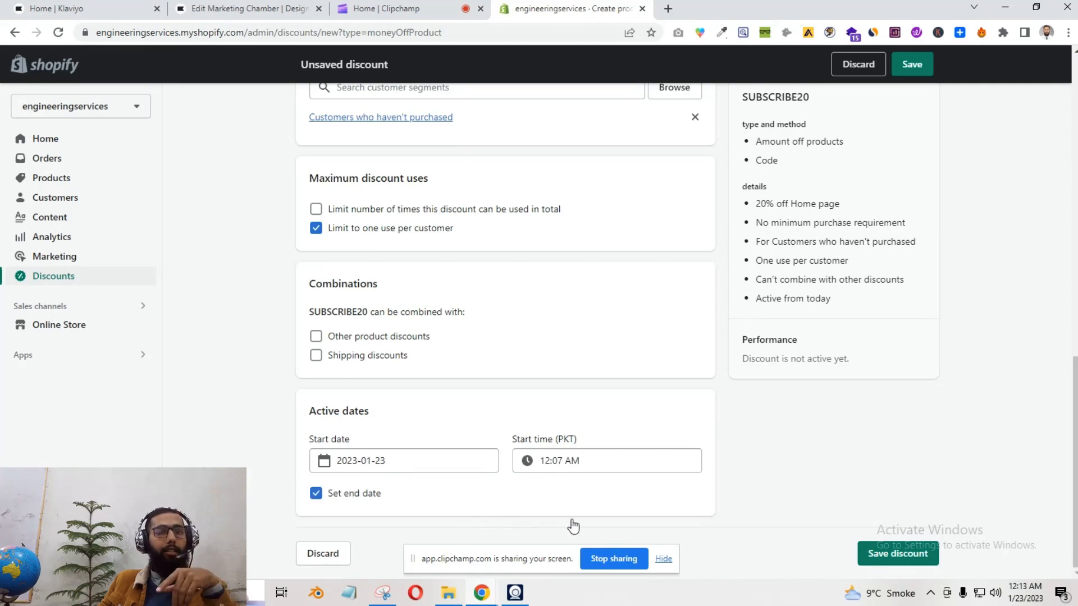
scroll(637, 511, down, 1)
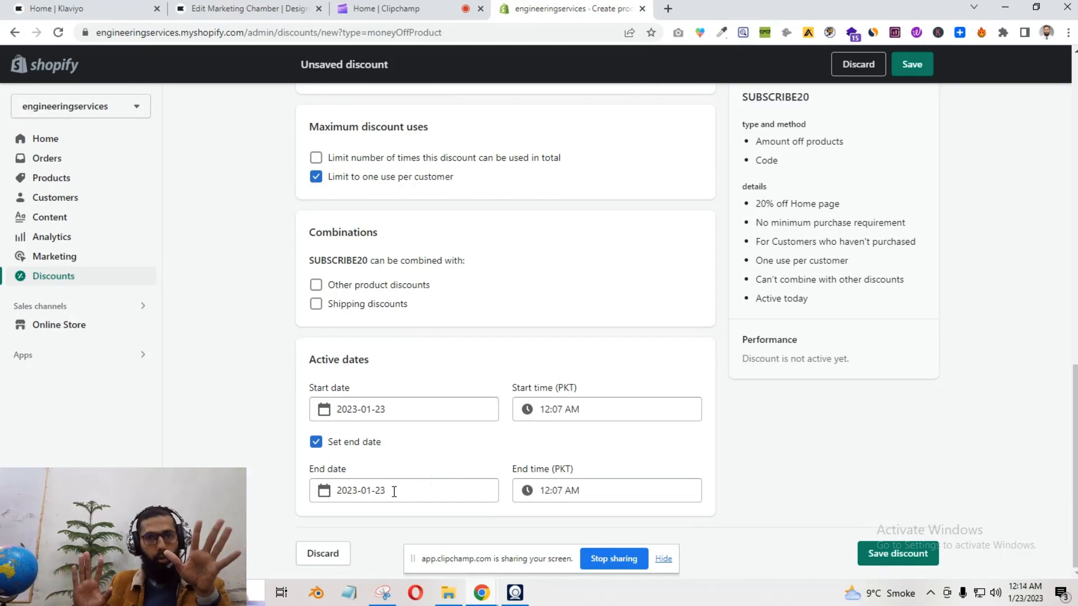
click(337, 447)
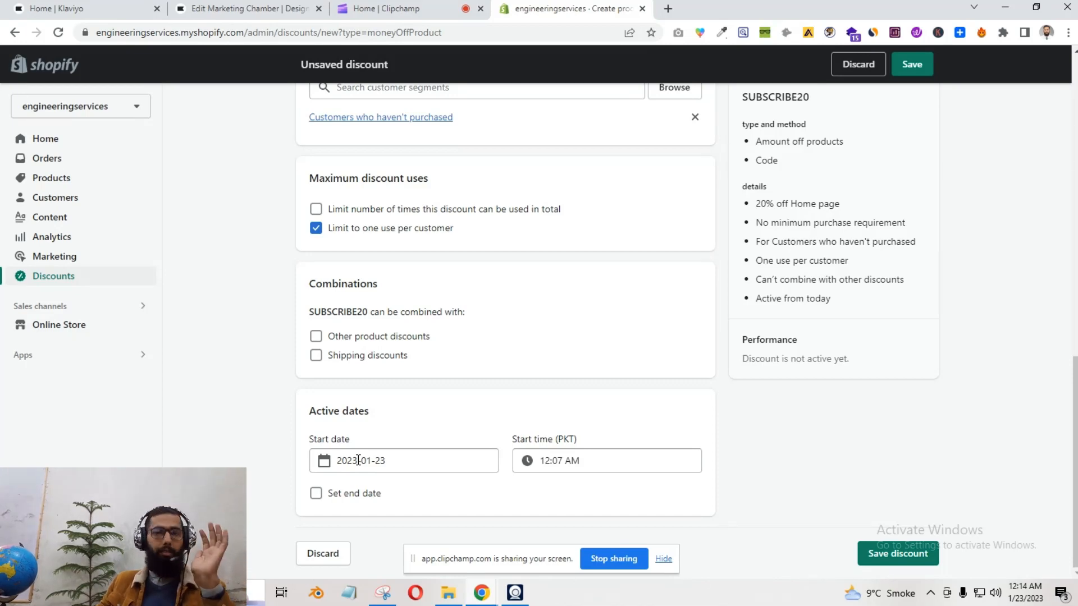
Review the discount settings and summary, and save the SUBSCRIBE20 discount.
scroll(558, 392, up, 6)
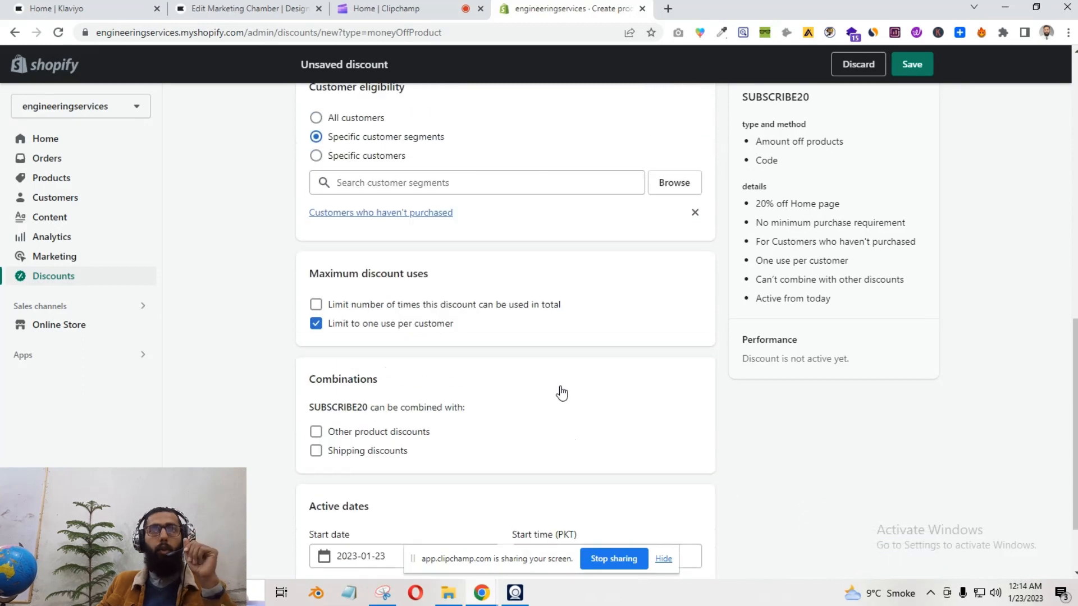
scroll(560, 368, down, 4)
scroll(832, 126, up, 2)
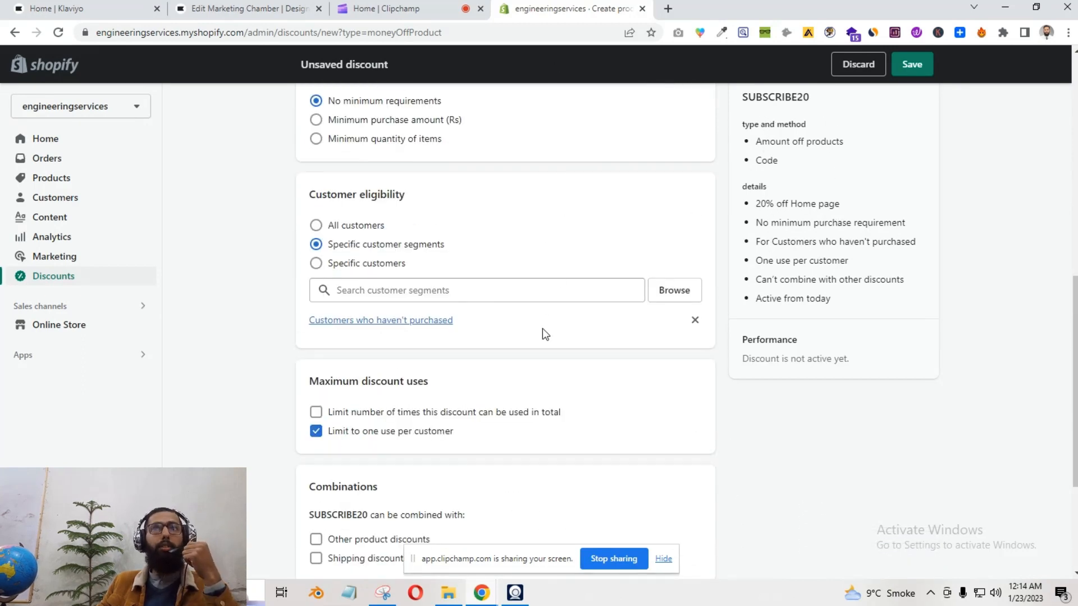
drag(748, 96, 826, 295)
click(831, 289)
scroll(909, 303, down, 4)
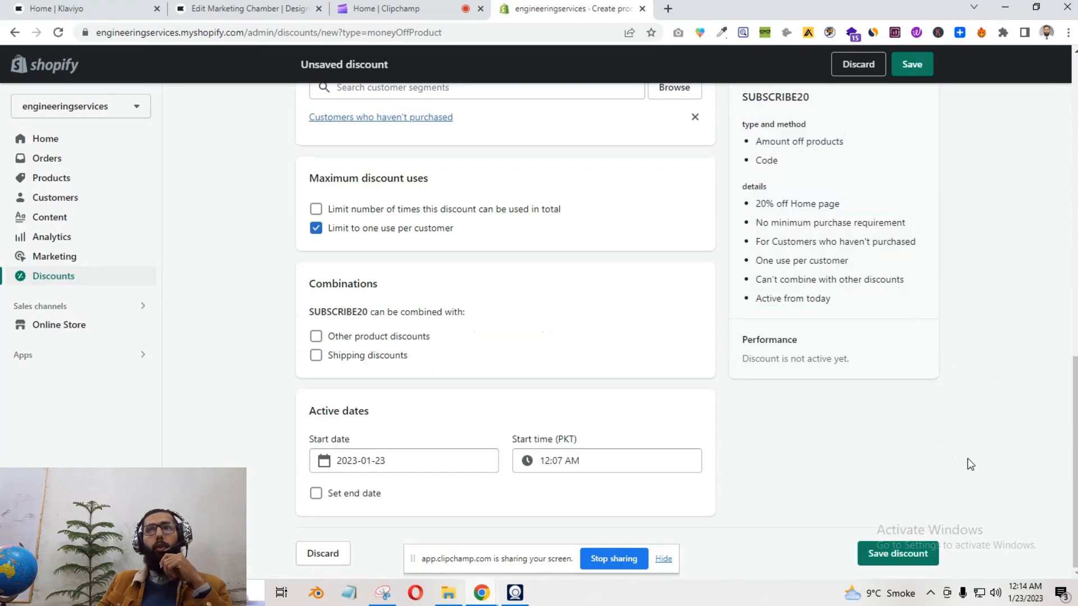
click(895, 556)
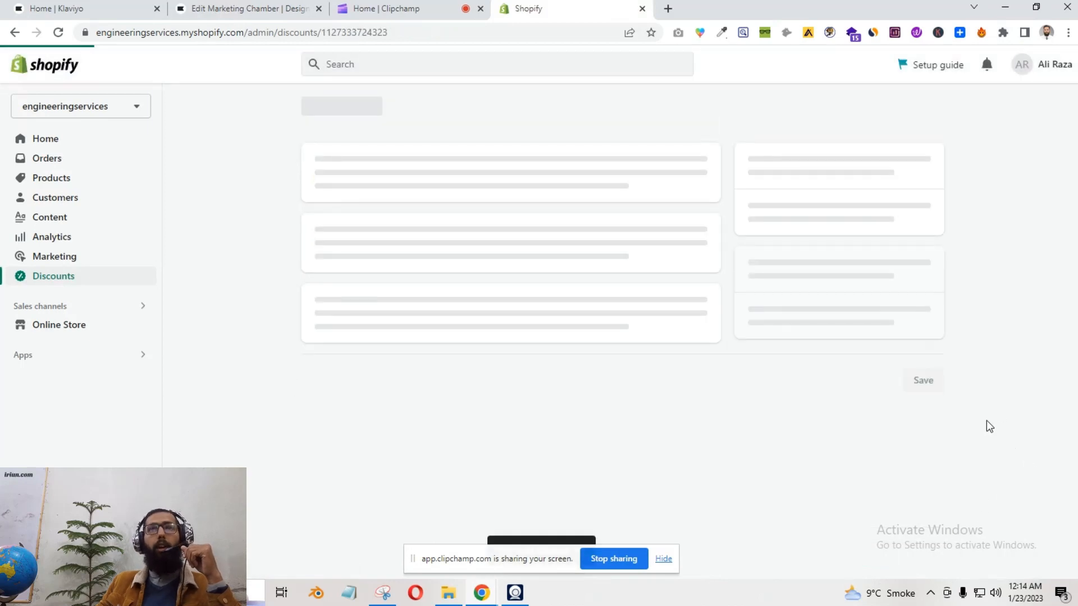
drag(457, 157, 526, 157)
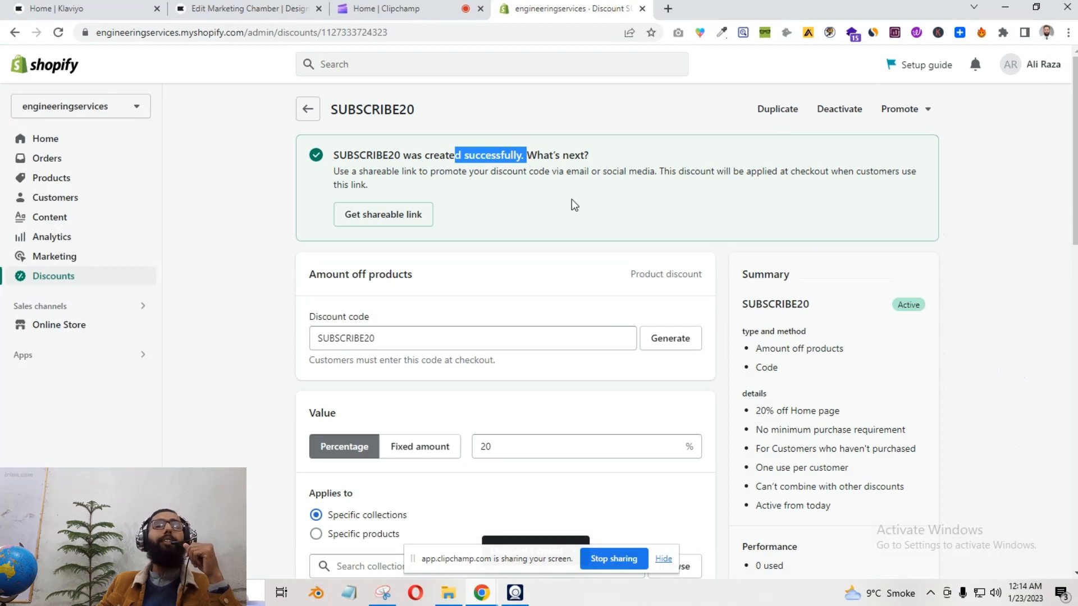
click(536, 186)
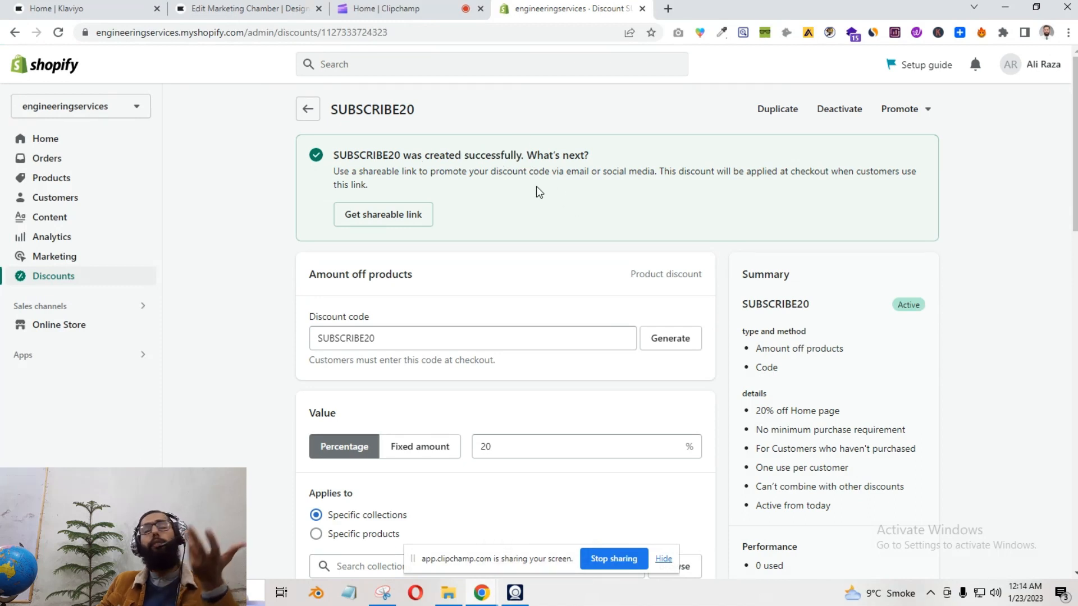
Switch to the Klaviyo email template editor and look through the Serum Lotion campaign design.
click(266, 8)
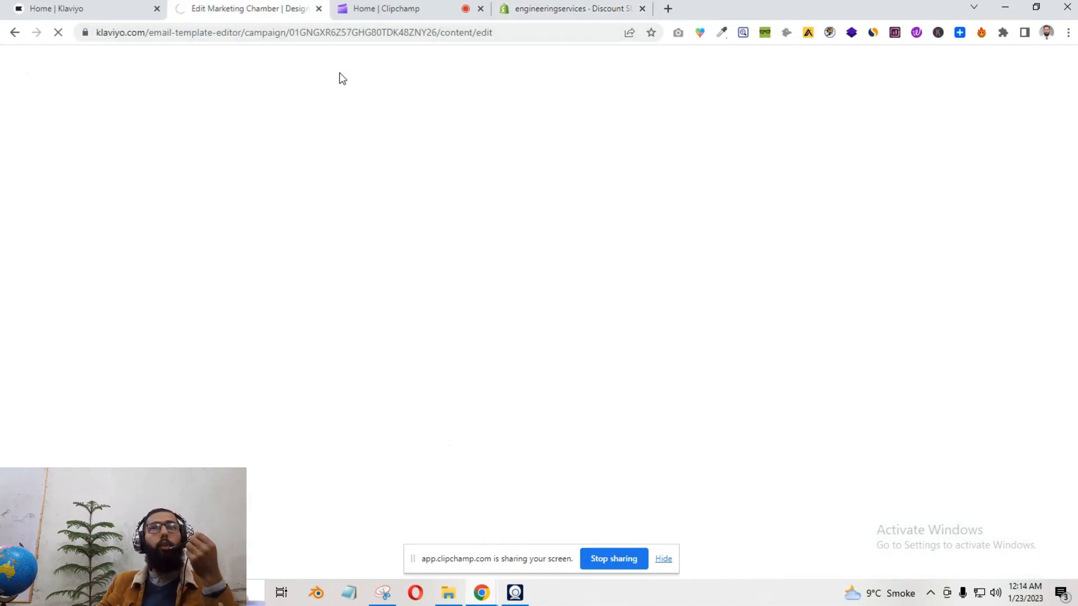
click(171, 4)
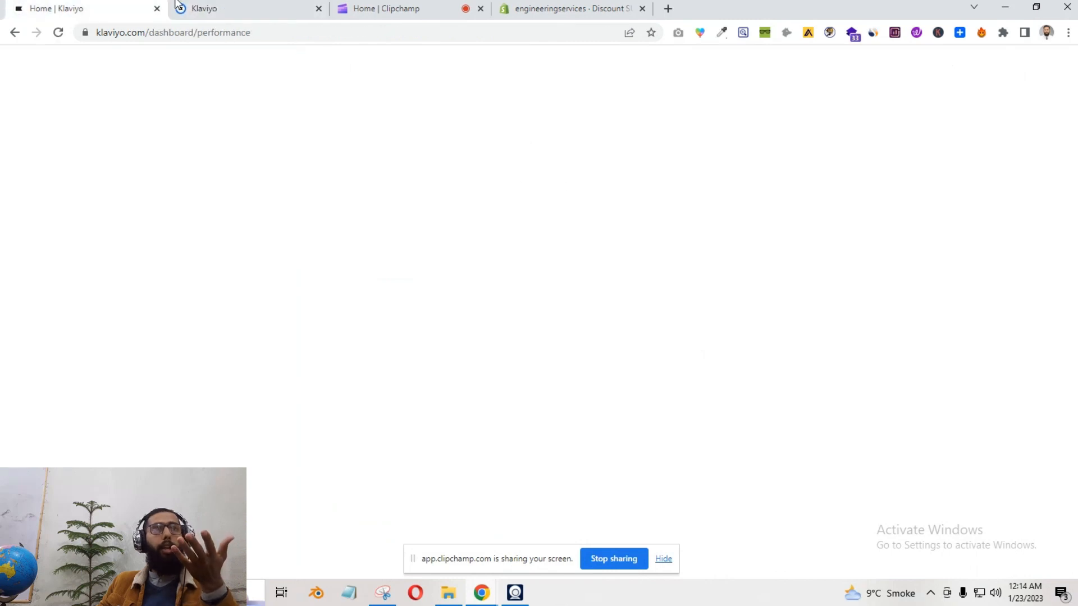
click(230, 5)
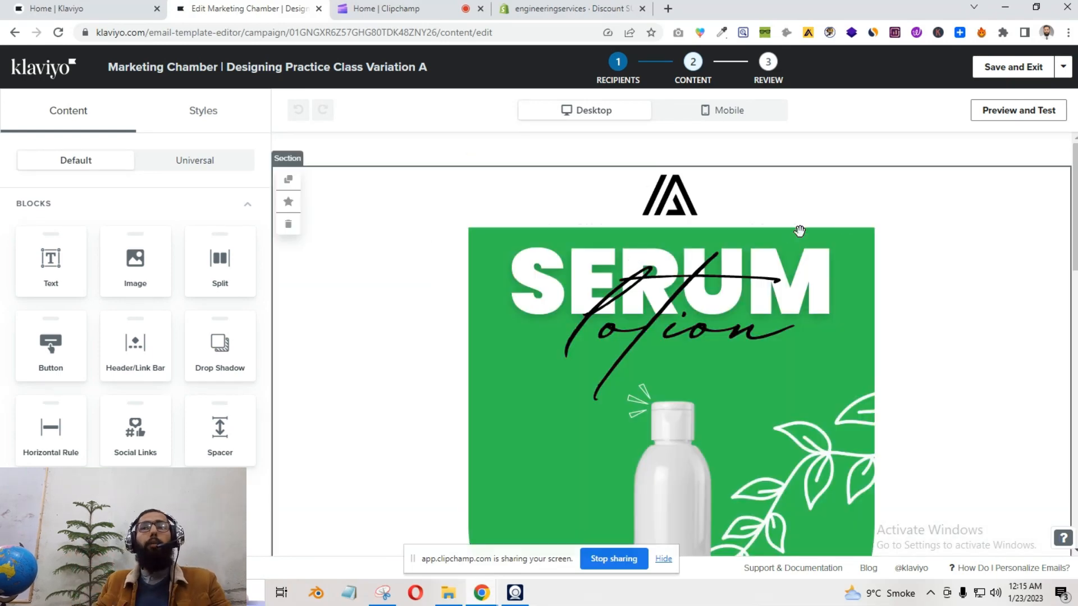
scroll(671, 344, down, 3)
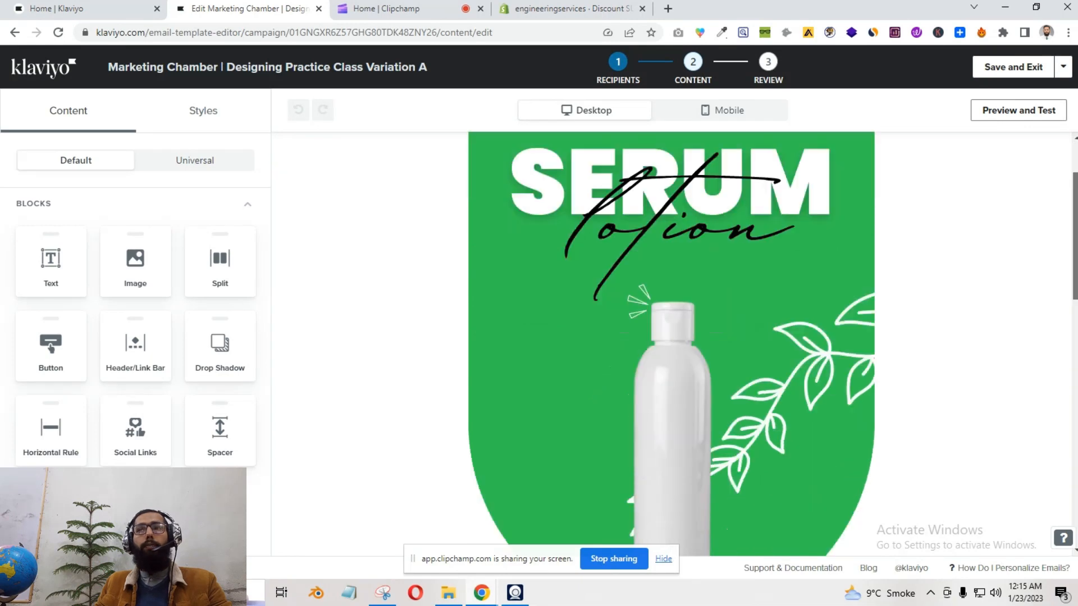
scroll(671, 344, down, 8)
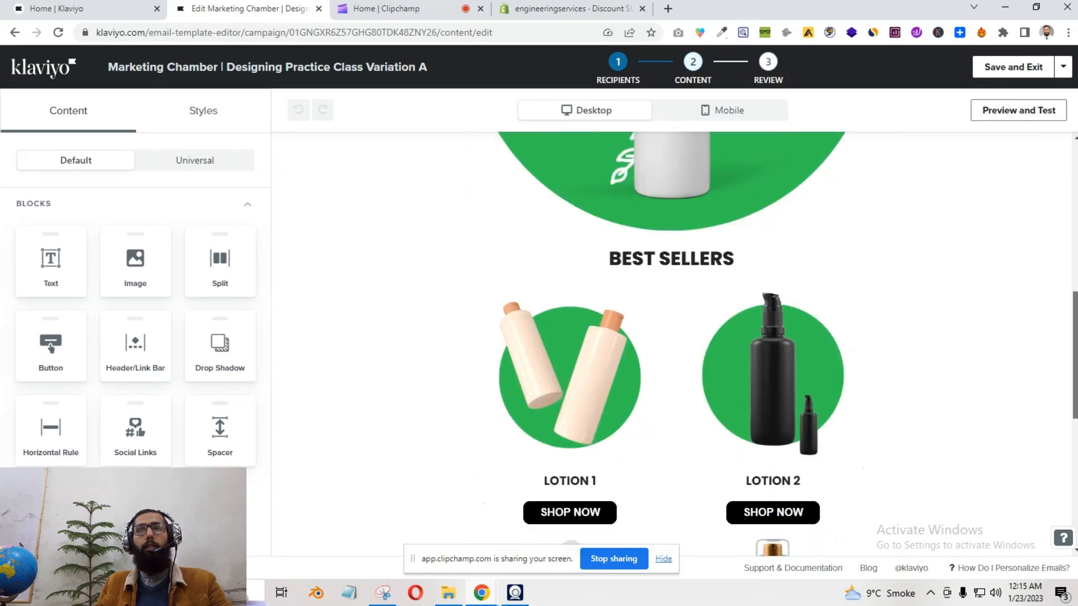
scroll(672, 344, up, 2)
scroll(671, 344, up, 7)
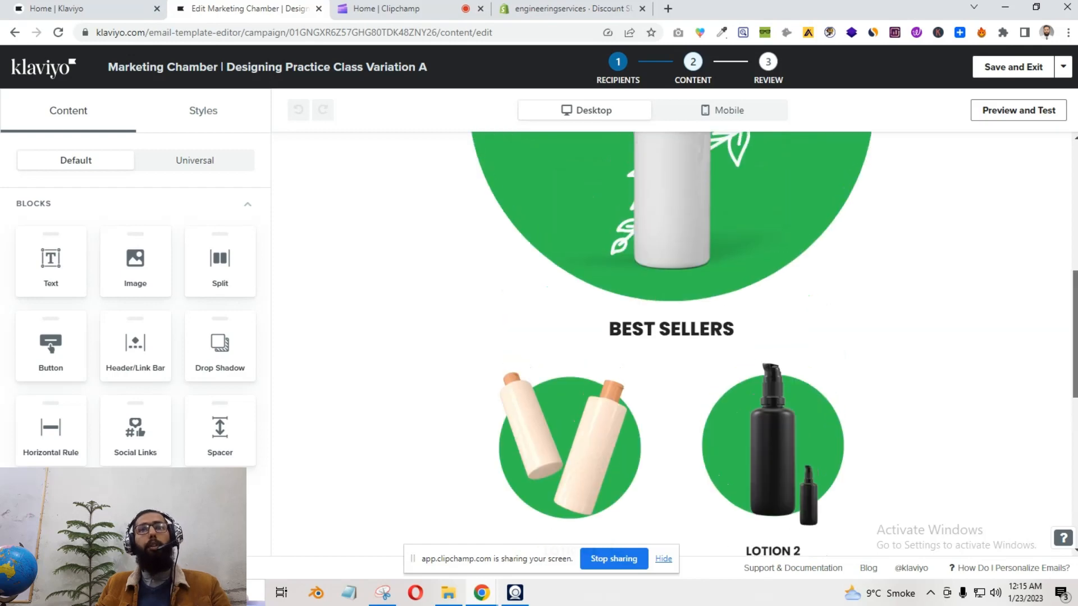
scroll(556, 363, up, 3)
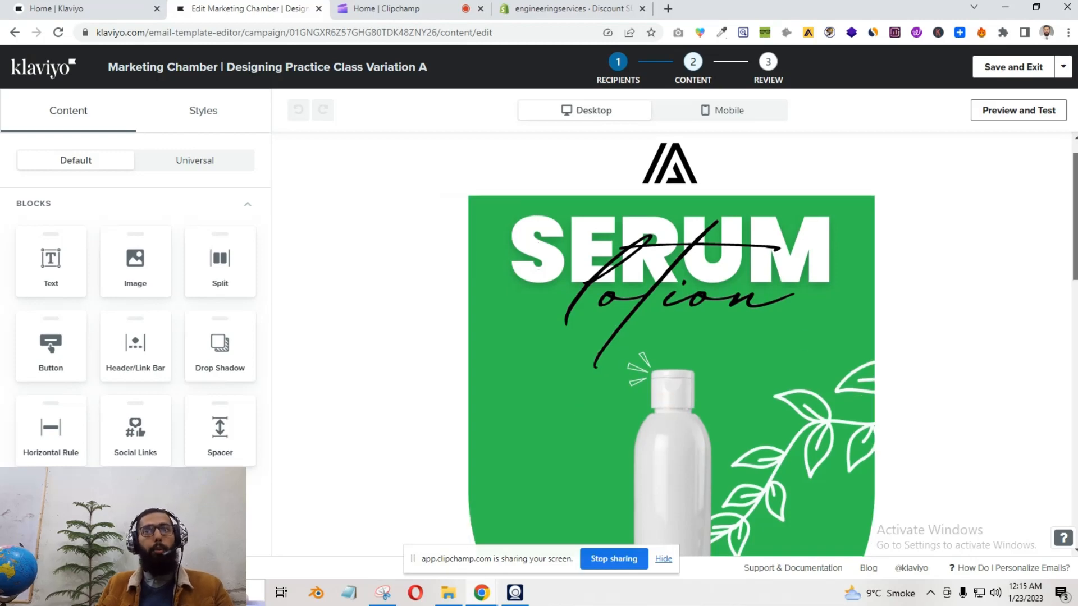
Add a text block above the BEST SELLERS heading of the email that reads "Use Code : SUBSCRIBE20".
scroll(672, 344, down, 5)
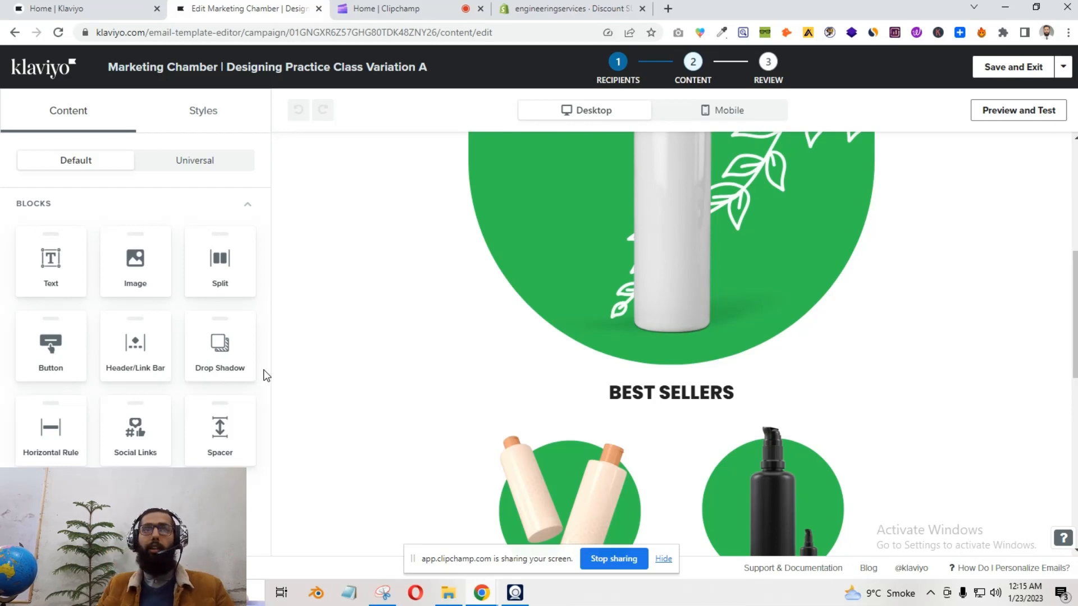
drag(64, 275, 625, 374)
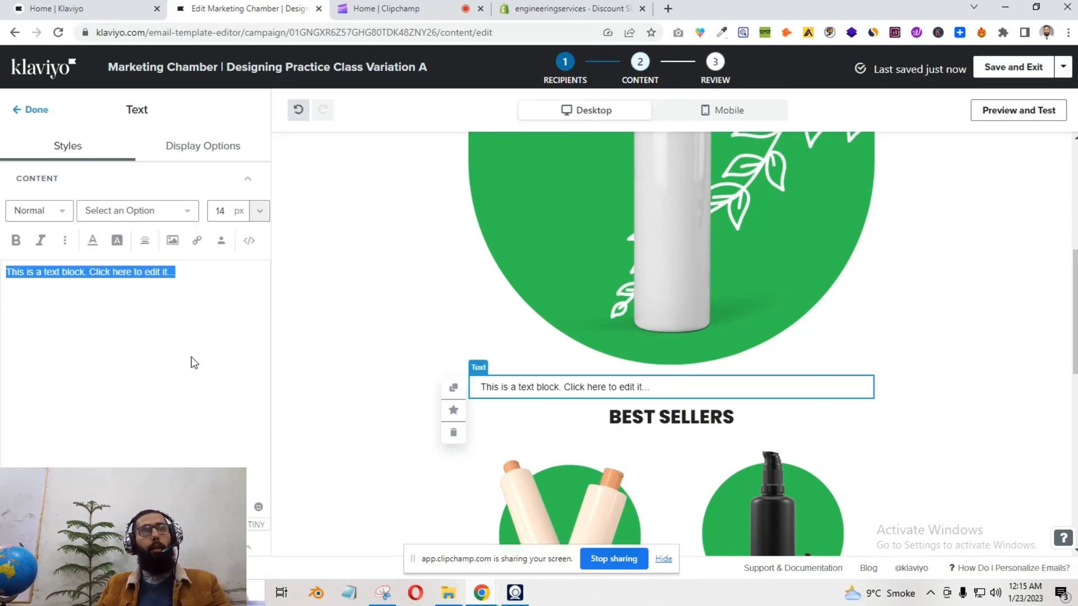
text(use)
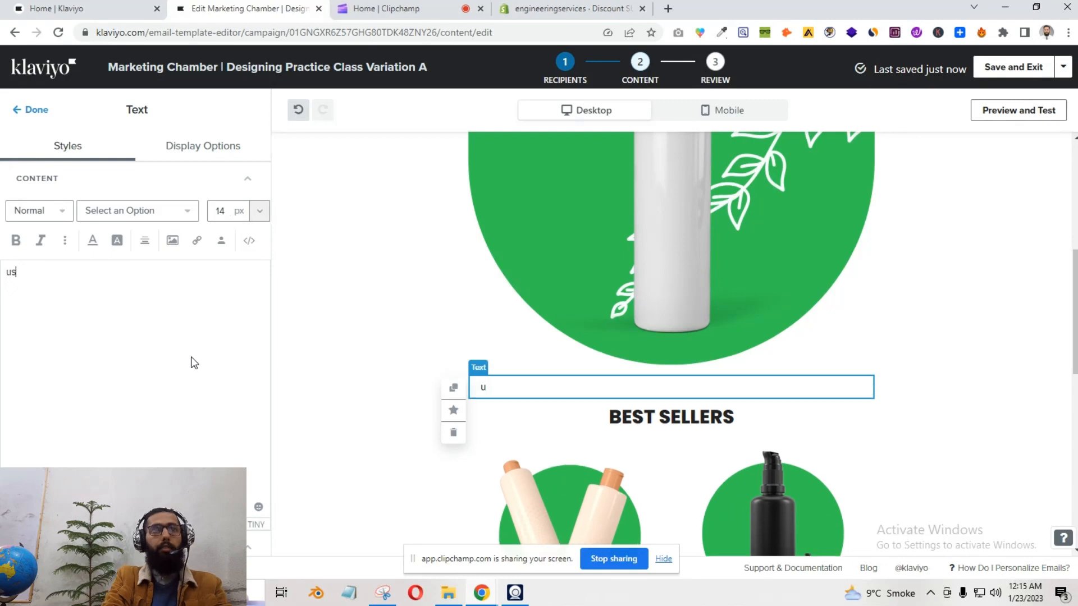
key(BackSpace)
key(BackSpace)
key(BackSpace)
text(U)
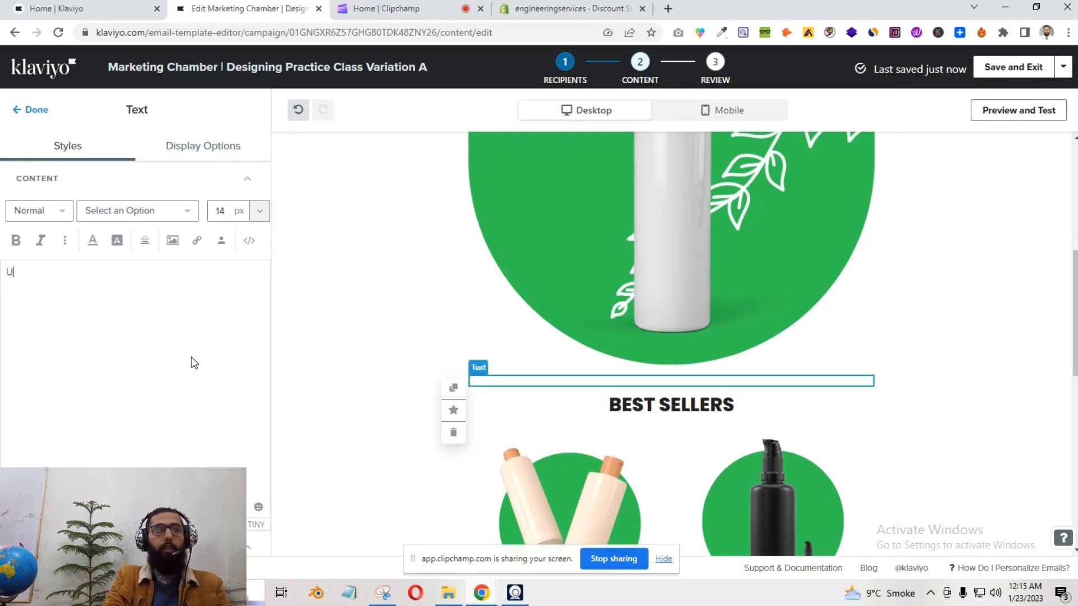
text(se)
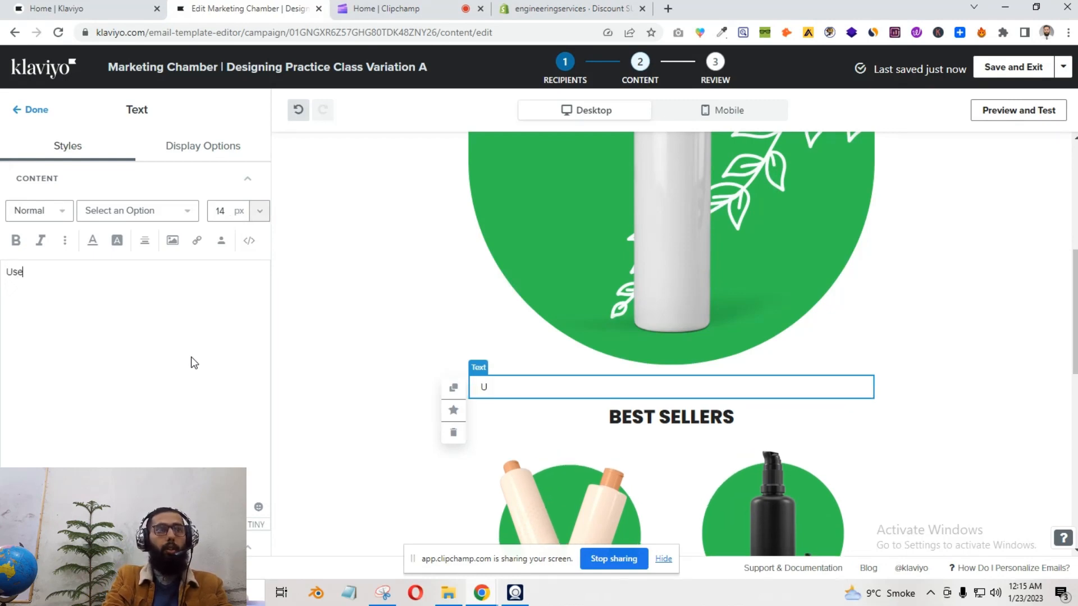
text( Code)
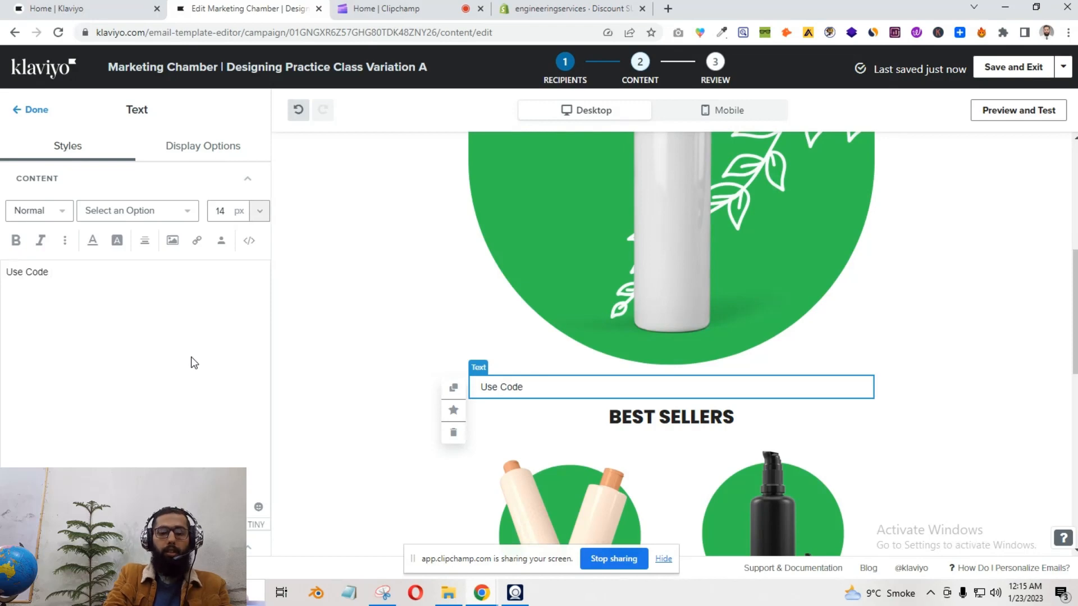
text( : S)
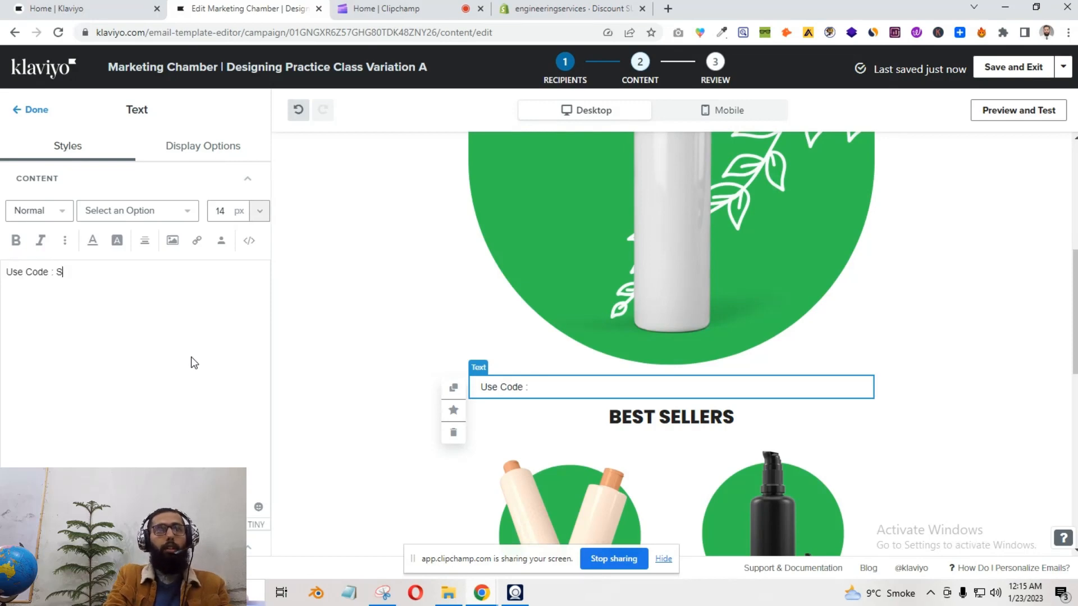
text(UBSCRIBE)
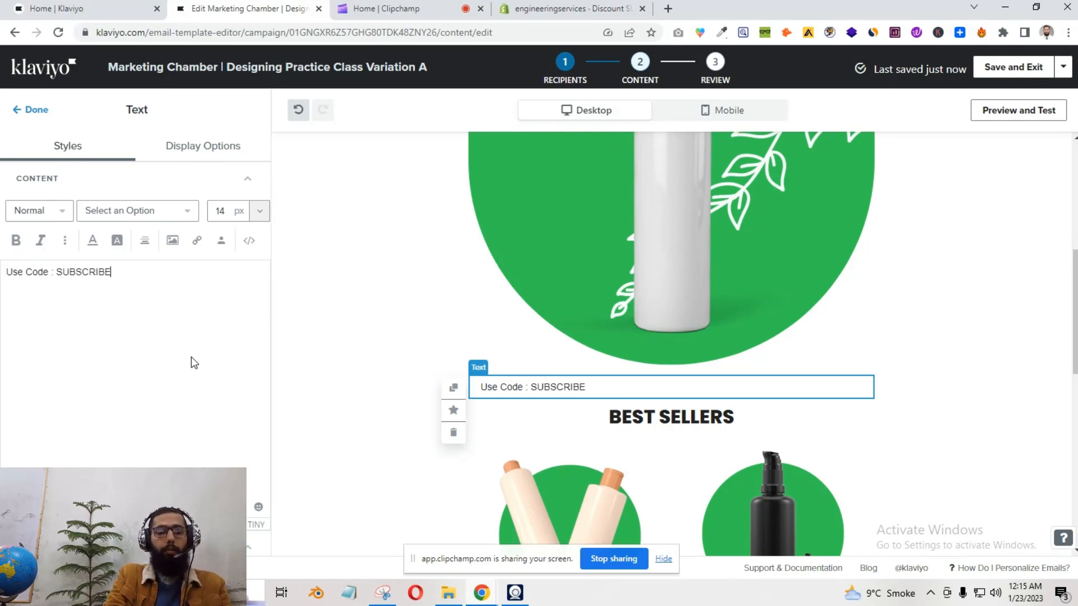
text(20)
Format the discount code text as Heading 2, centre it, and finish editing the block.
key(ctrl+a)
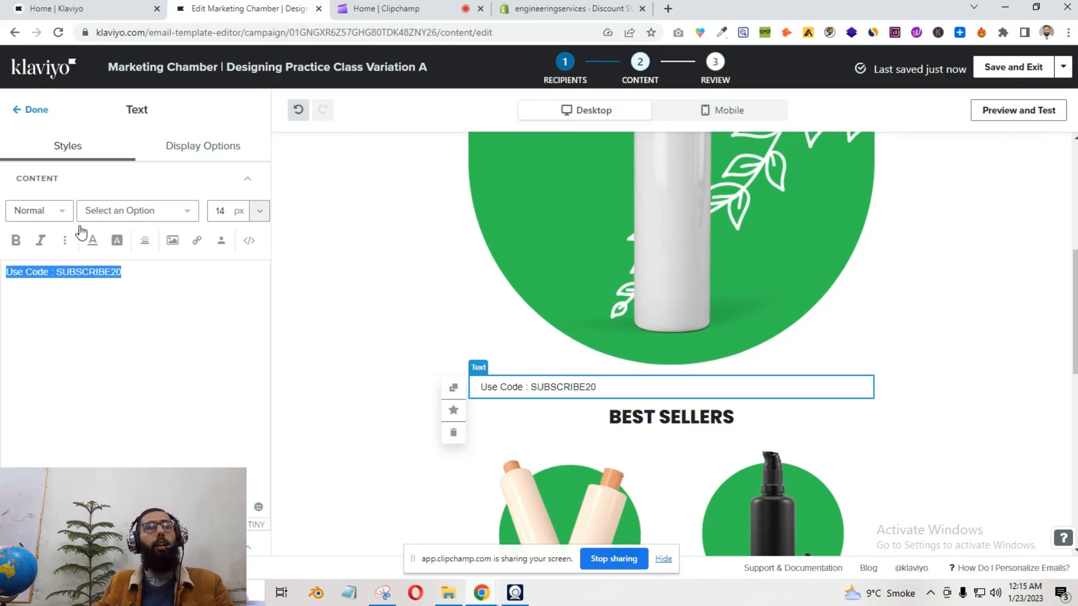
click(39, 214)
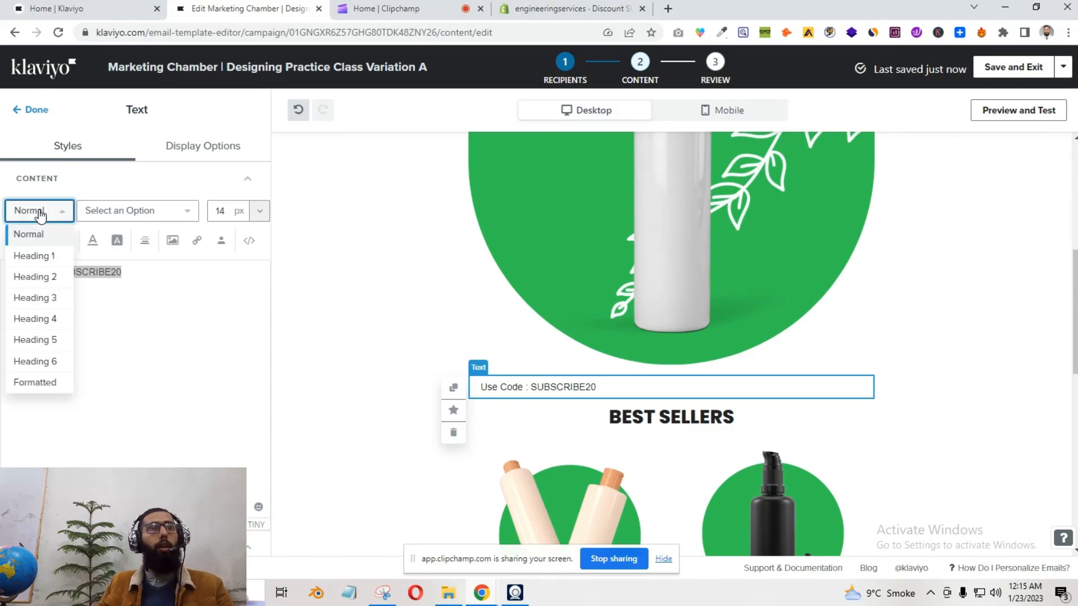
click(41, 280)
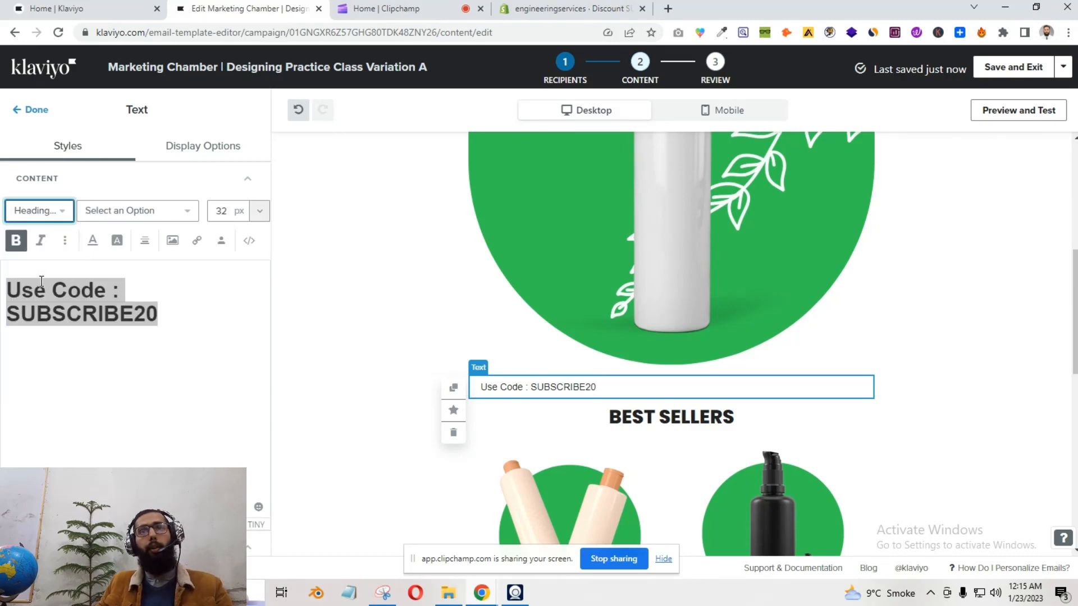
click(147, 242)
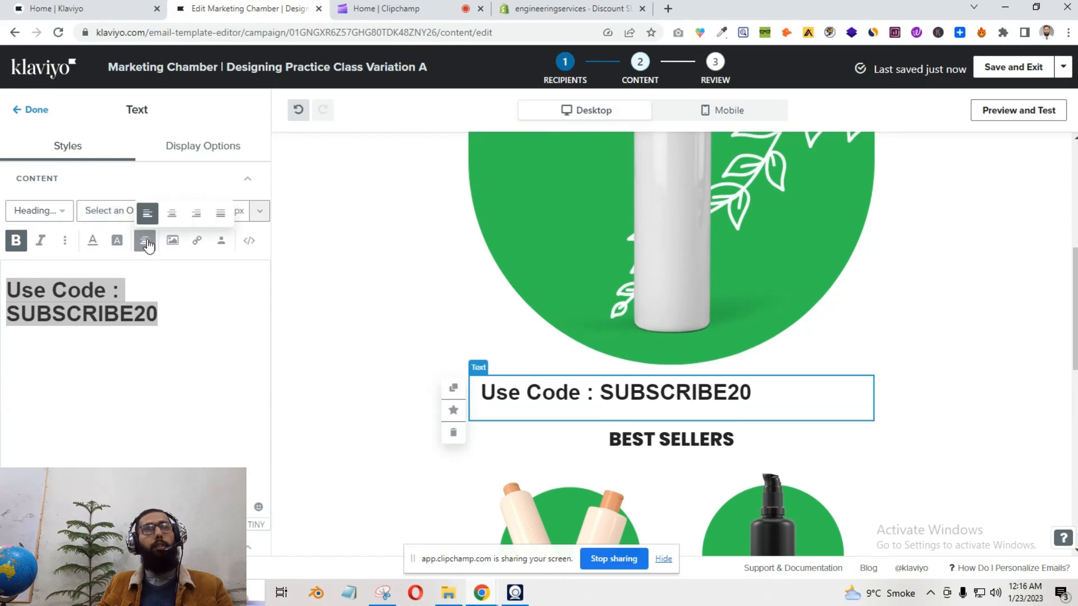
click(173, 214)
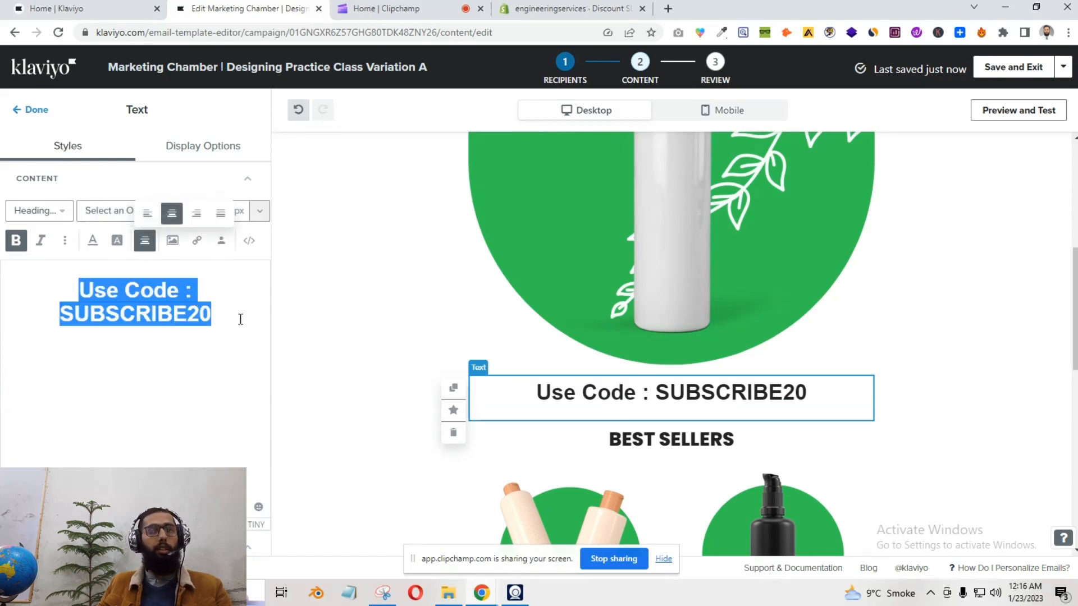
click(39, 111)
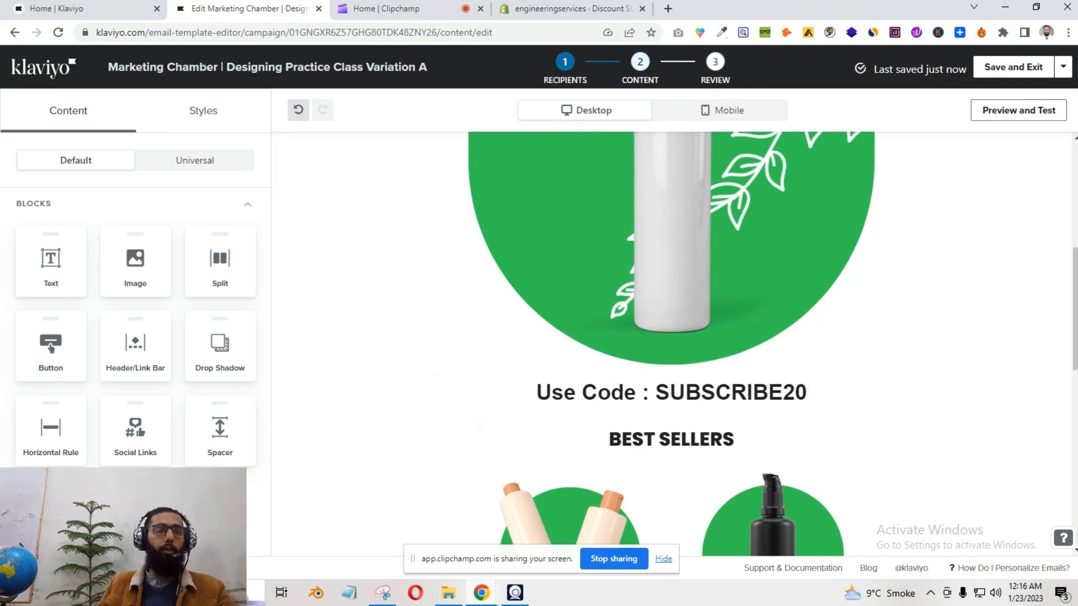
Delete the discount code text block from the email.
mouse_move(500, 398)
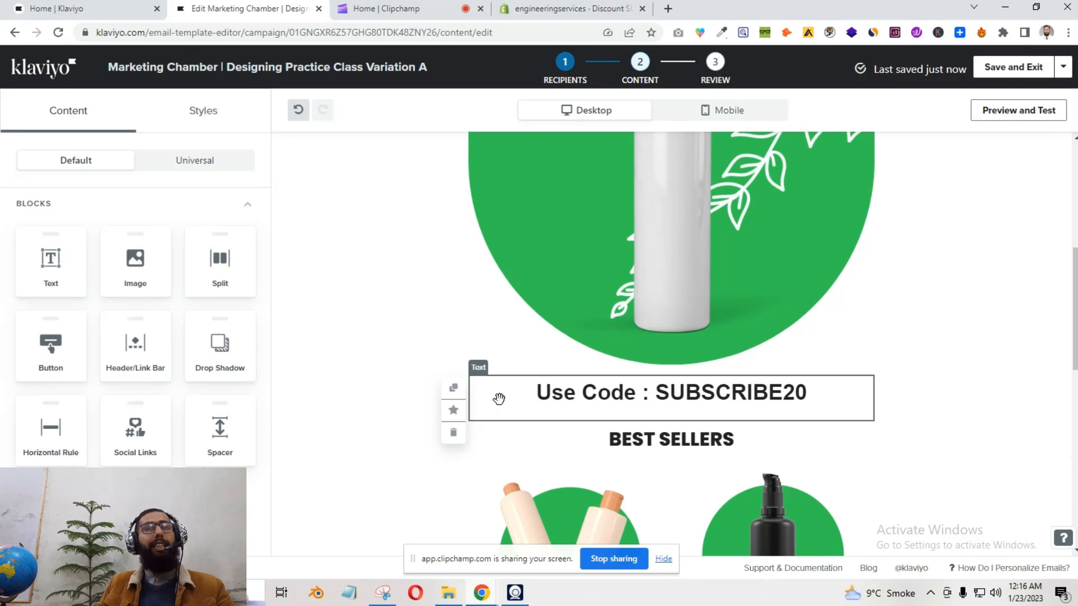
click(455, 433)
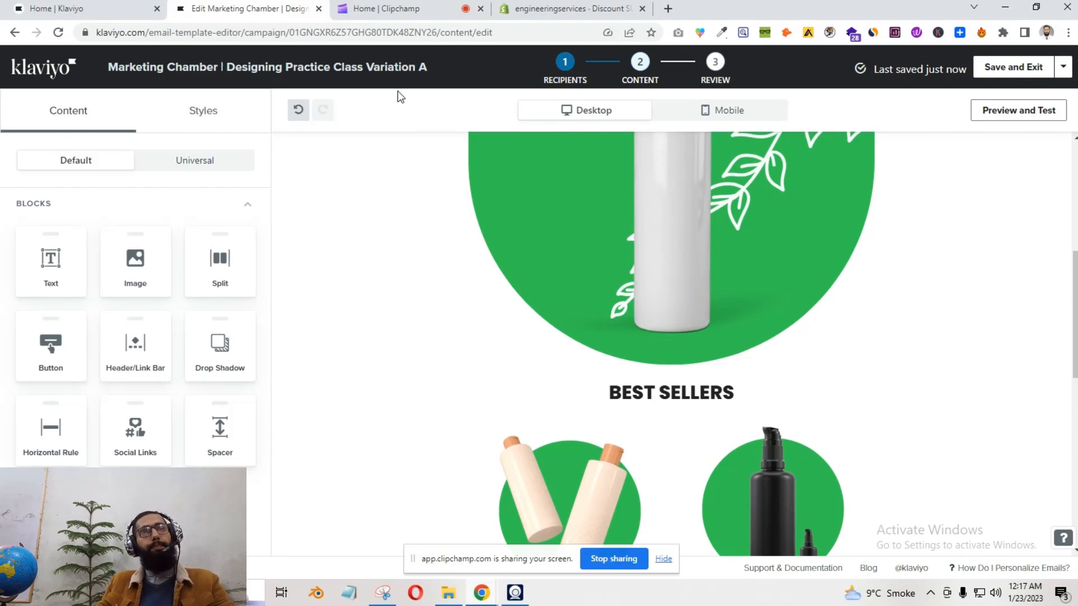
In the Klaviyo account's Profile Maintenance settings, enable showing an Uploaded Coupons tab on the Coupons page.
click(102, 6)
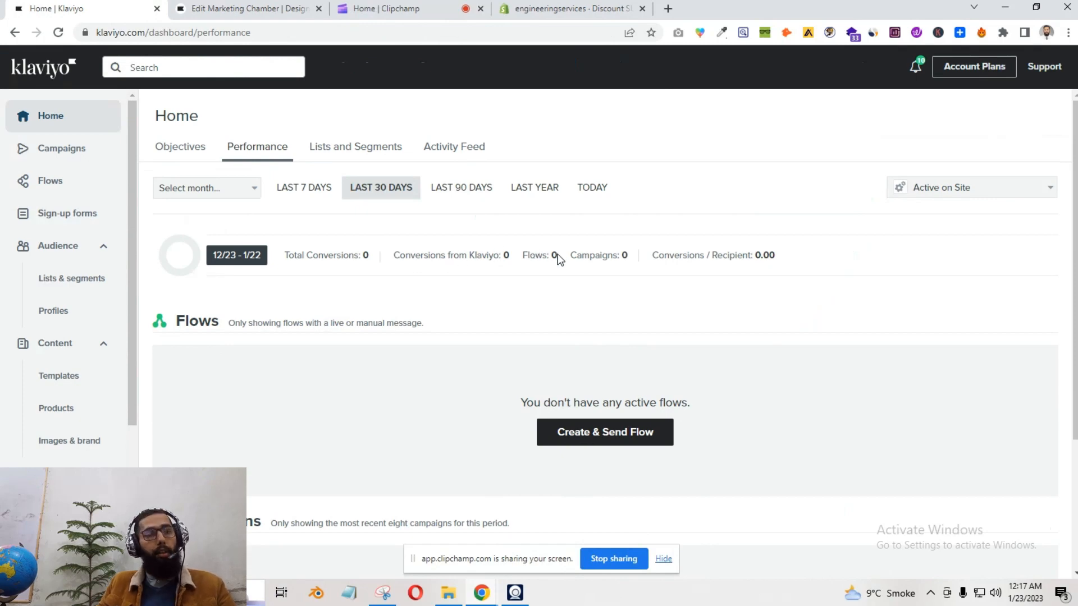
scroll(103, 272, down, 2)
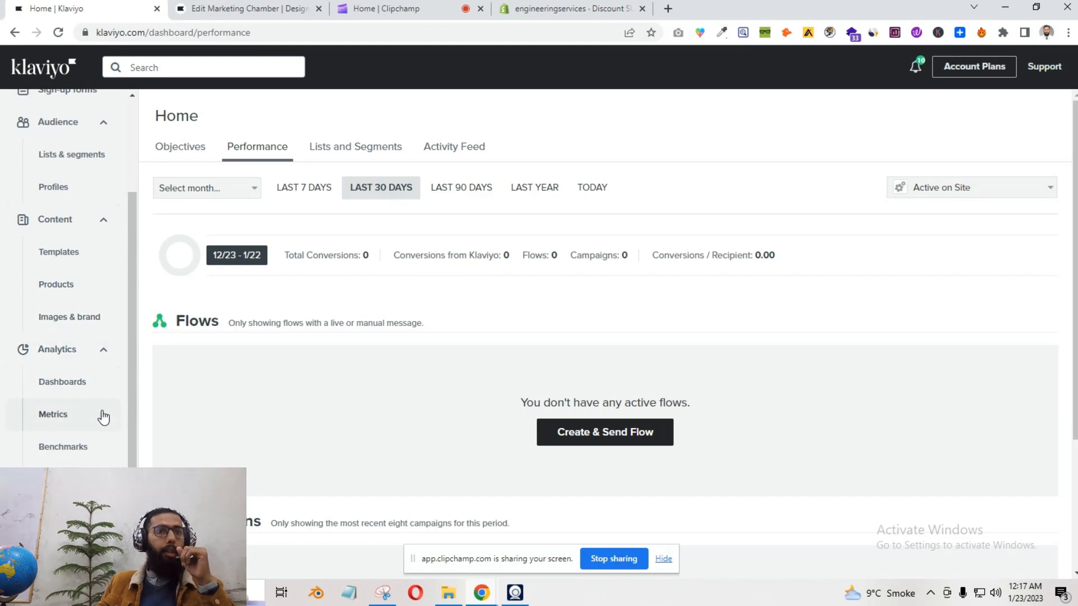
scroll(100, 427, up, 2)
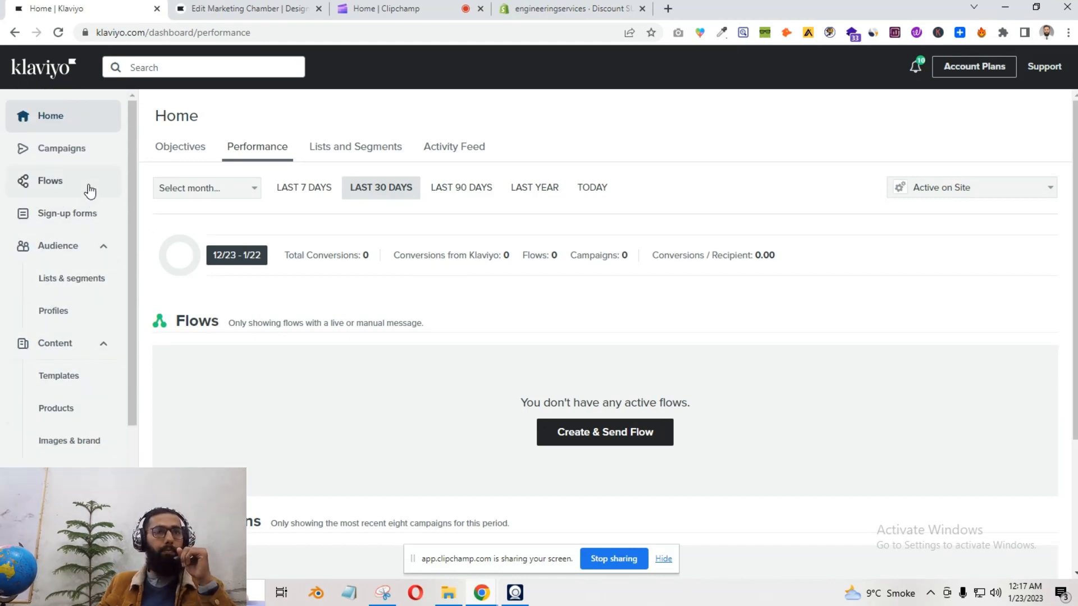
scroll(84, 212, down, 2)
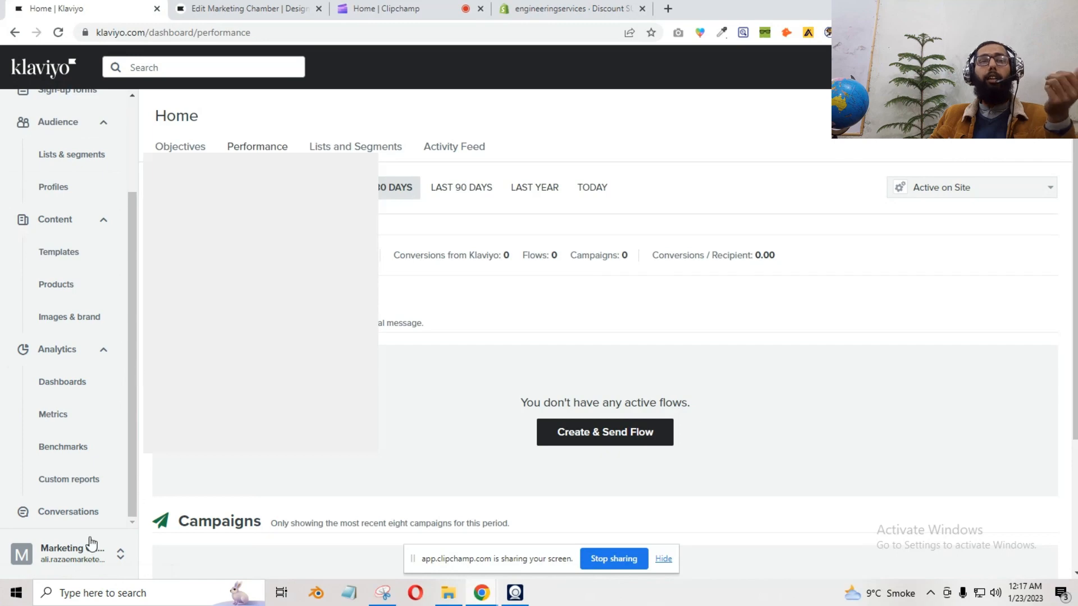
click(79, 543)
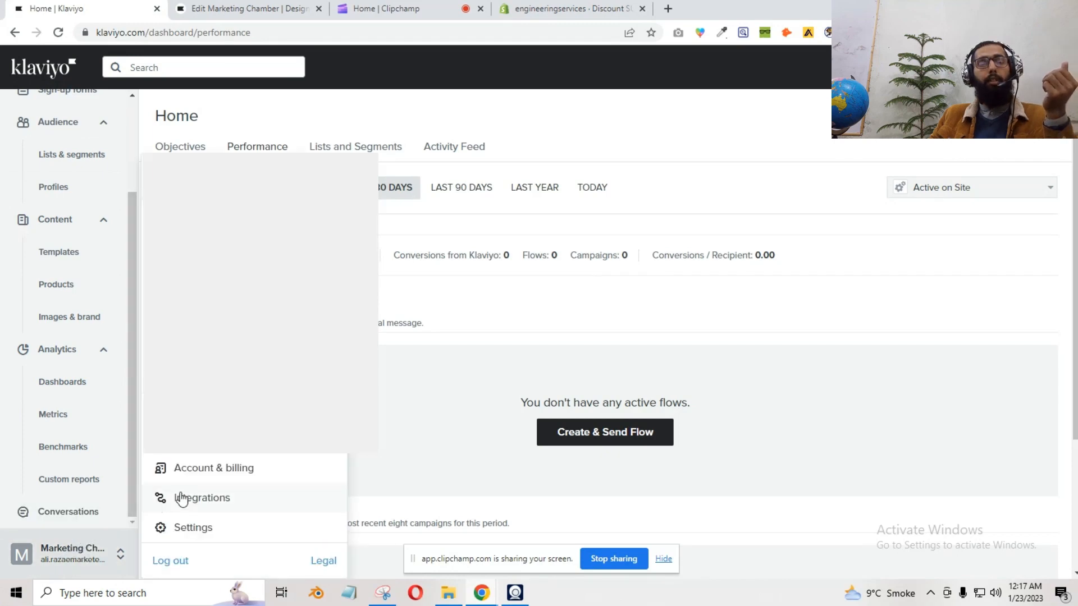
click(281, 469)
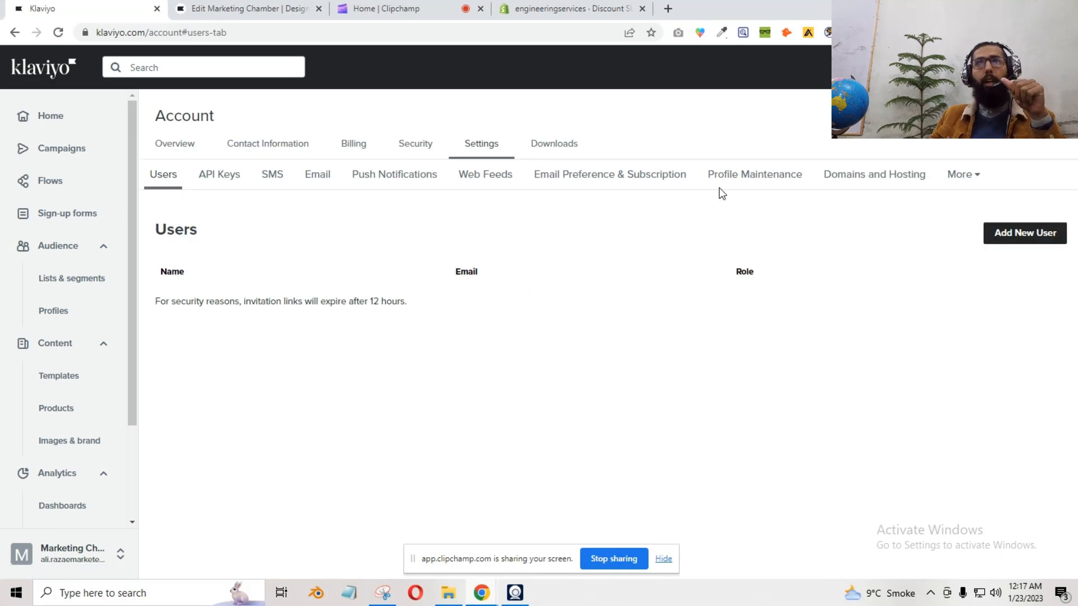
click(748, 178)
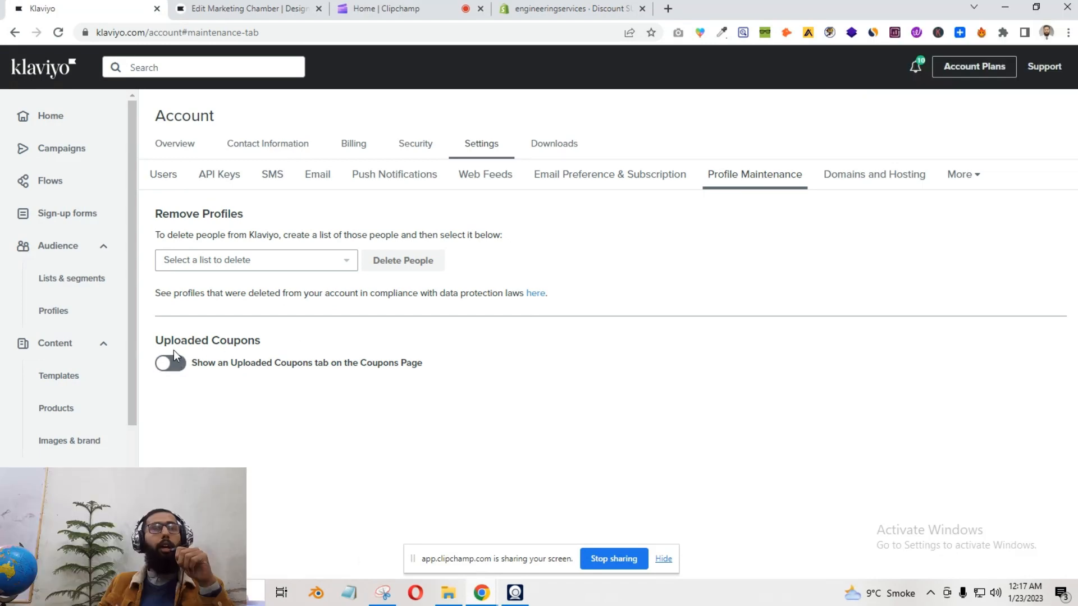
click(178, 368)
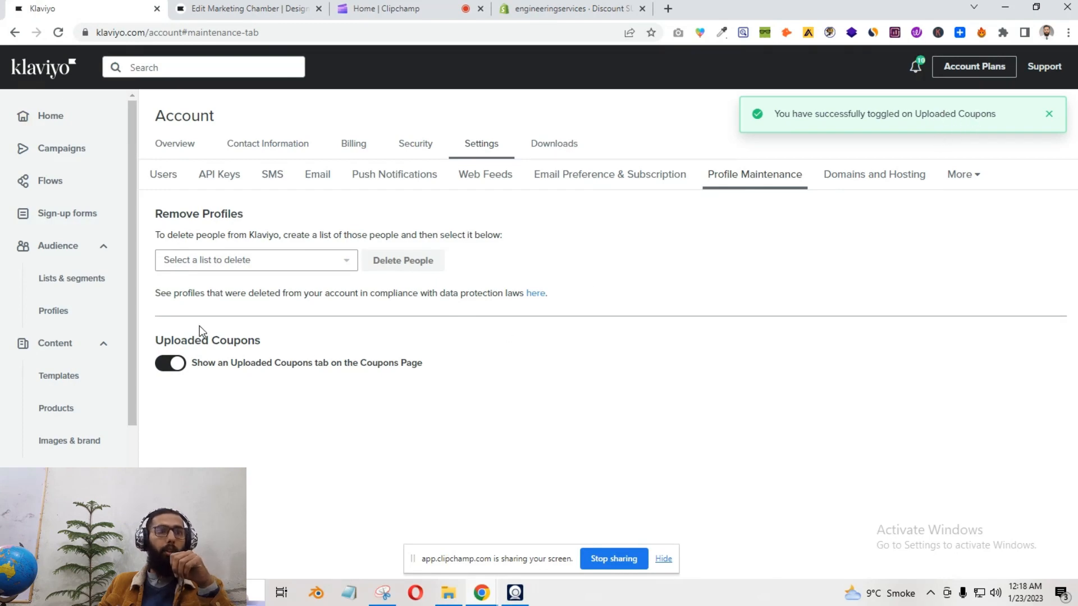
Reload the account settings, closing the Shopify discount page, and open the Coupons page under Content.
scroll(129, 322, down, 2)
scroll(82, 446, up, 3)
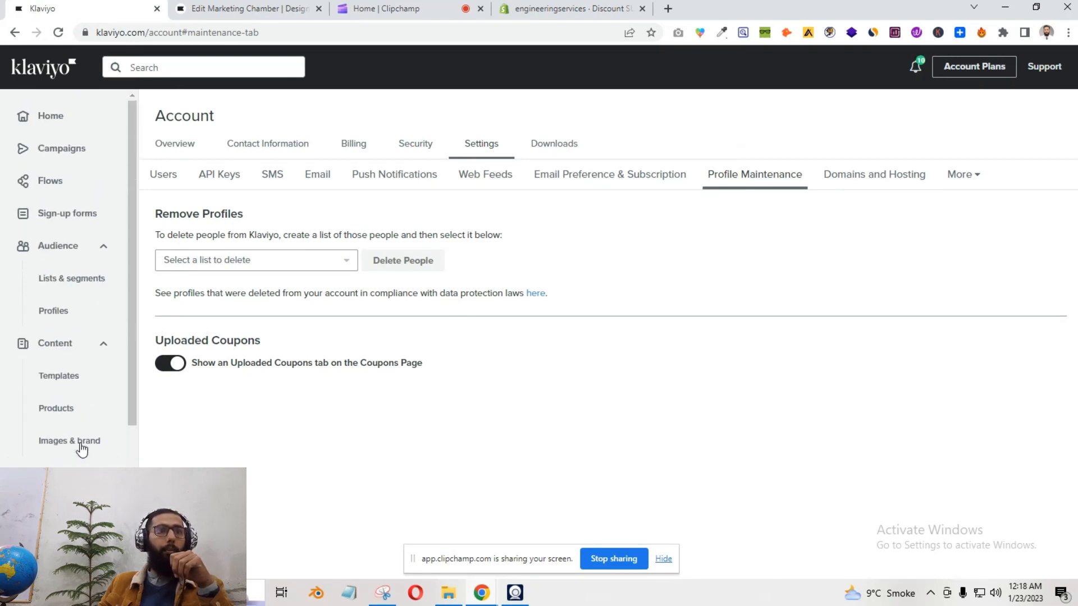
click(62, 34)
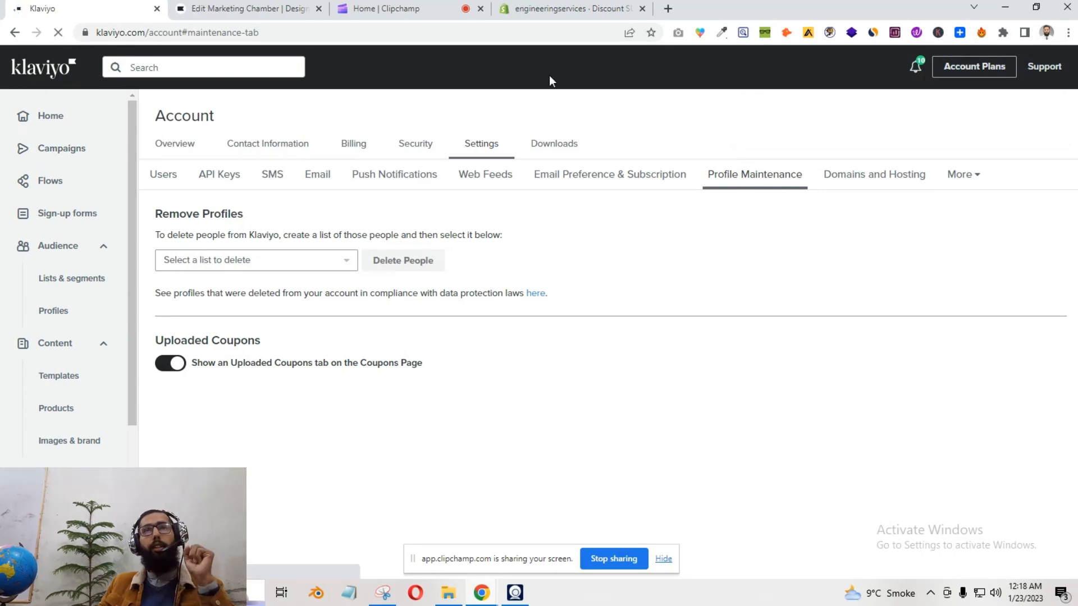
click(642, 8)
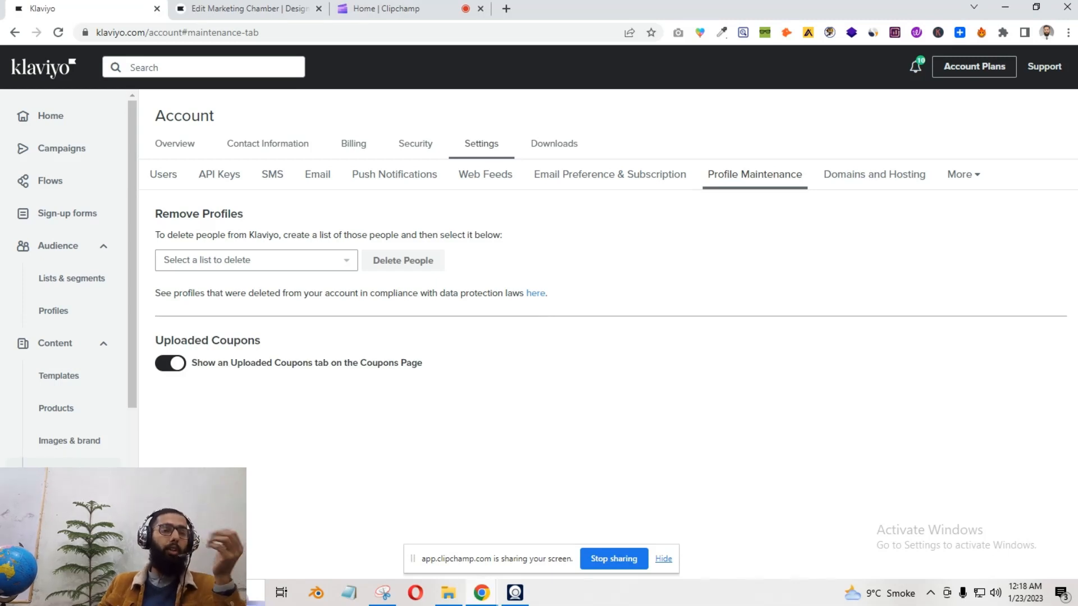
drag(132, 368, 130, 441)
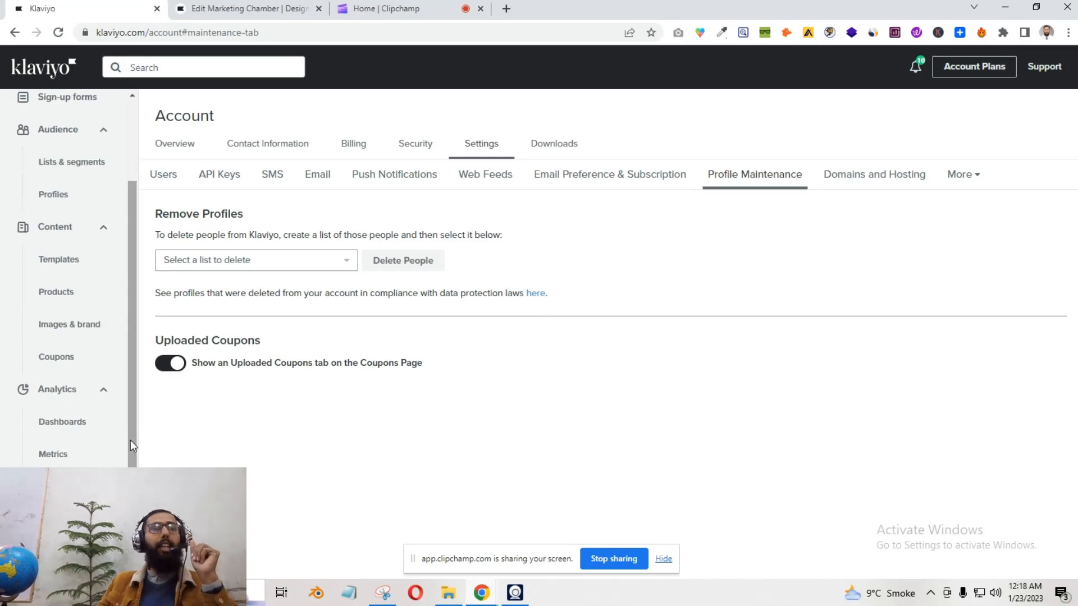
click(53, 362)
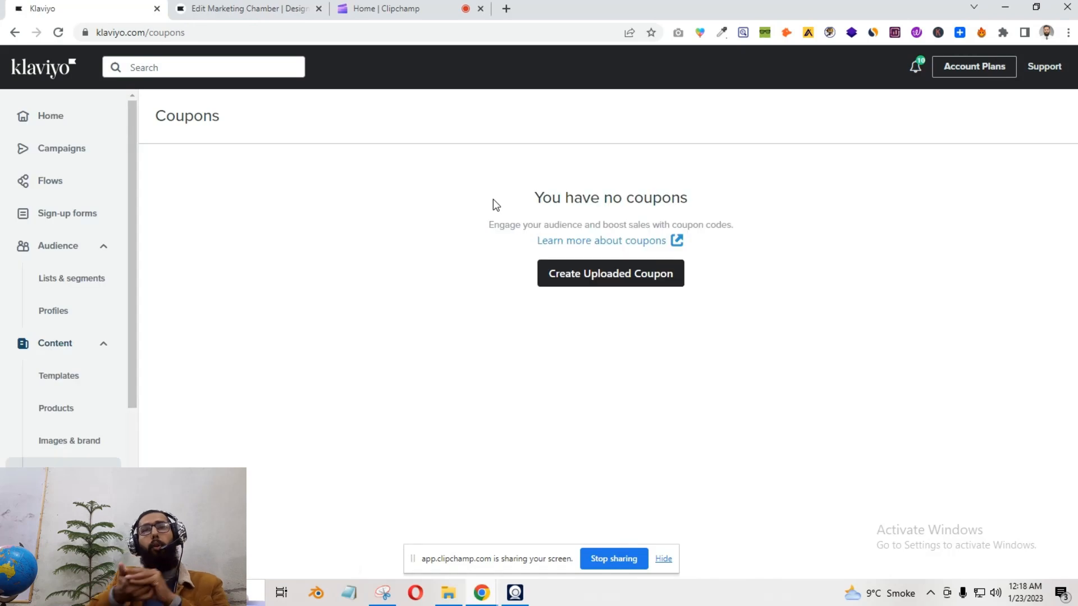
click(580, 284)
scroll(582, 347, down, 2)
scroll(594, 348, up, 2)
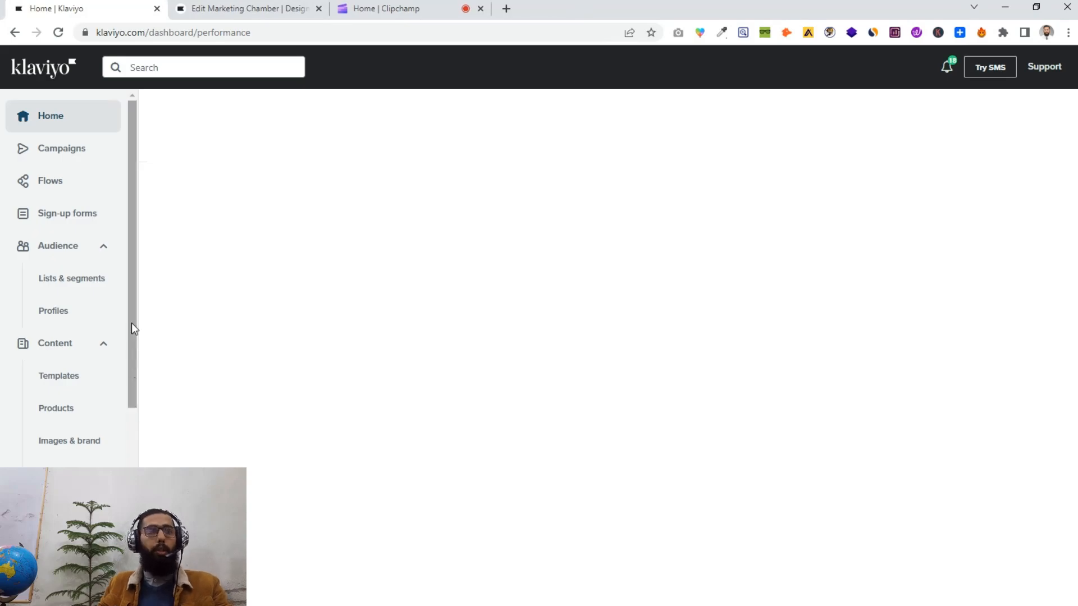
Start a new Shopify coupon from the Coupons page and name it subscribe20.
click(64, 474)
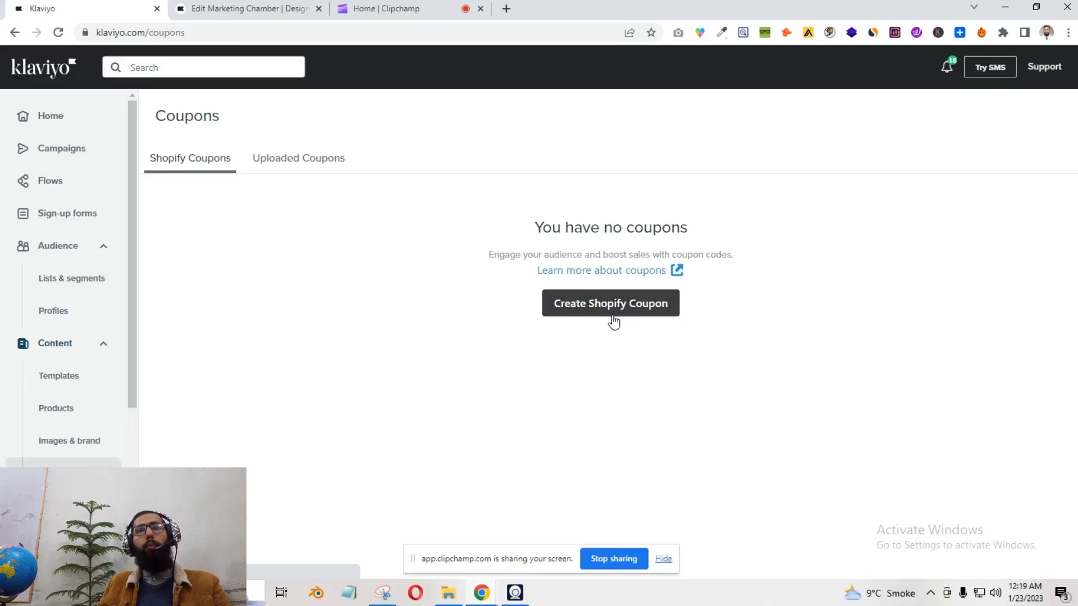
click(612, 310)
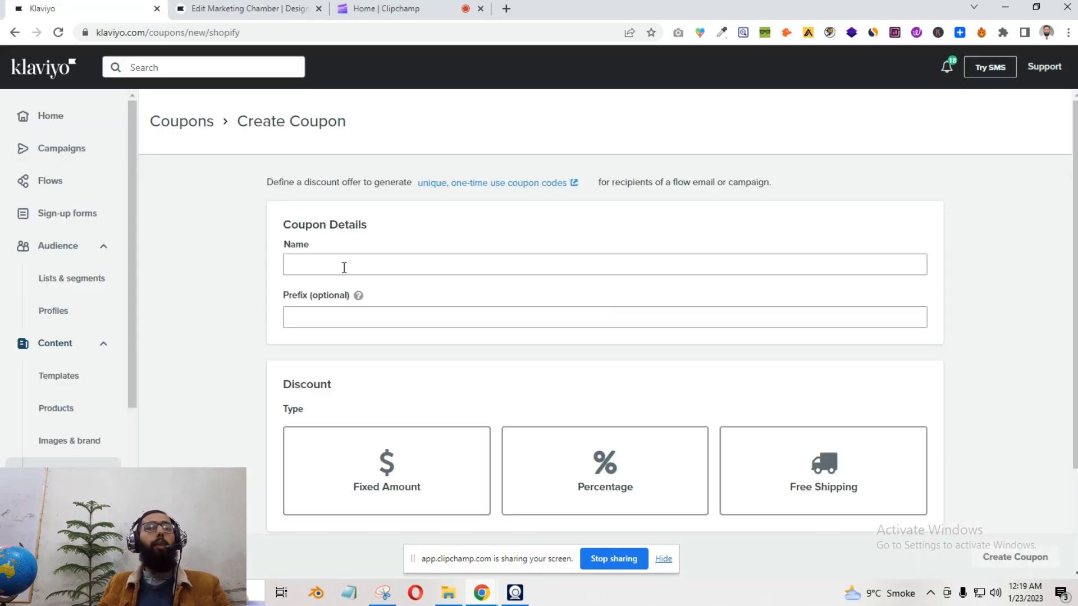
click(344, 268)
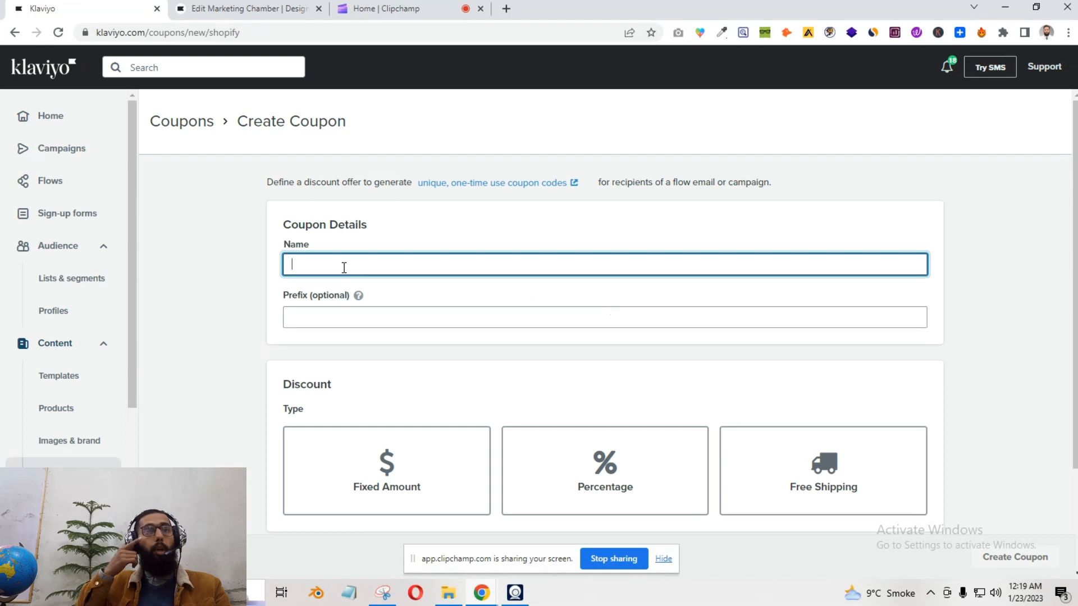
text(subscr)
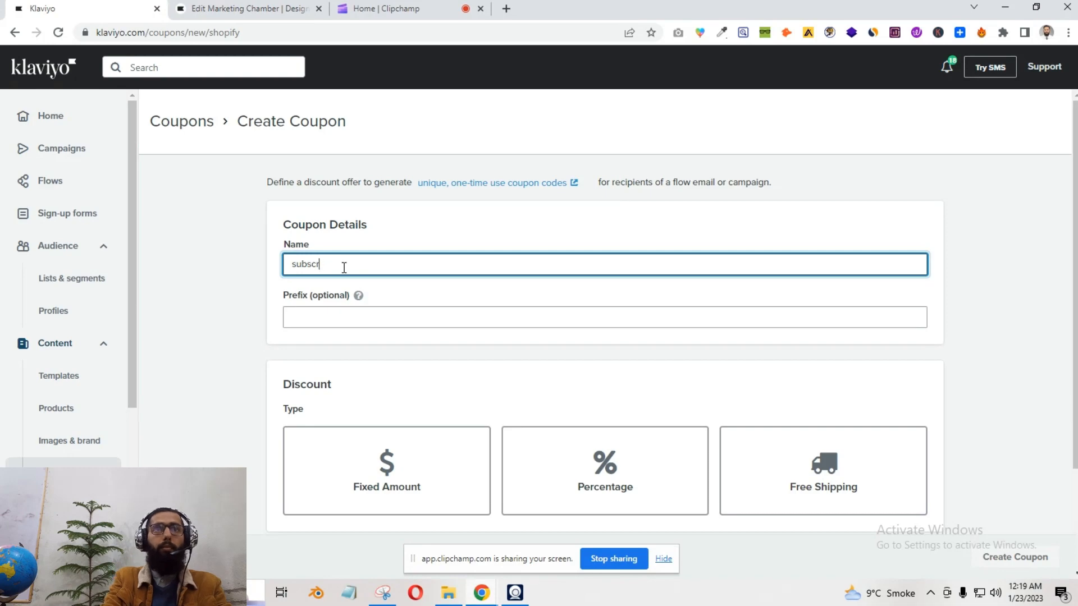
text(ibe20)
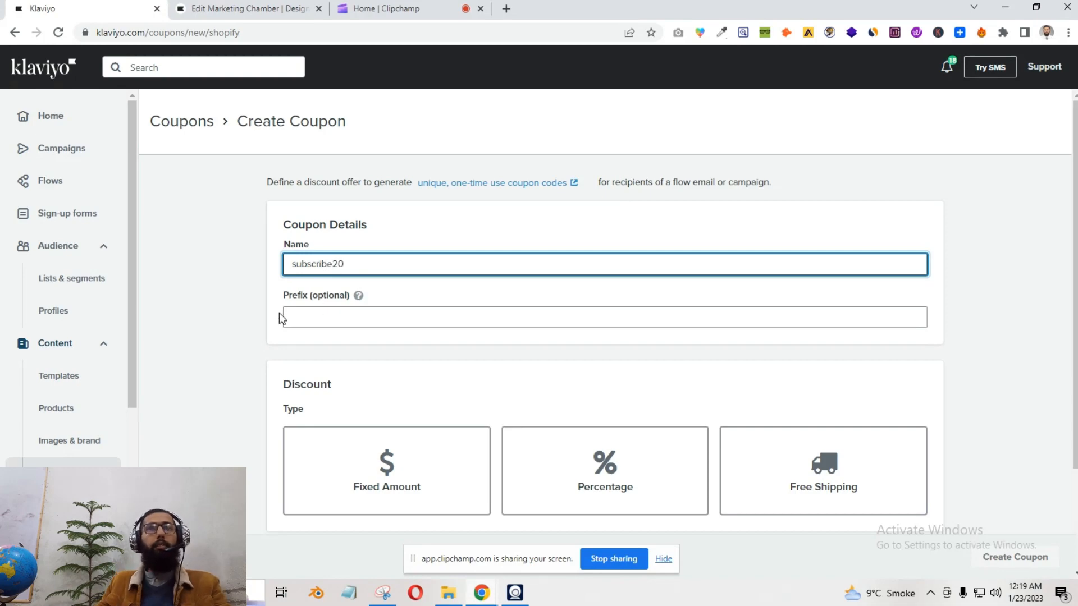
Set the coupon's optional prefix to subscribe.
click(314, 312)
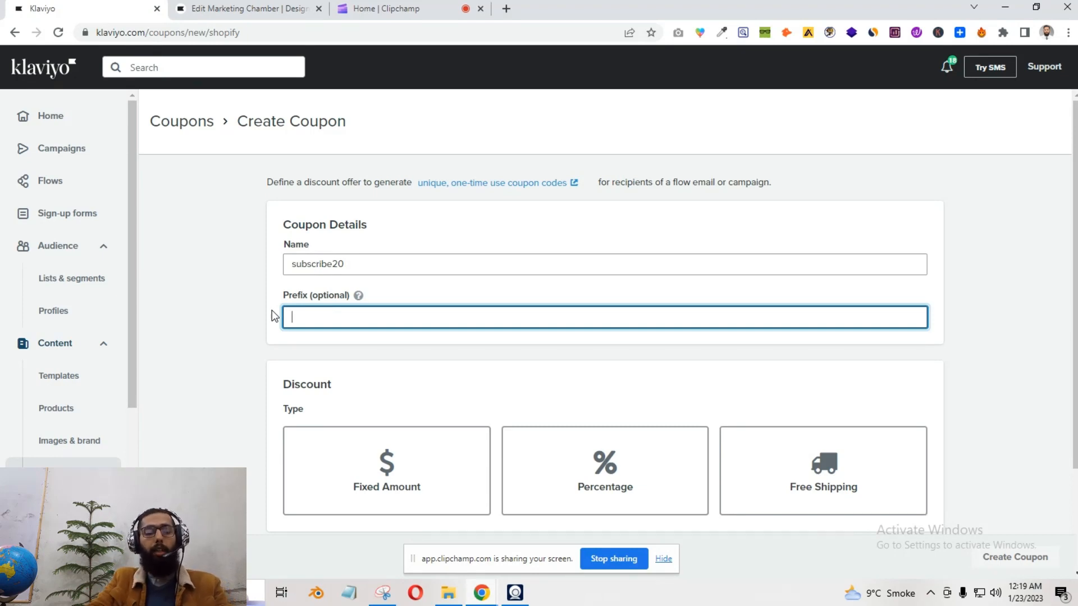
text(ibe)
click(215, 321)
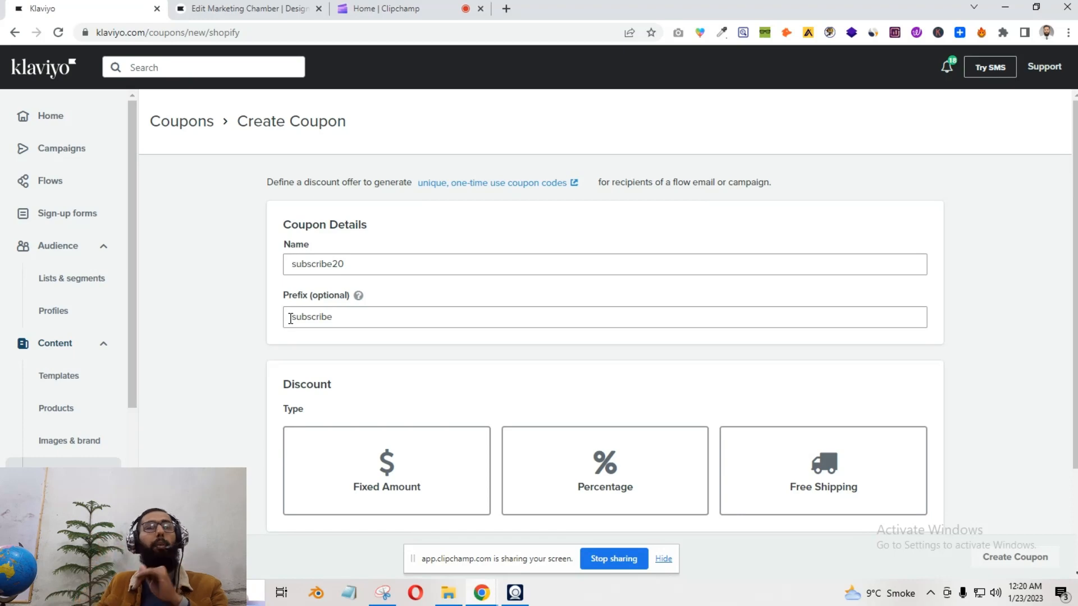
drag(380, 315, 259, 322)
click(256, 324)
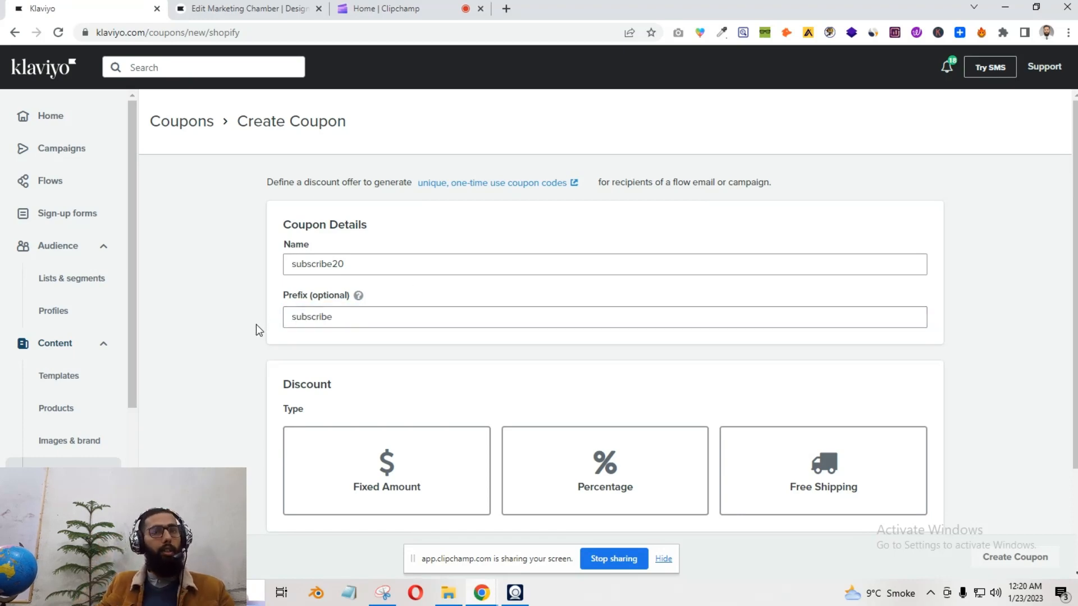
Choose Percentage as the coupon's discount type and set it to 20 percent off.
scroll(517, 362, down, 1)
scroll(518, 362, down, 1)
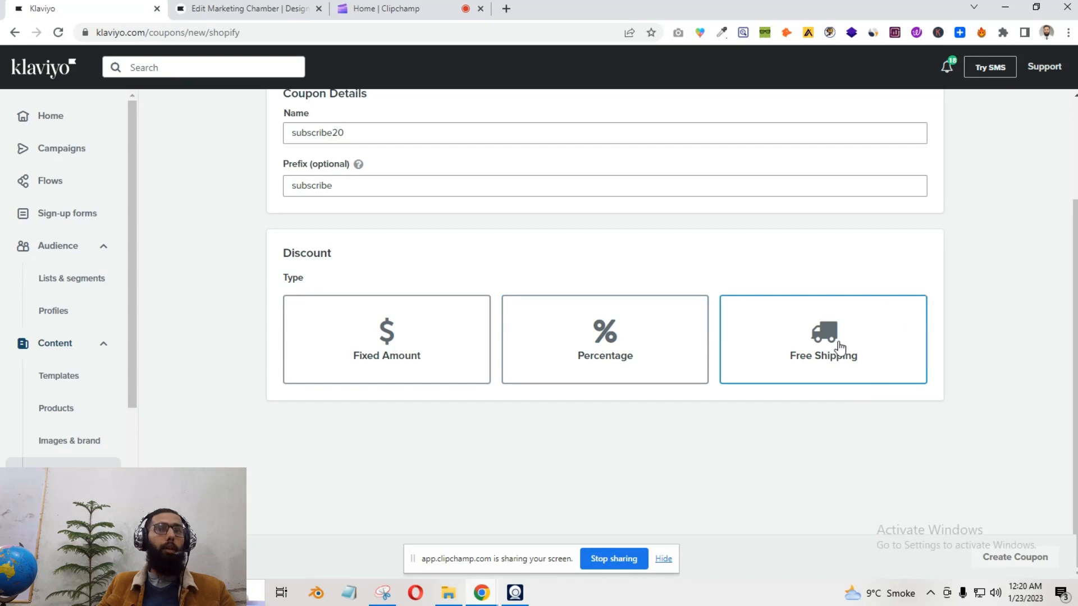
click(666, 330)
click(309, 414)
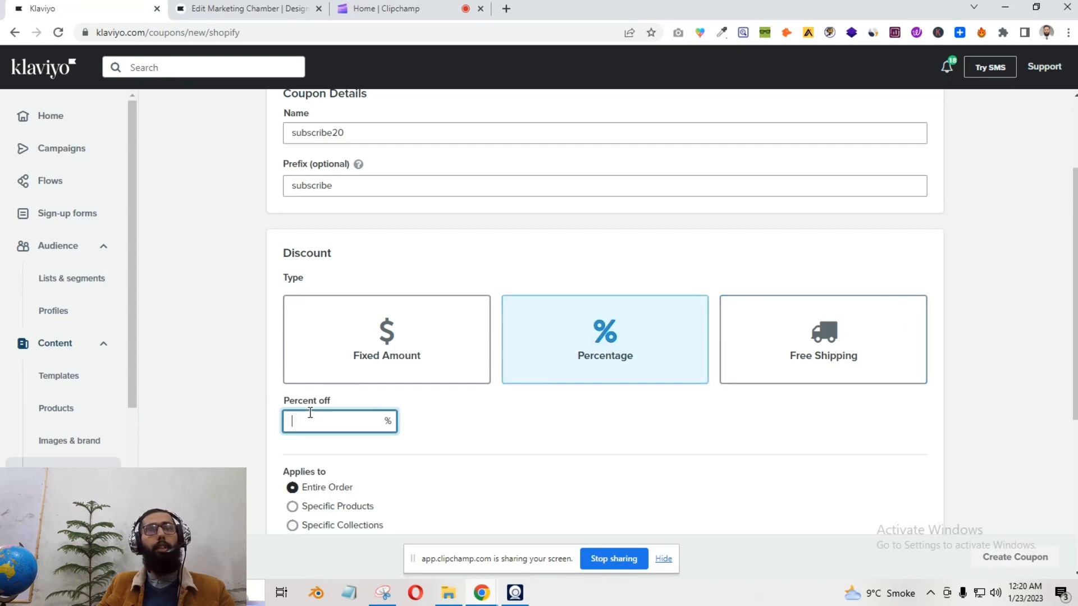
text(20)
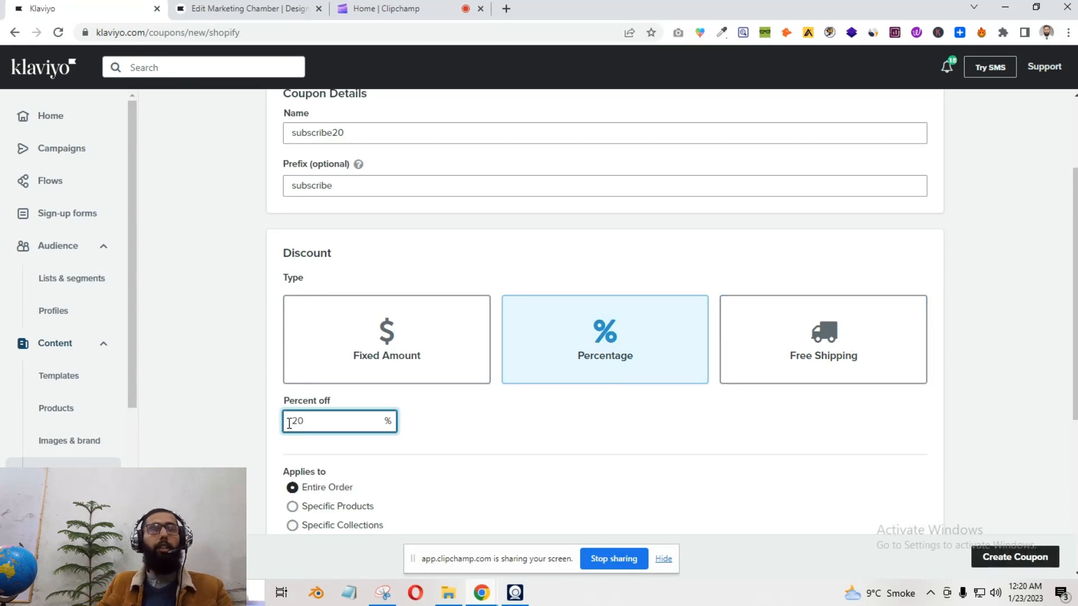
scroll(275, 426, down, 3)
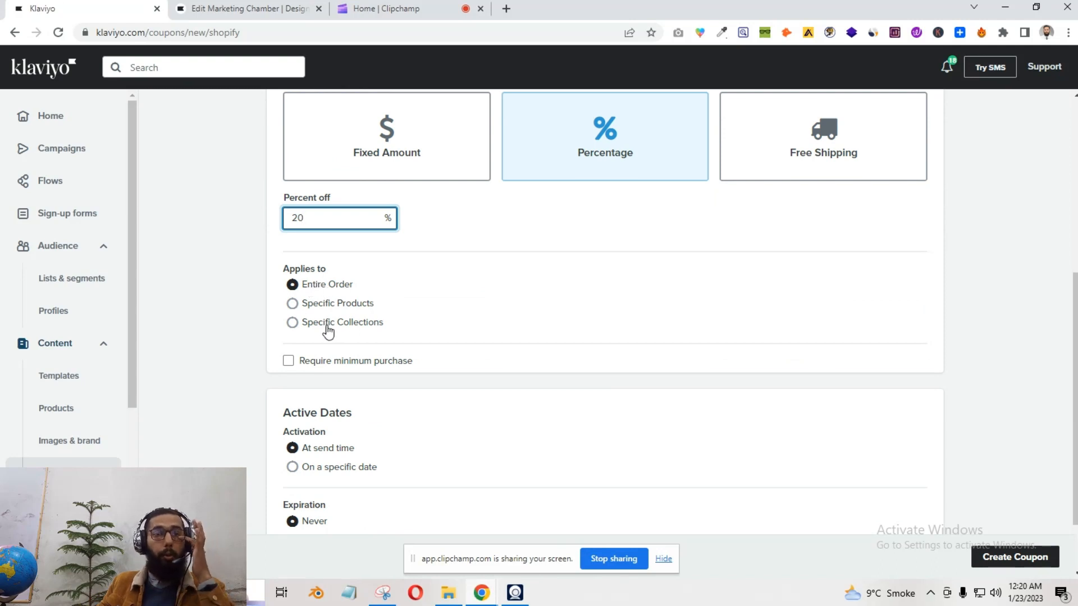
click(316, 303)
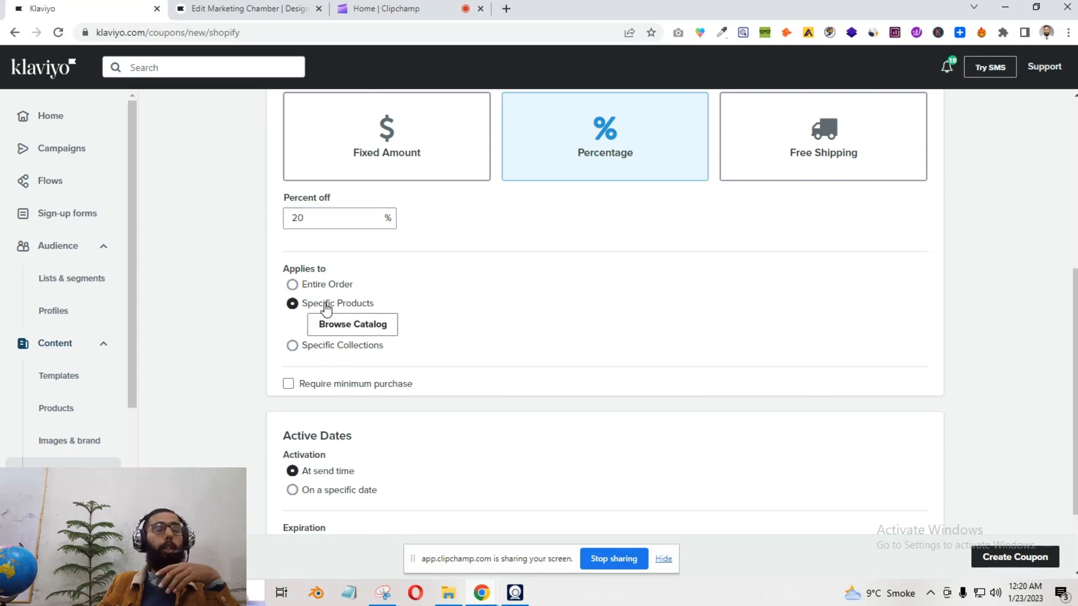
click(314, 347)
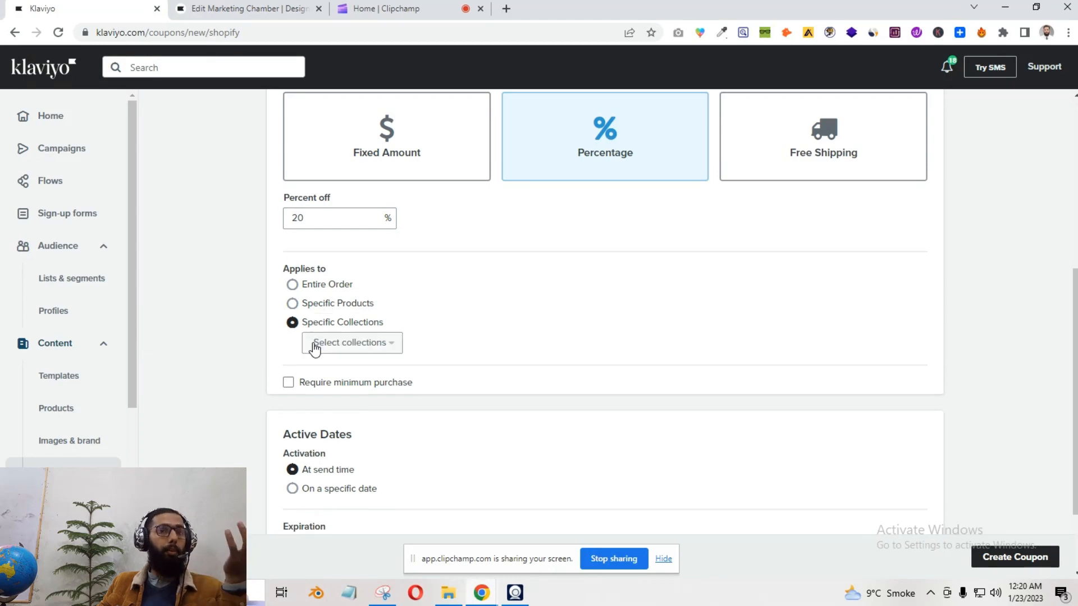
click(328, 285)
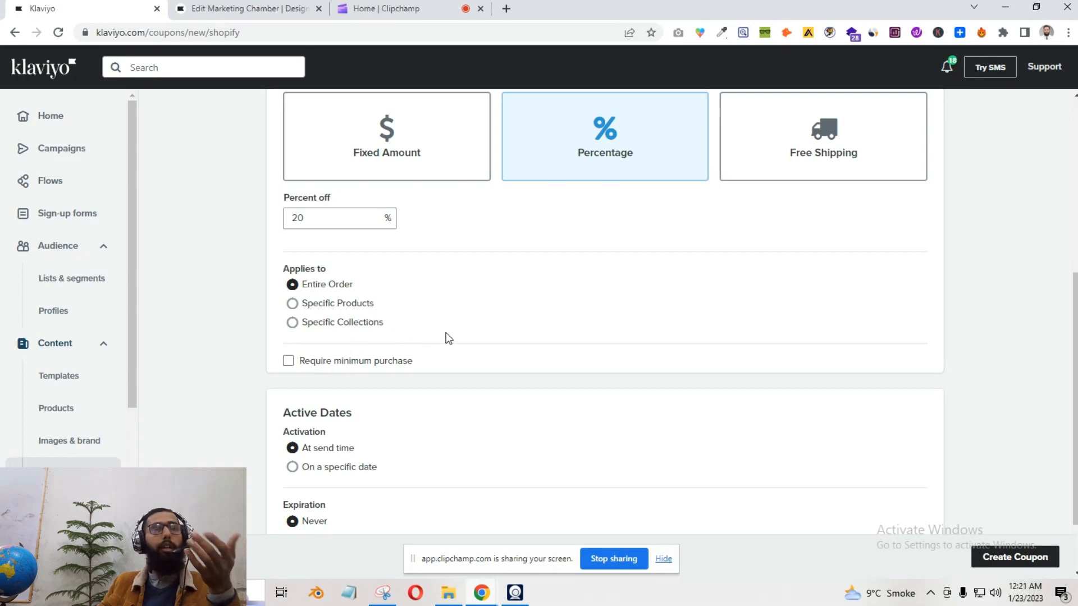
Require a minimum purchase of $100 for the coupon.
click(332, 362)
click(336, 387)
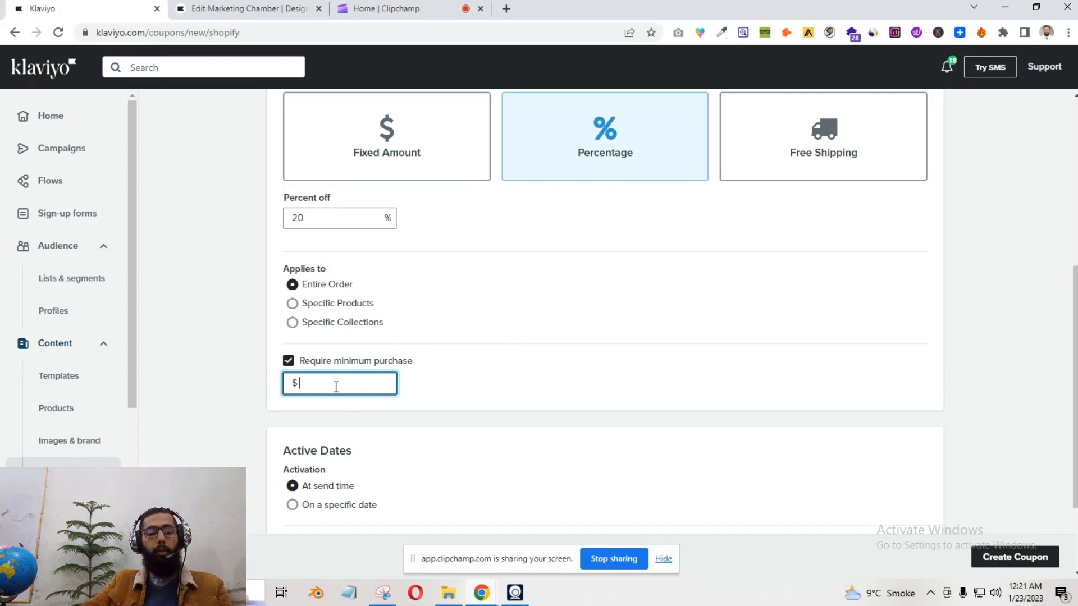
click(226, 366)
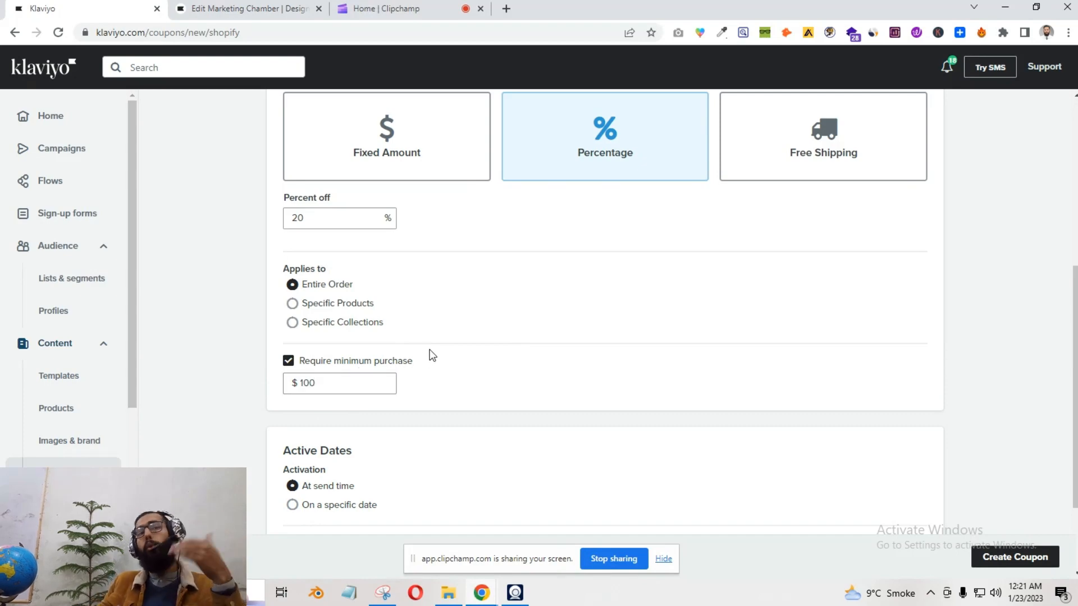
scroll(433, 349, down, 2)
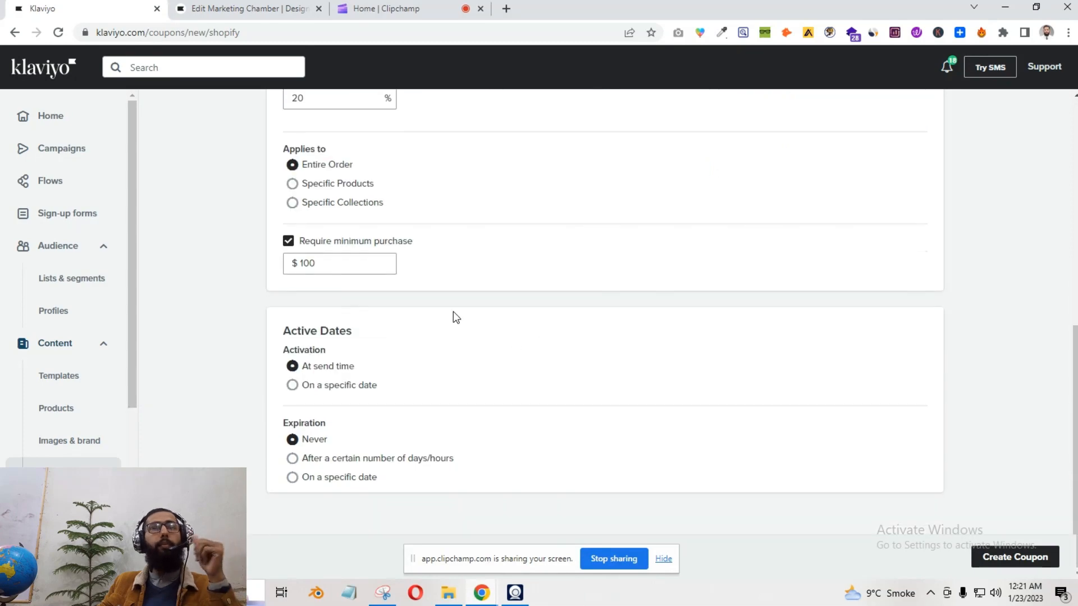
click(290, 244)
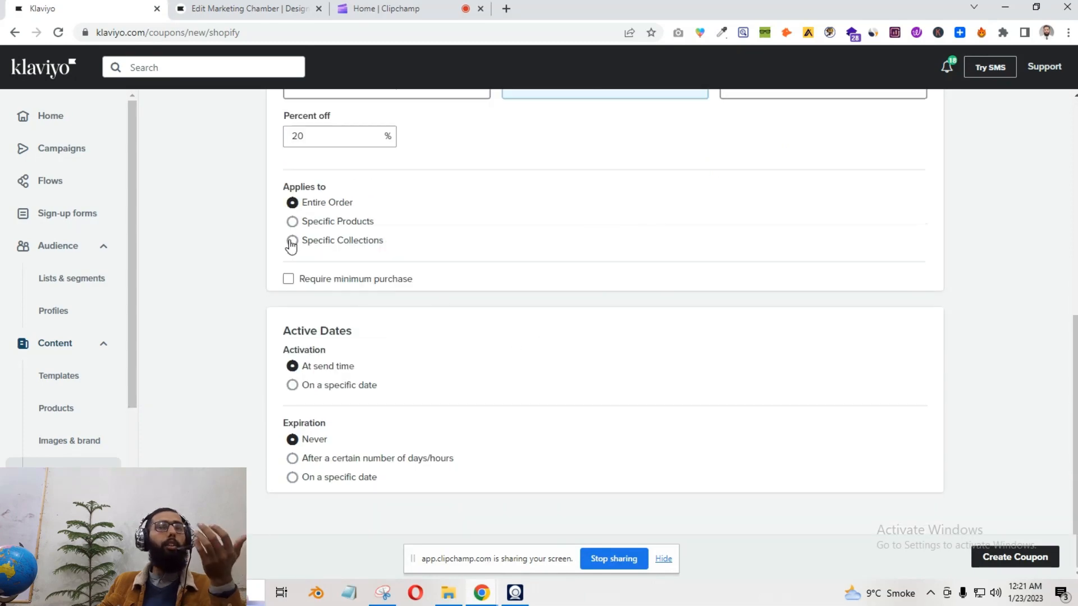
click(290, 279)
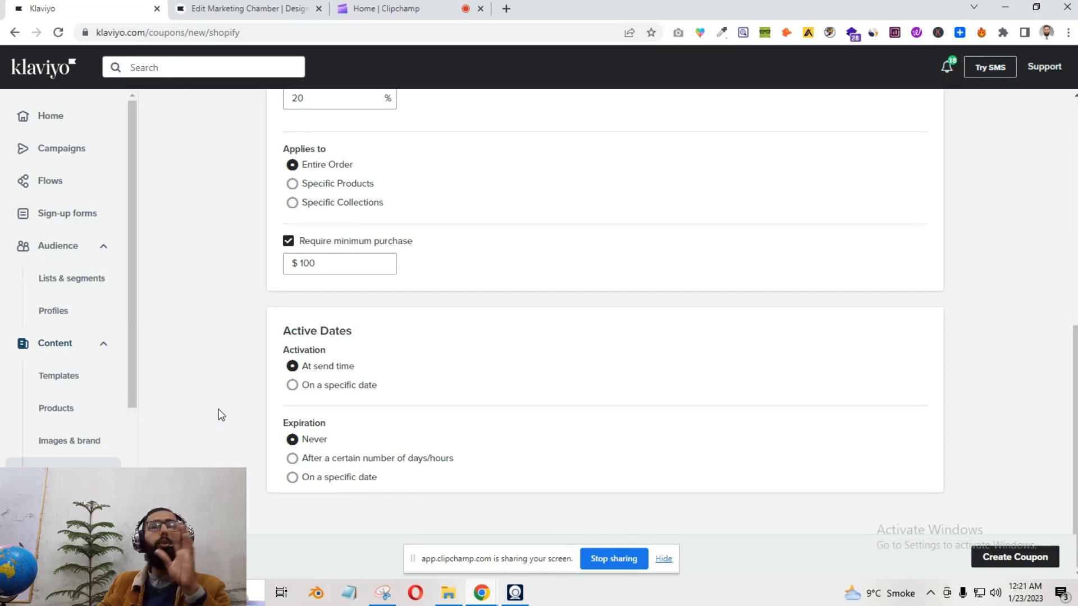
click(325, 477)
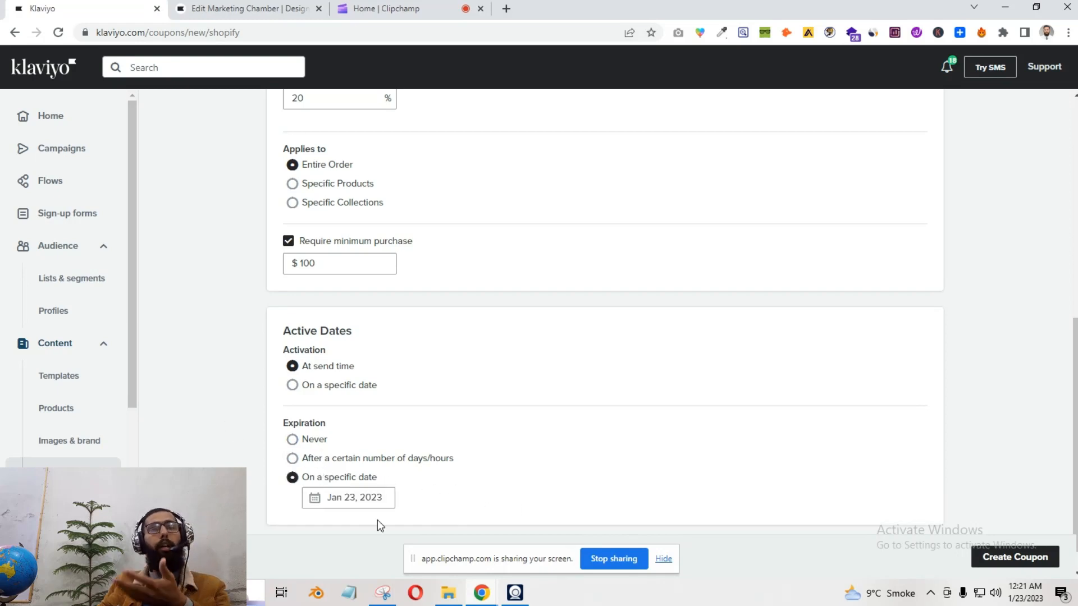
click(350, 496)
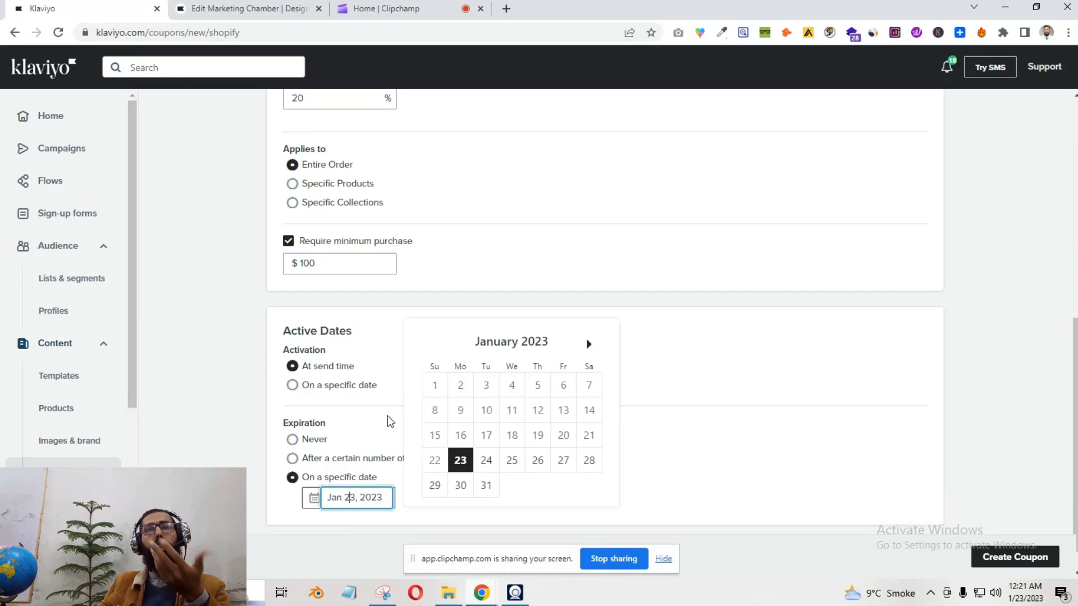
click(223, 395)
click(292, 439)
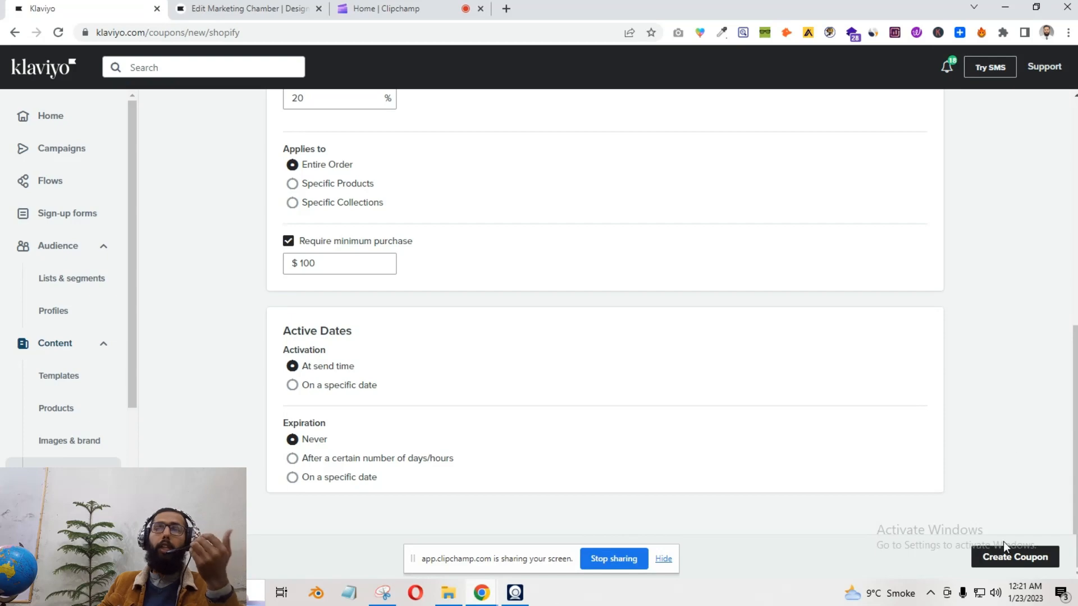
Create the coupon and check for it in the list of Shopify coupons.
click(1007, 556)
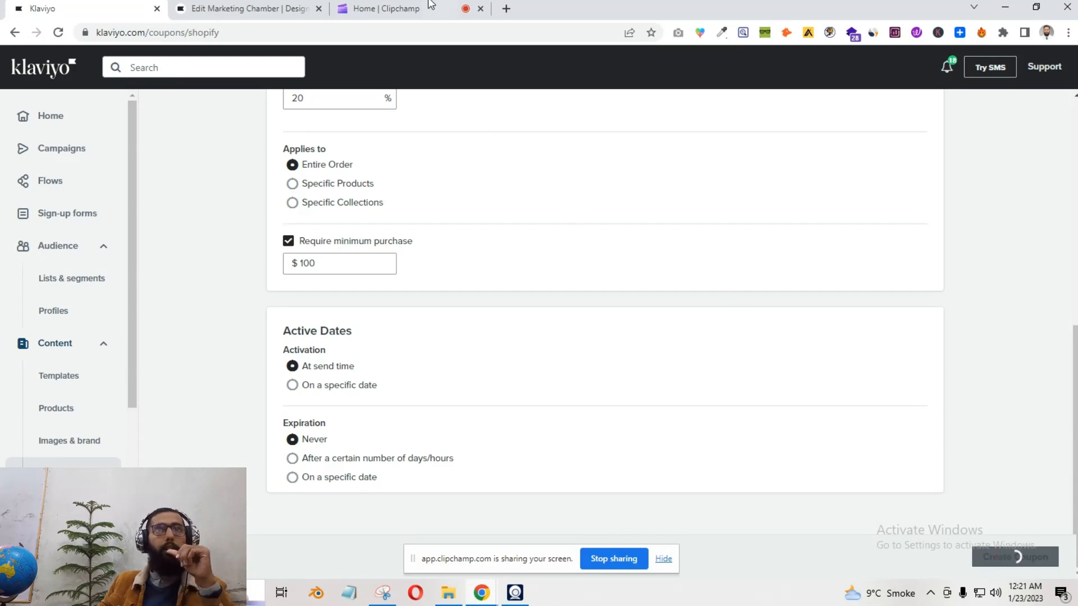
click(430, 4)
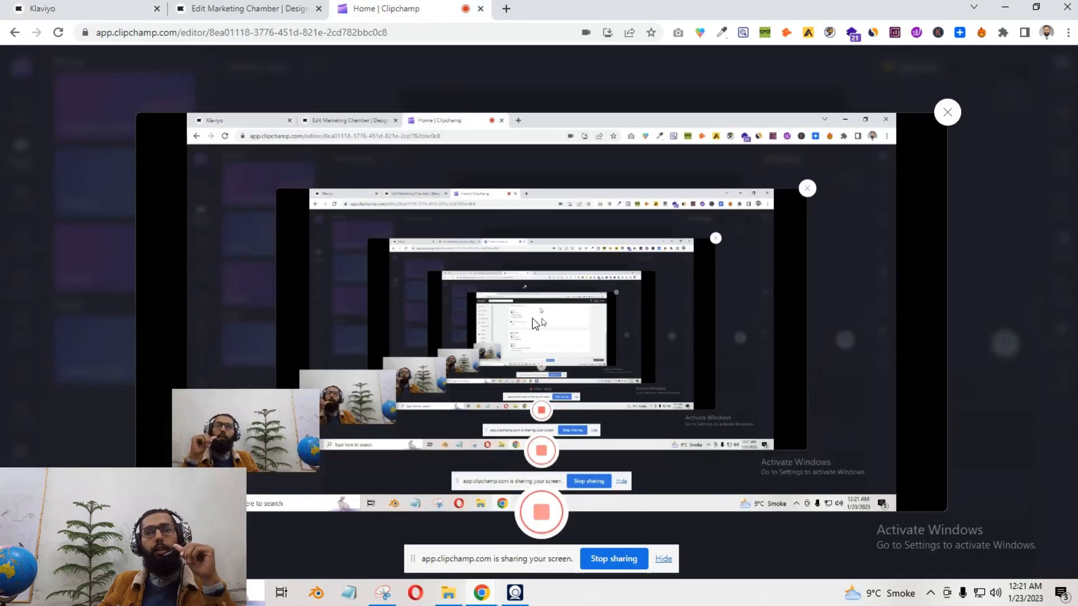
click(101, 9)
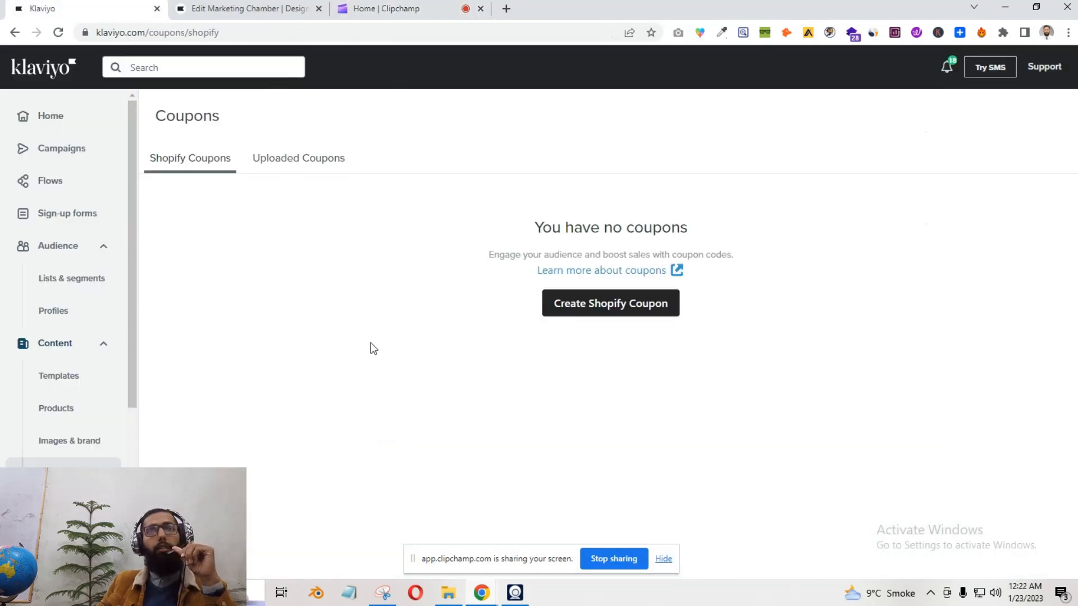
click(277, 158)
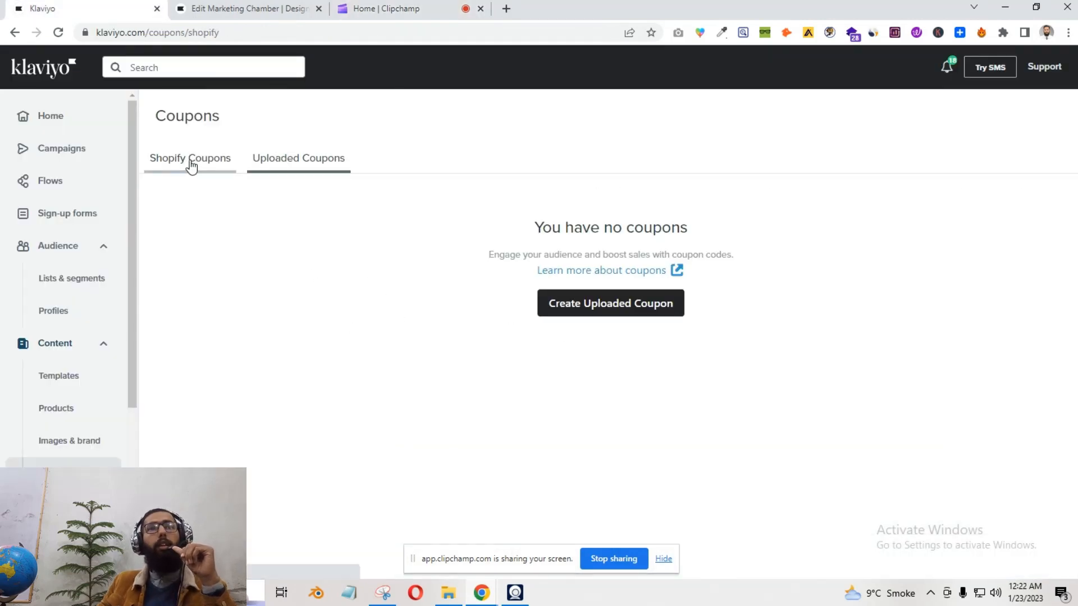
click(192, 163)
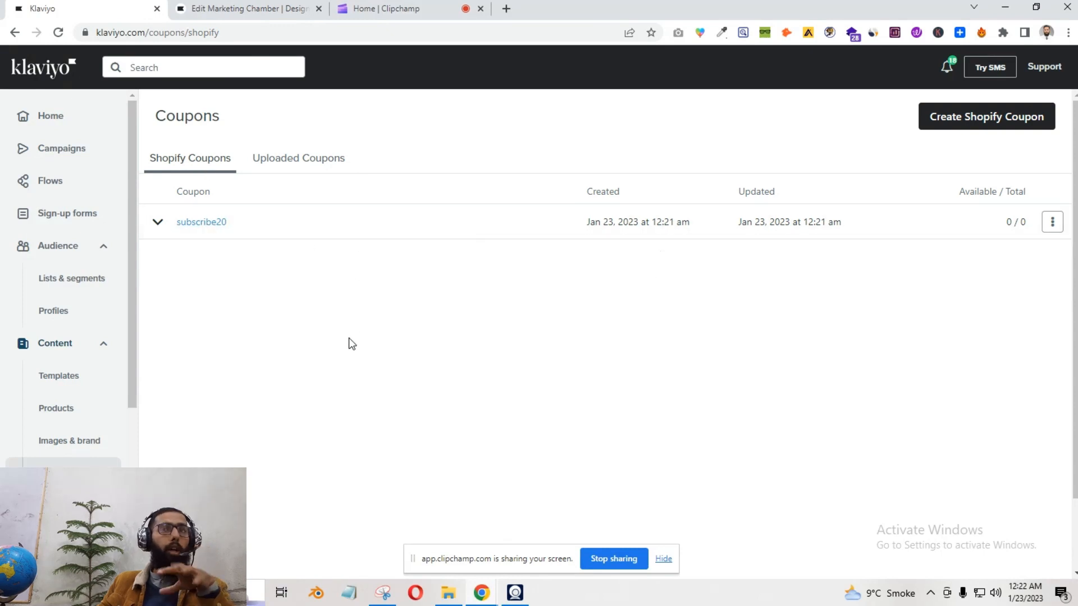
Close the Marketing Chamber email editor and open the Campaigns page of the current Klaviyo account.
click(251, 7)
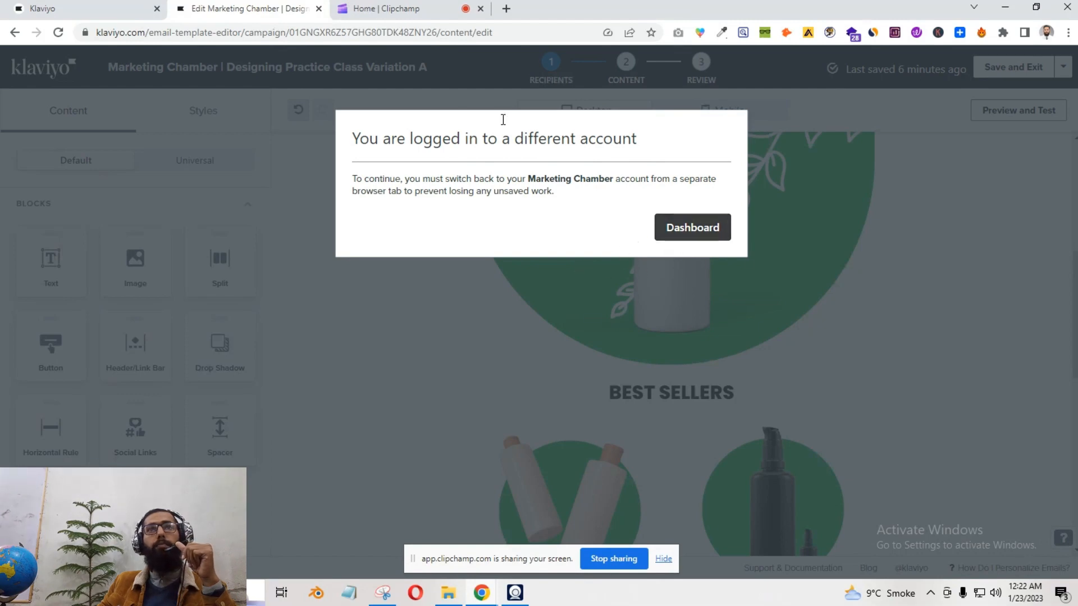
click(318, 8)
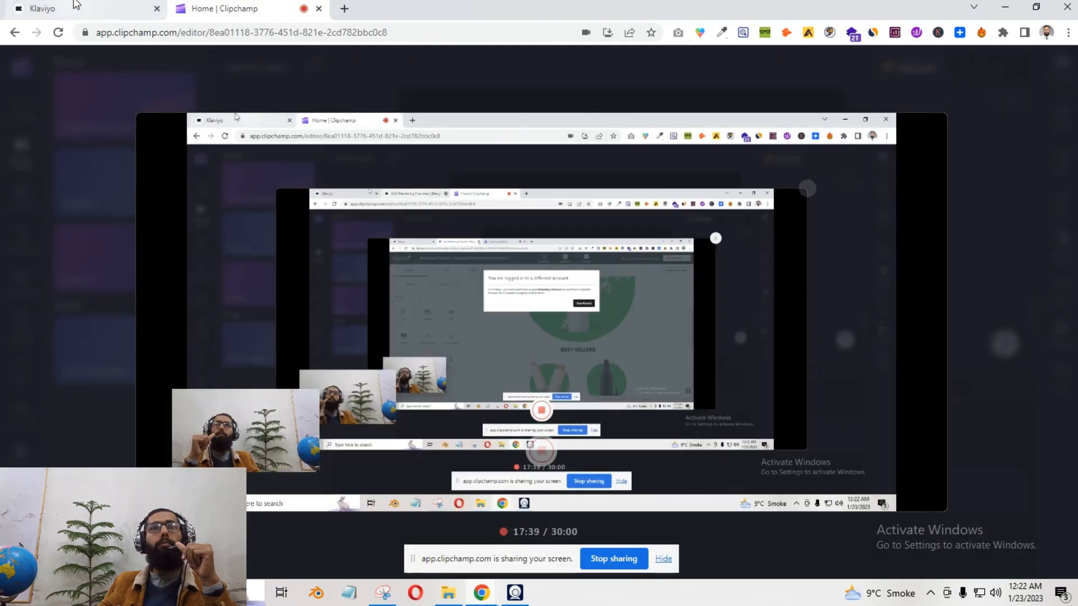
click(75, 5)
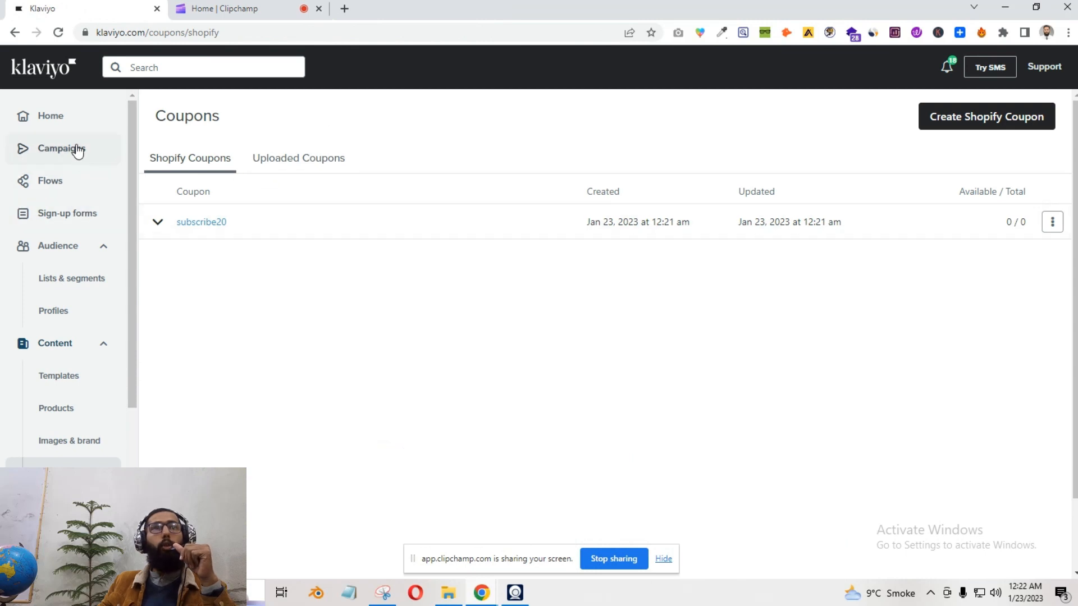
click(75, 149)
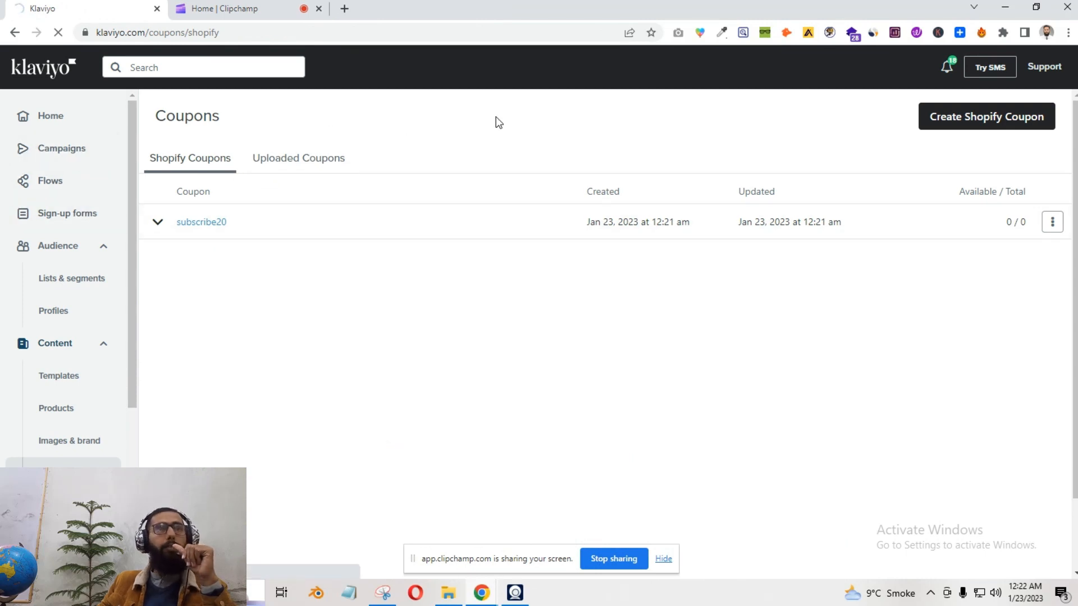
Search Google in a new browser tab for "dynamic coupon klaviyo".
click(344, 7)
text(go)
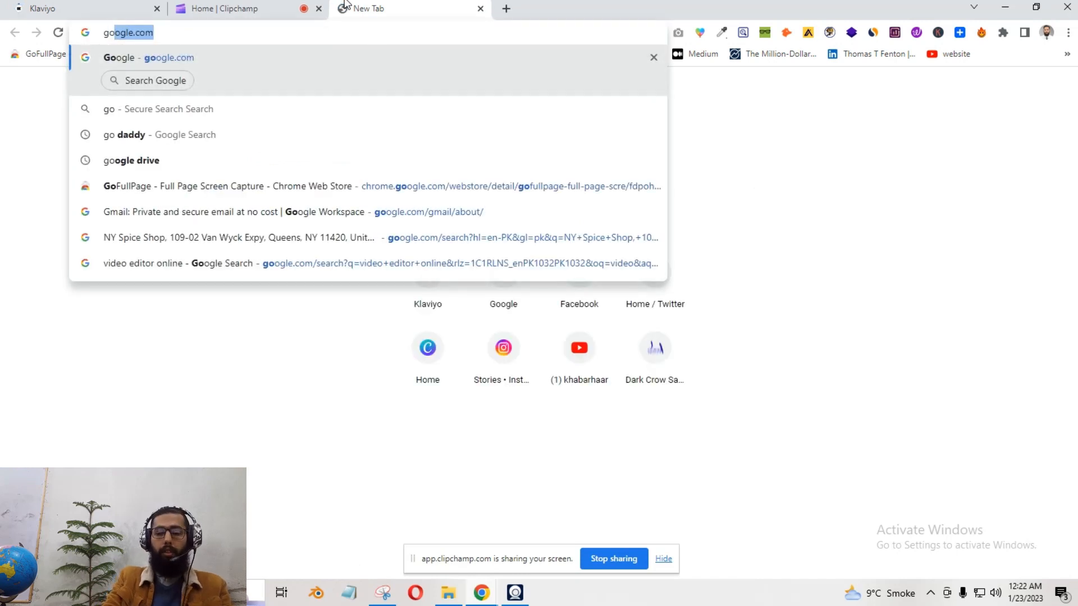
key(Return)
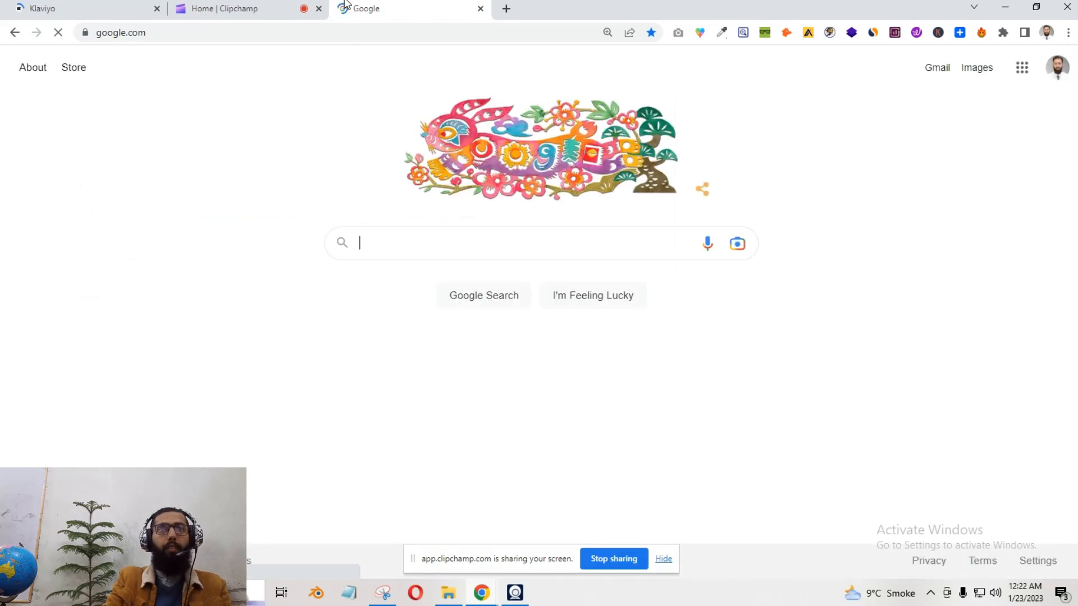
text(dyna)
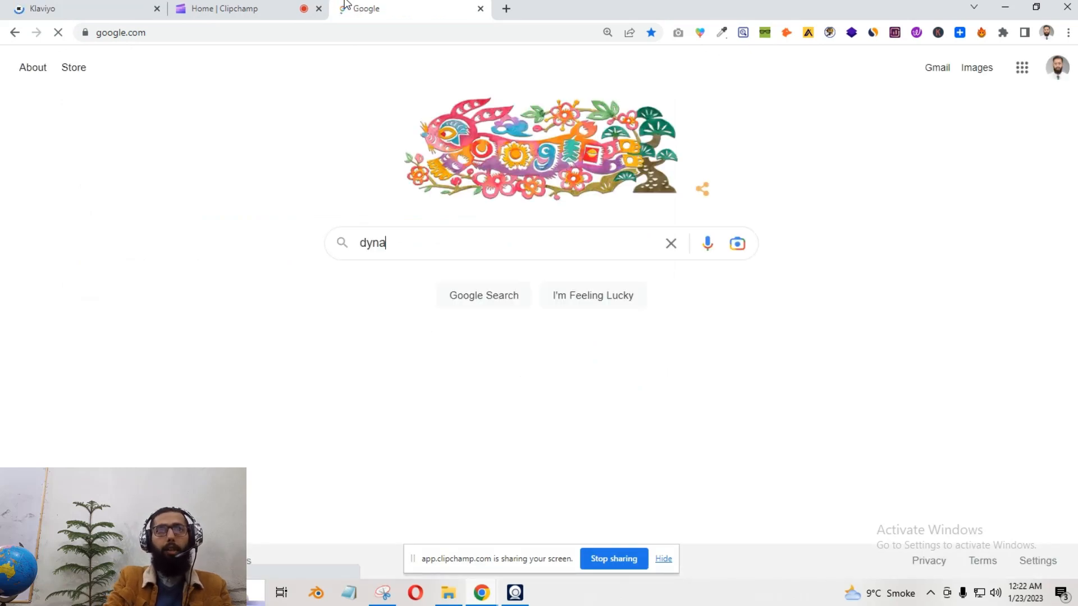
text(mic cou)
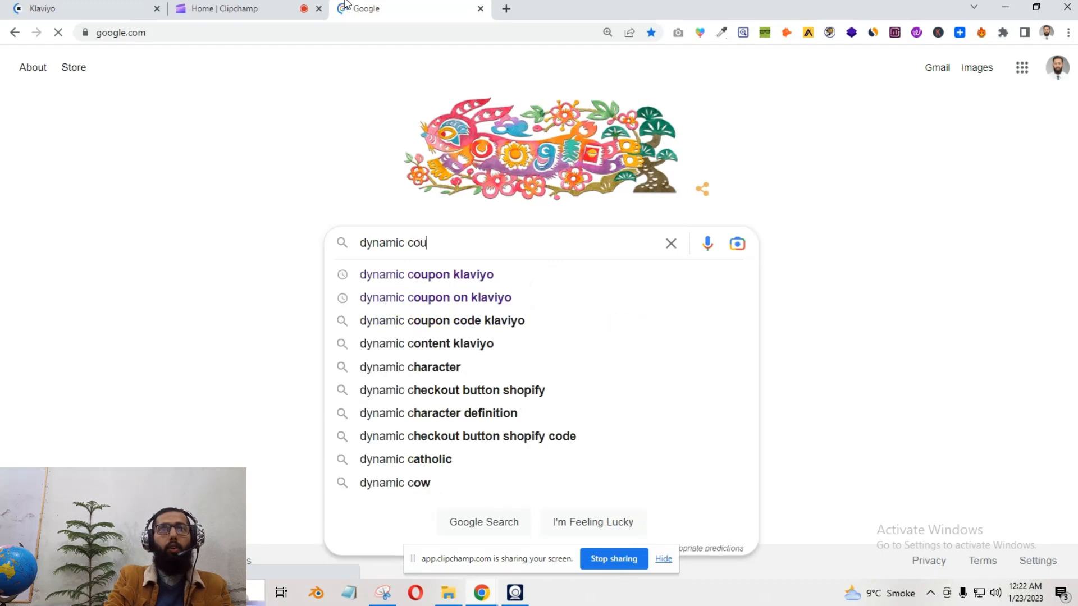
key(Down)
key(Return)
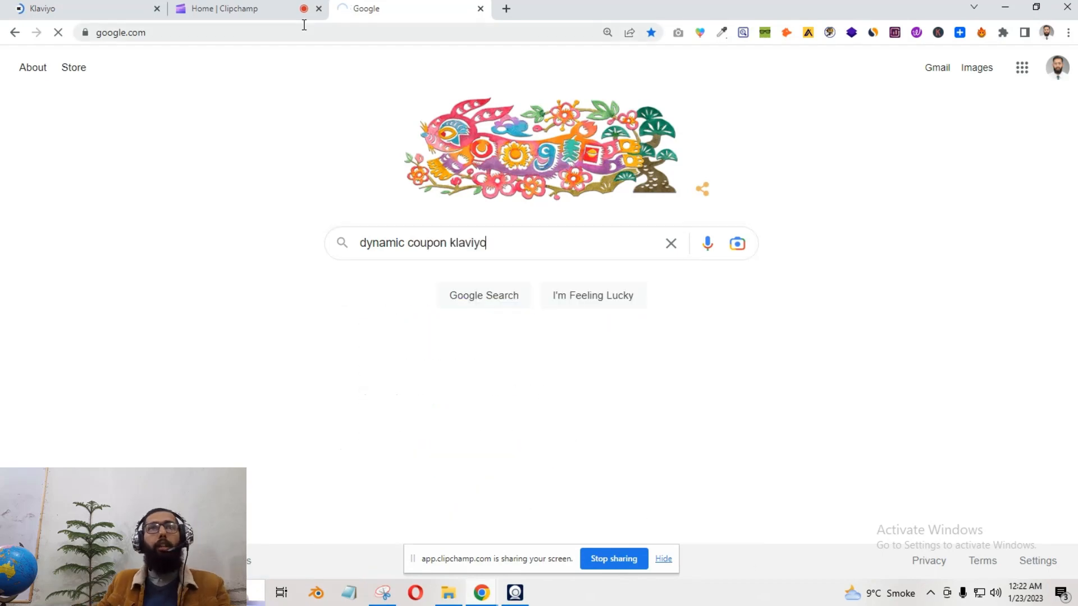
Open the help article "Getting started with coupon codes in Klaviyo" and return to the Klaviyo Campaigns page.
click(94, 5)
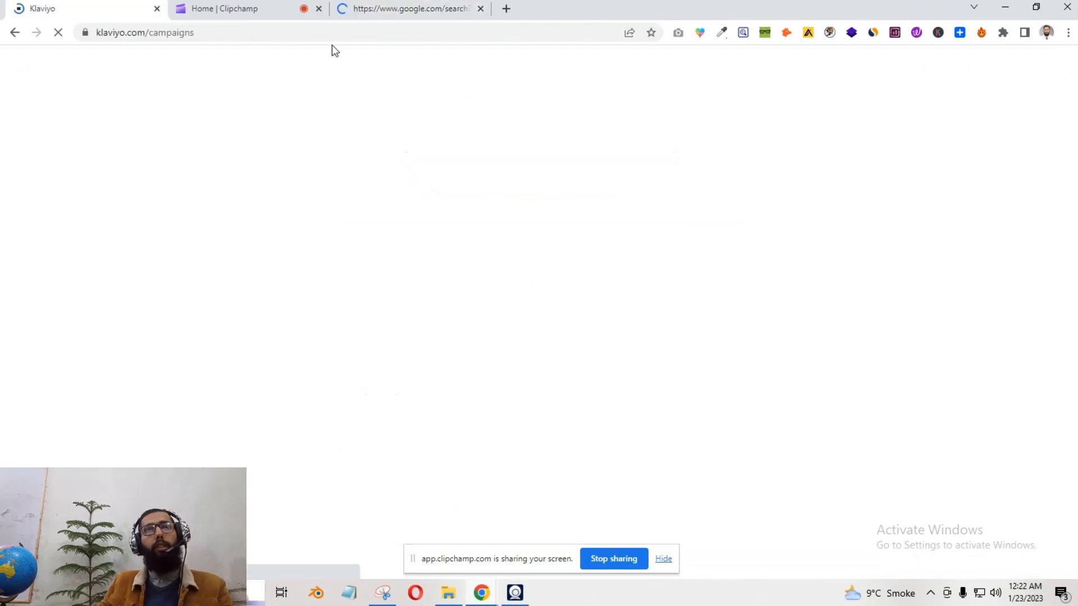
click(412, 9)
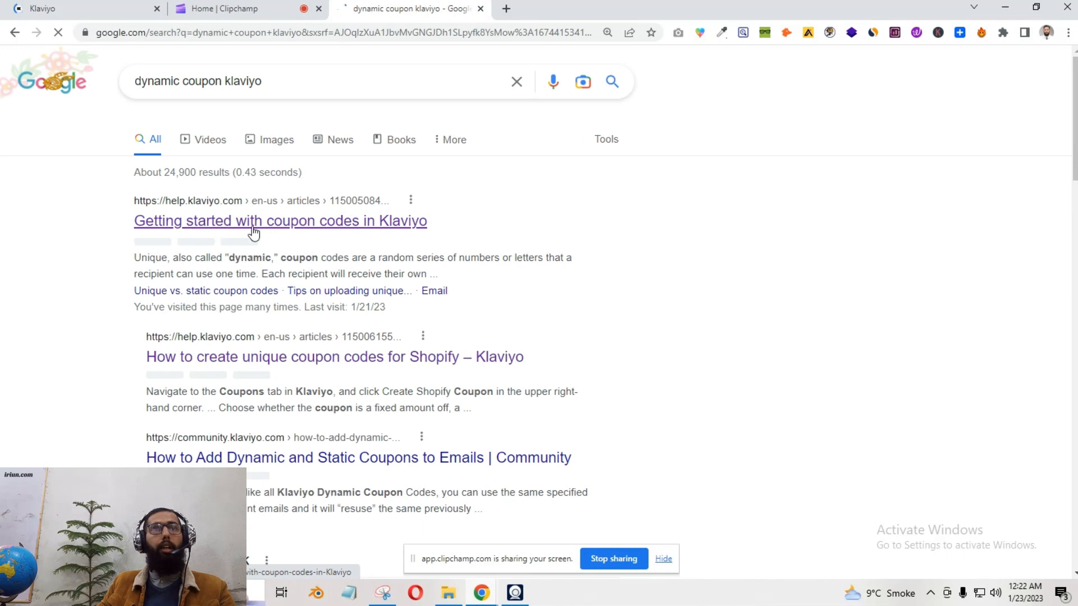
click(306, 220)
click(138, 4)
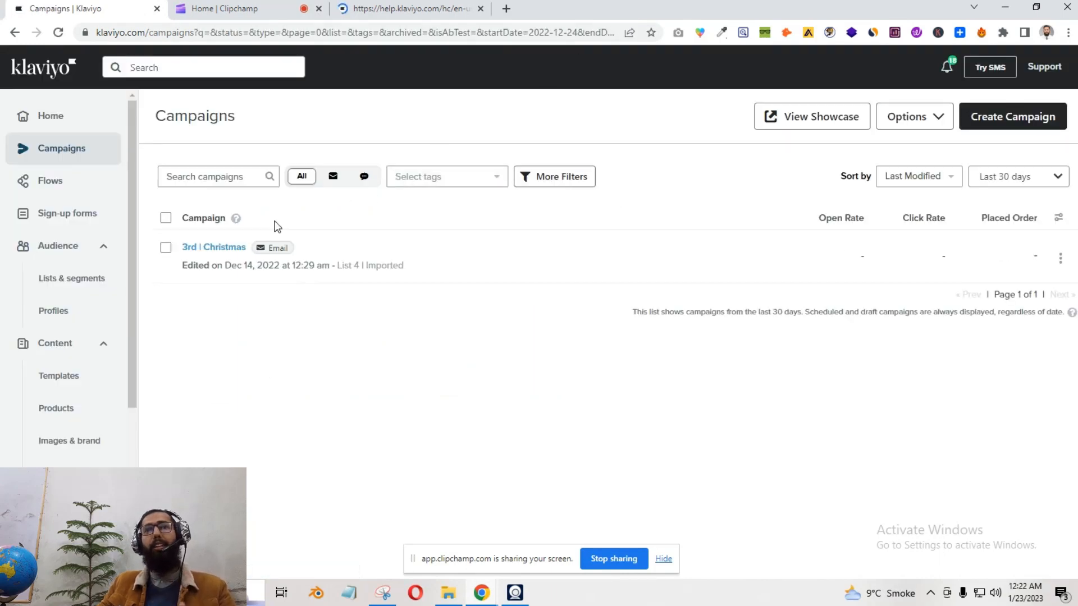
Open the "3rd | Christmas" campaign for editing and continue from its recipients to the email content.
click(213, 247)
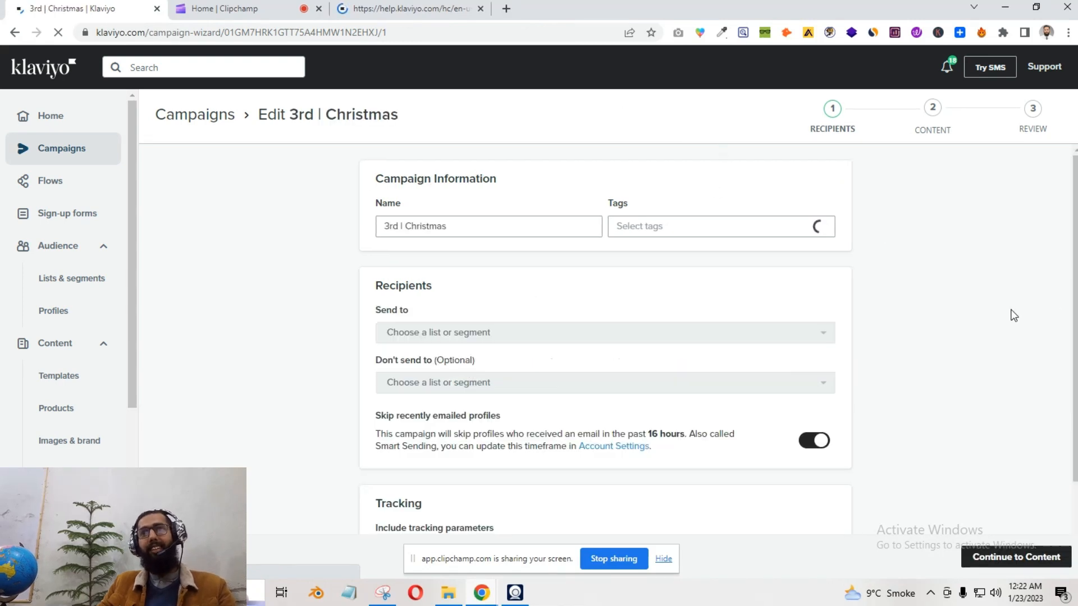
scroll(1014, 315, down, 2)
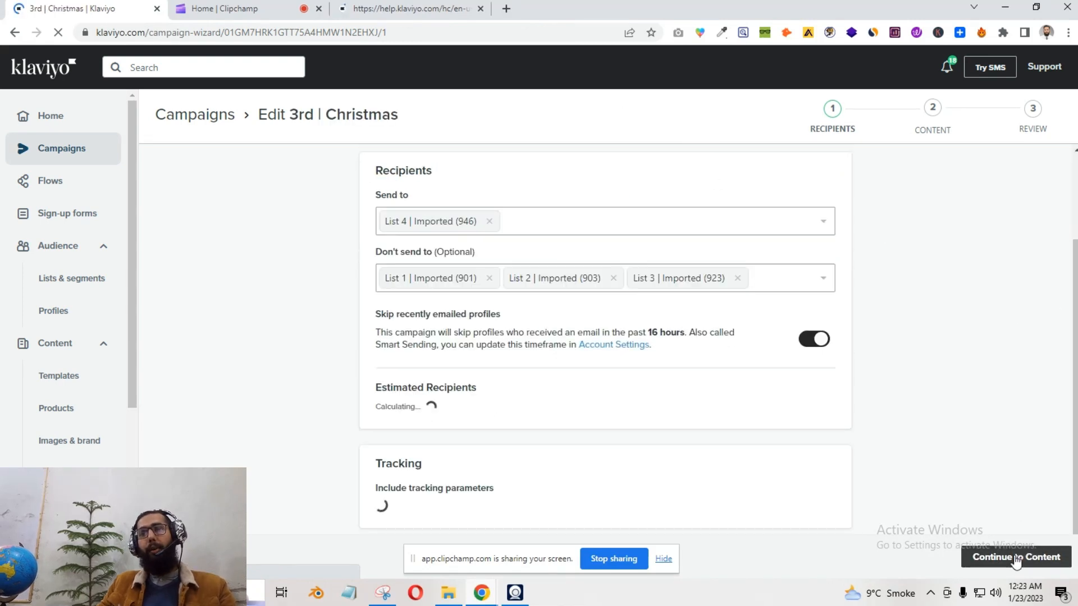
Copy the {% coupon_code 'CouponName' %} snippet from the "Use uploaded coupons in a message" section of the coupon help article.
click(441, 9)
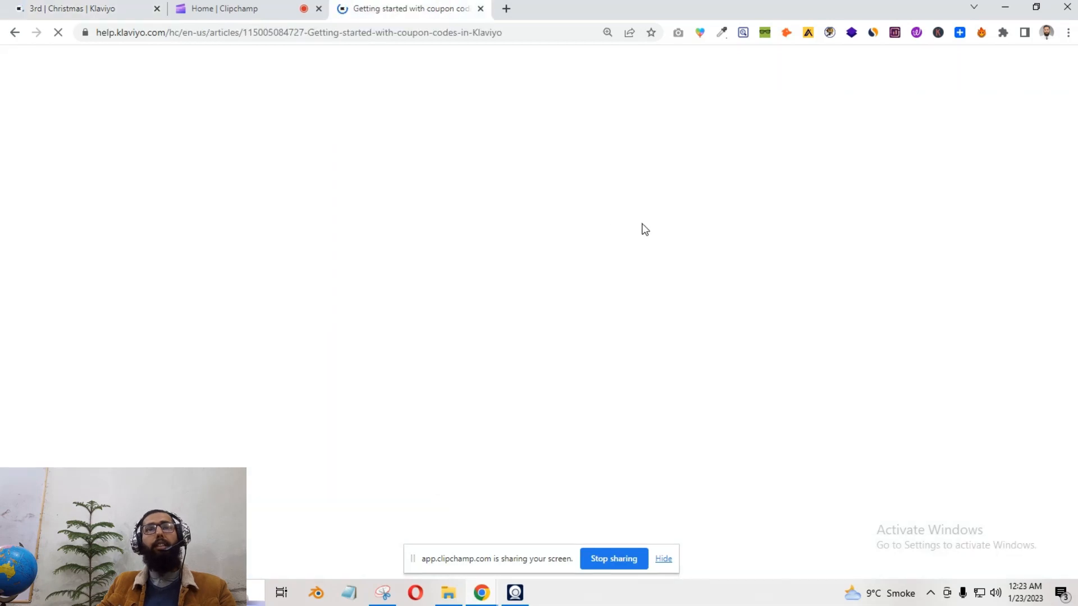
scroll(617, 262, down, 3)
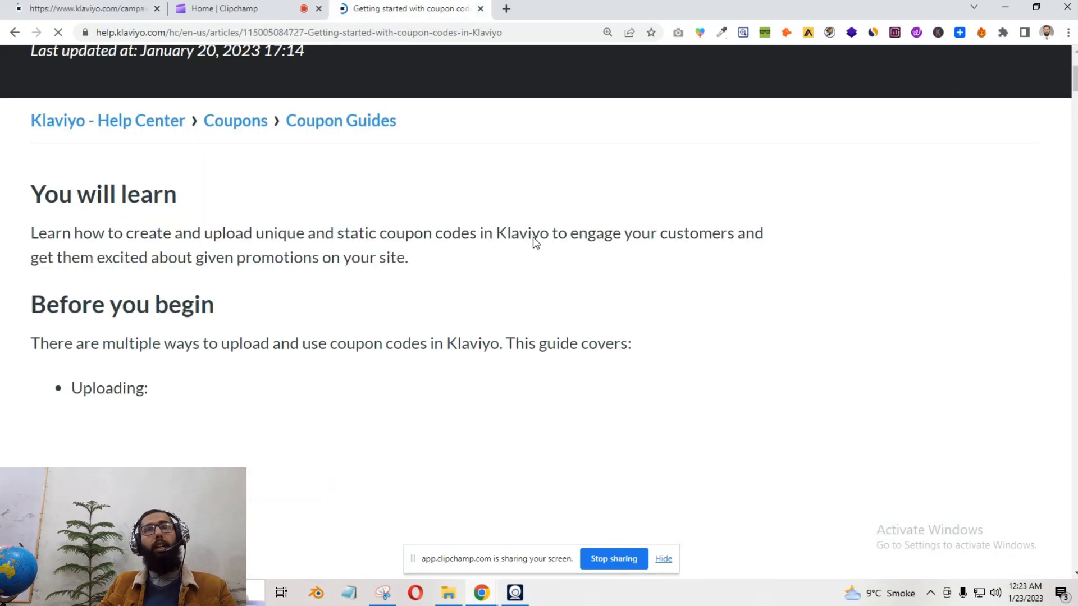
scroll(534, 235, down, 10)
scroll(534, 234, down, 15)
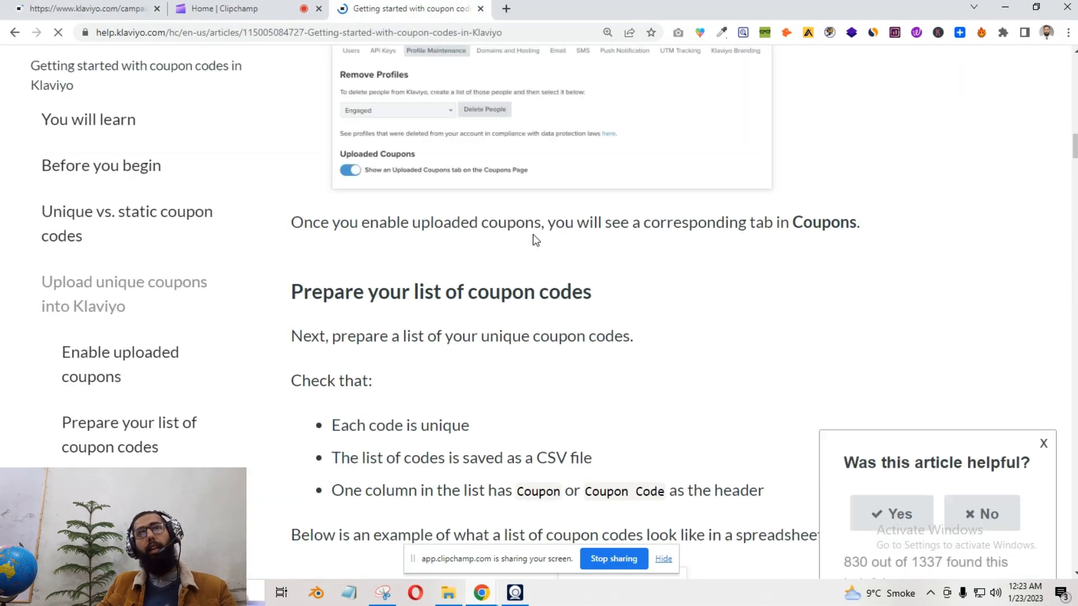
scroll(538, 221, down, 20)
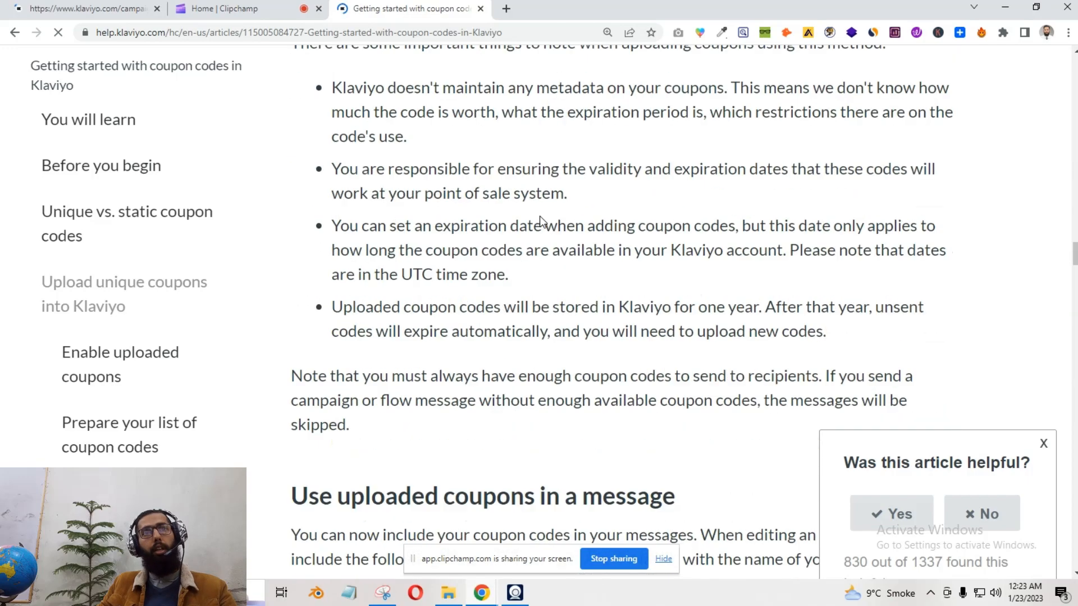
scroll(541, 220, down, 6)
drag(287, 159, 677, 160)
drag(590, 275, 292, 275)
key(ctrl+c)
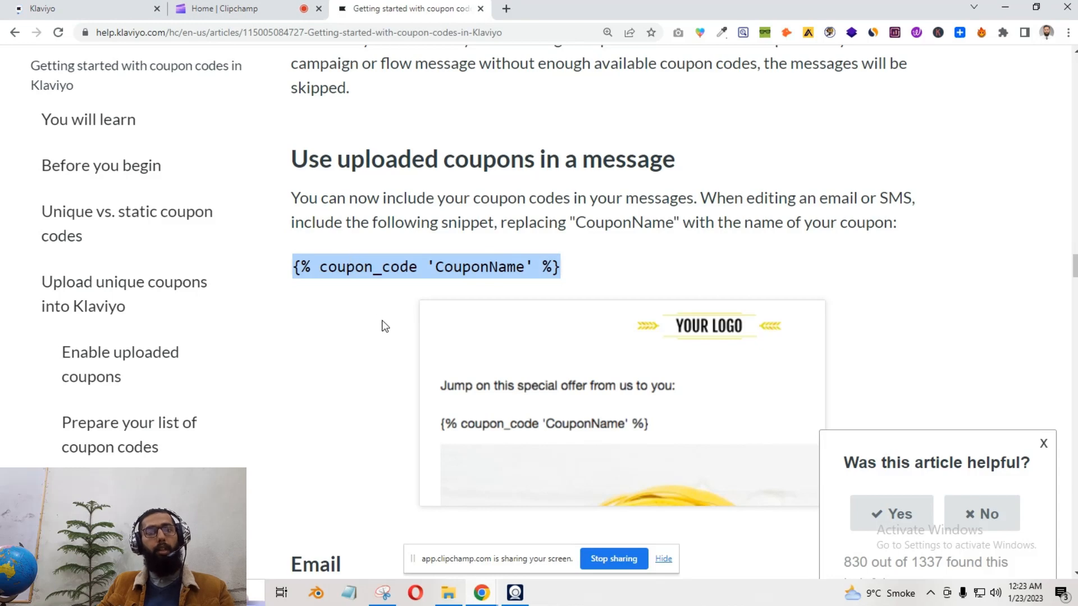
Paste the snippet into a new browser tab's address field, replace CouponName with subscribe20, and select the whole snippet.
click(507, 8)
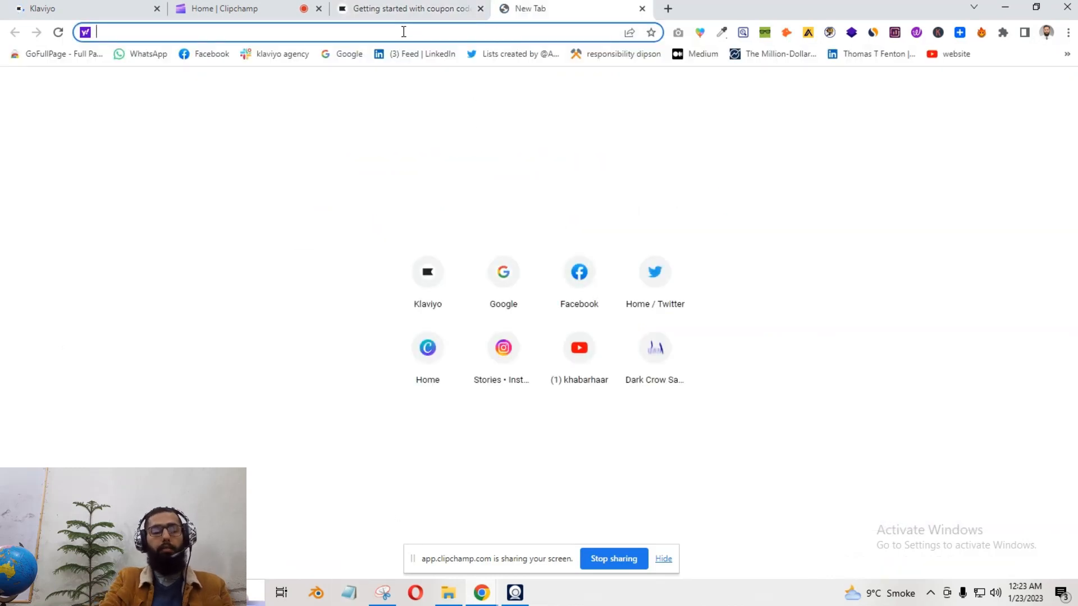
key(ctrl+v)
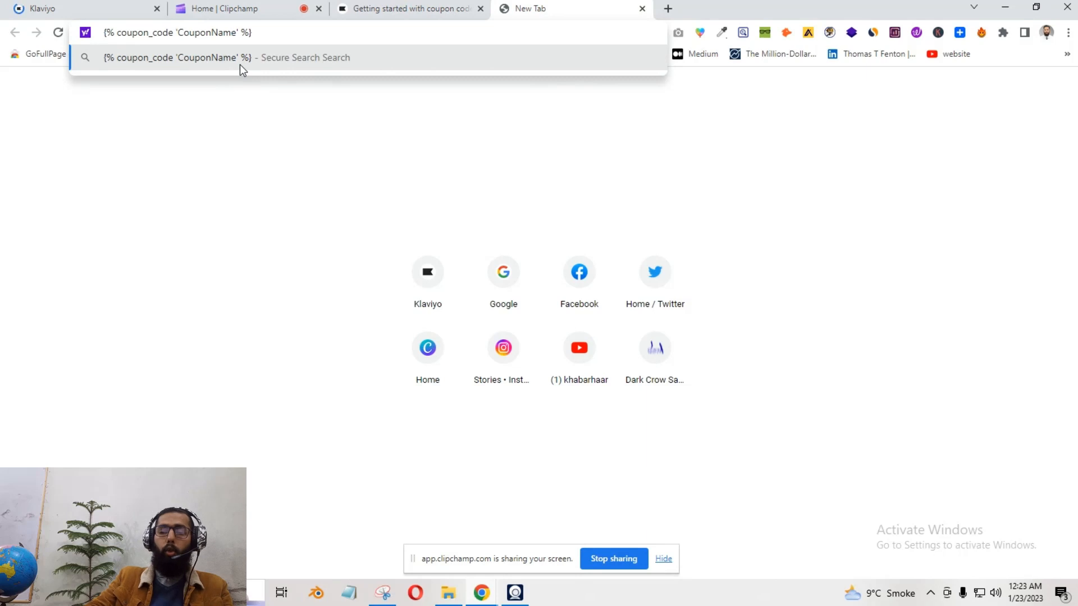
key(BackSpace)
key(BackSpace)
key(BackSpace)
key(BackSpace)
key(BackSpace)
key(BackSpace)
key(BackSpace)
key(BackSpace)
key(BackSpace)
key(BackSpace)
text(subscribe)
text(20)
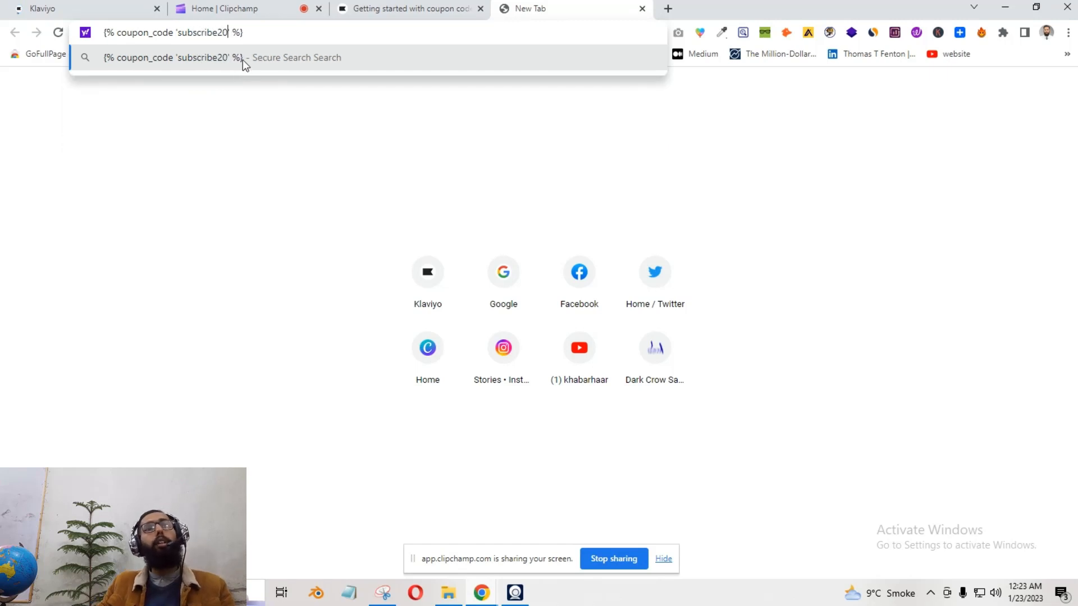
drag(261, 32, 97, 39)
Return to the Christmas campaign email and insert a text block between the red banner image and the greeting.
click(73, 7)
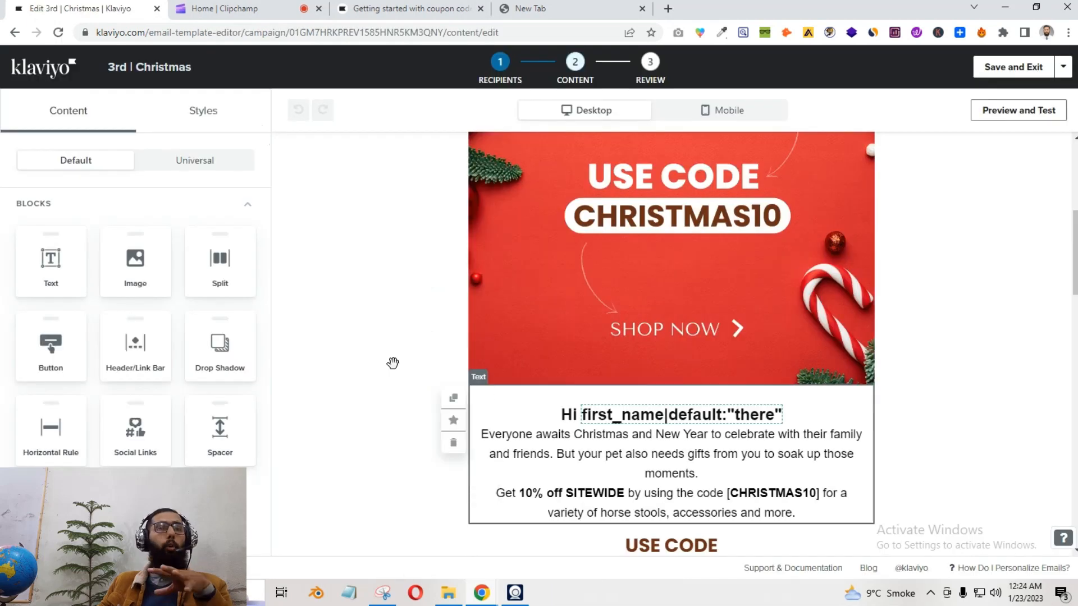
drag(54, 277, 524, 386)
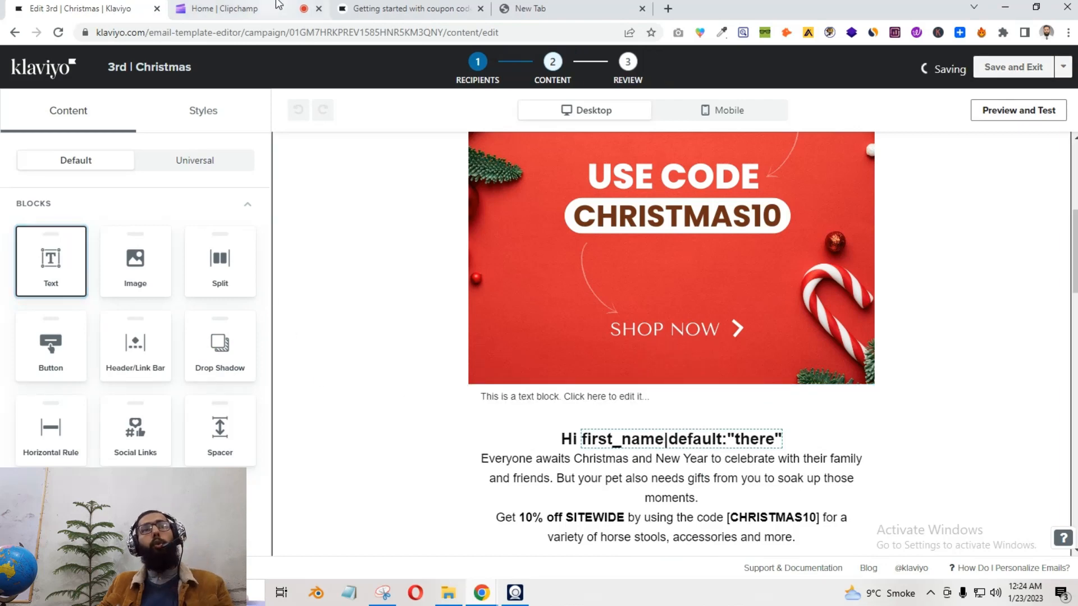
Copy the adapted snippet and replace the new text block's placeholder with "Use code : {% coupon_code 'subscribe20' %}".
click(587, 5)
key(ctrl+c)
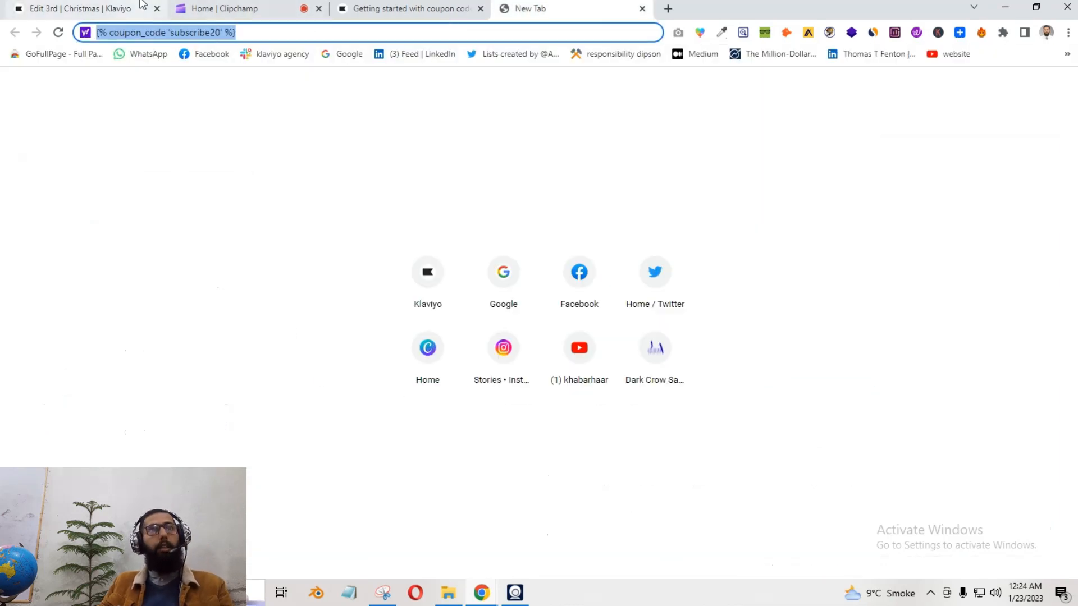
click(73, 10)
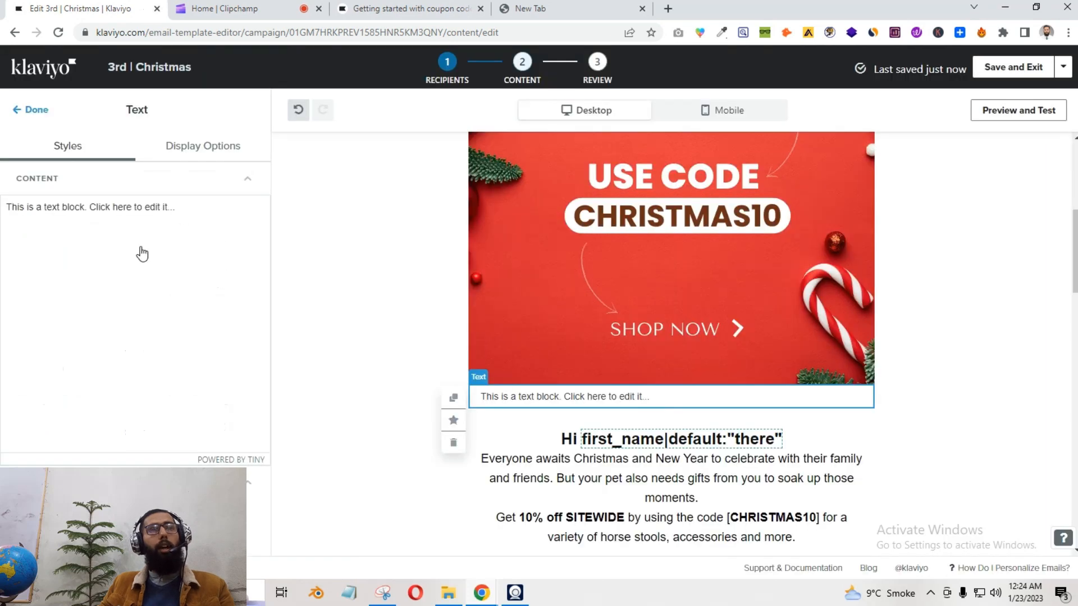
click(150, 275)
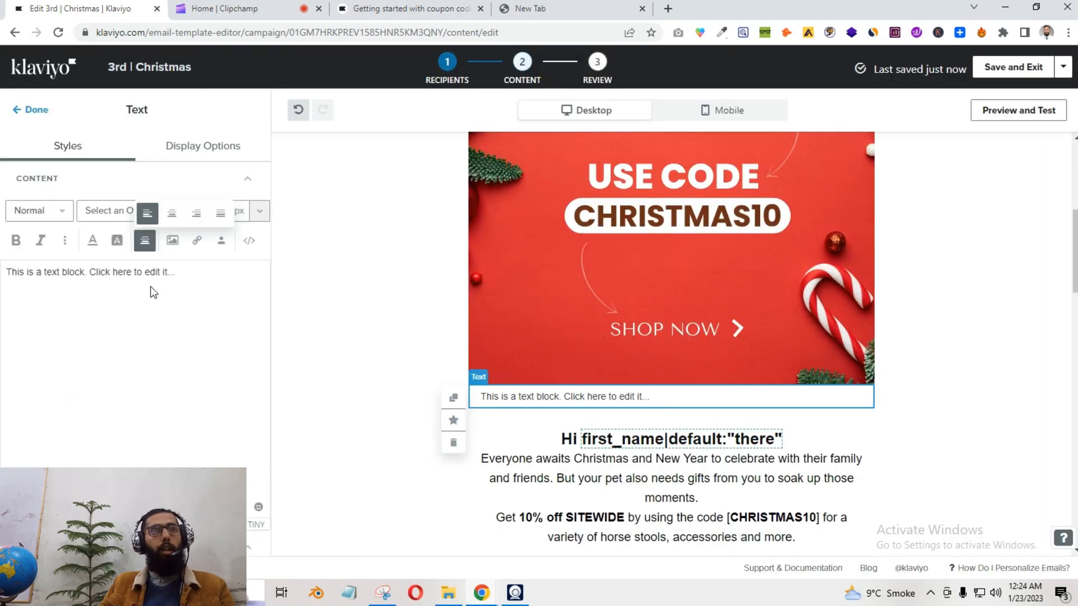
click(151, 287)
key(ctrl+a)
key(BackSpace)
text(U)
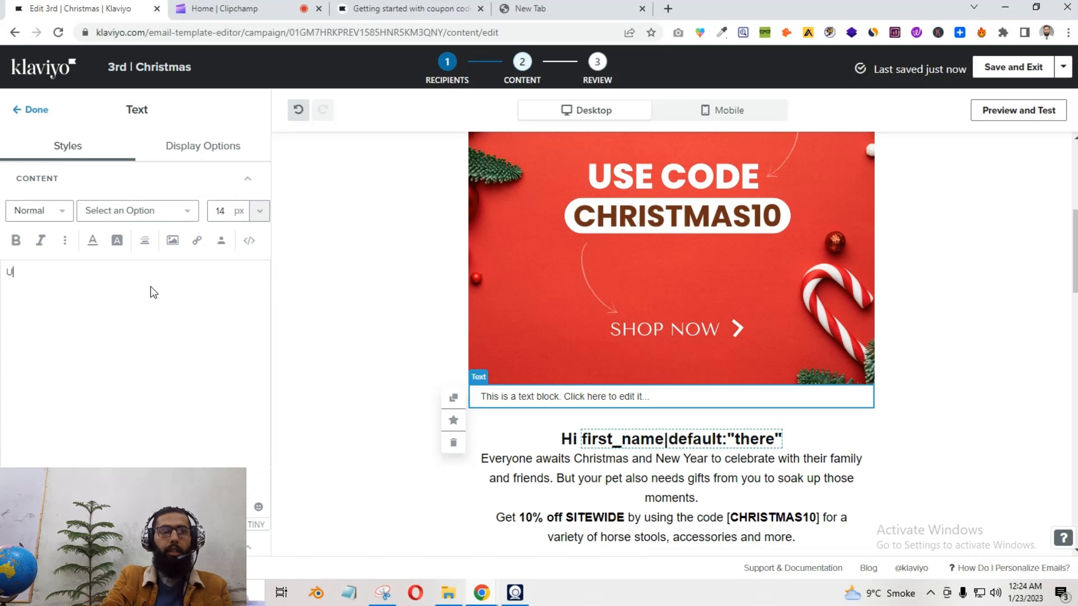
text(se co)
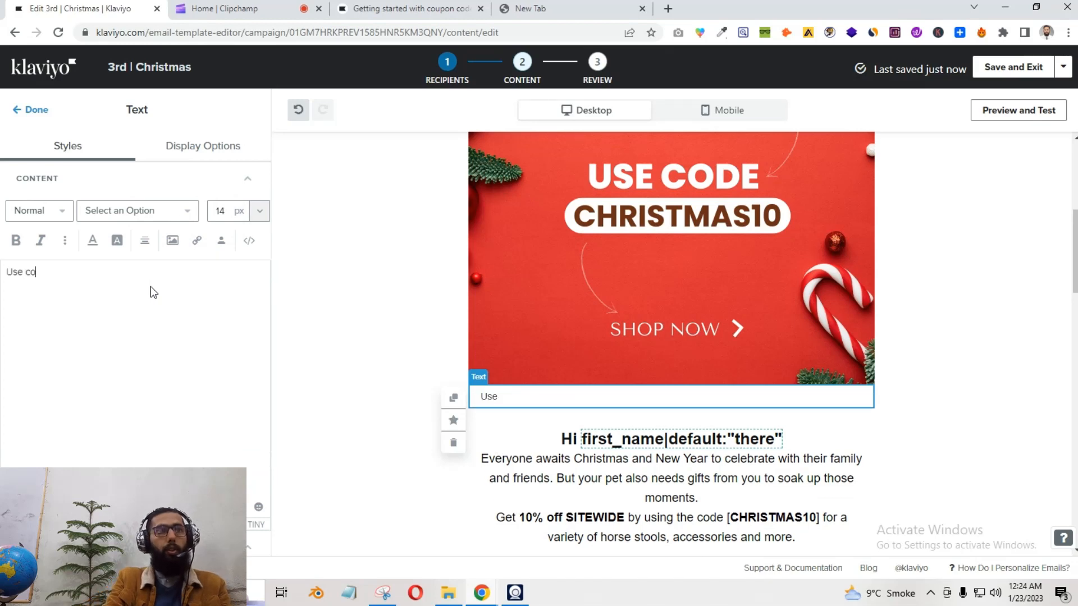
text(de :)
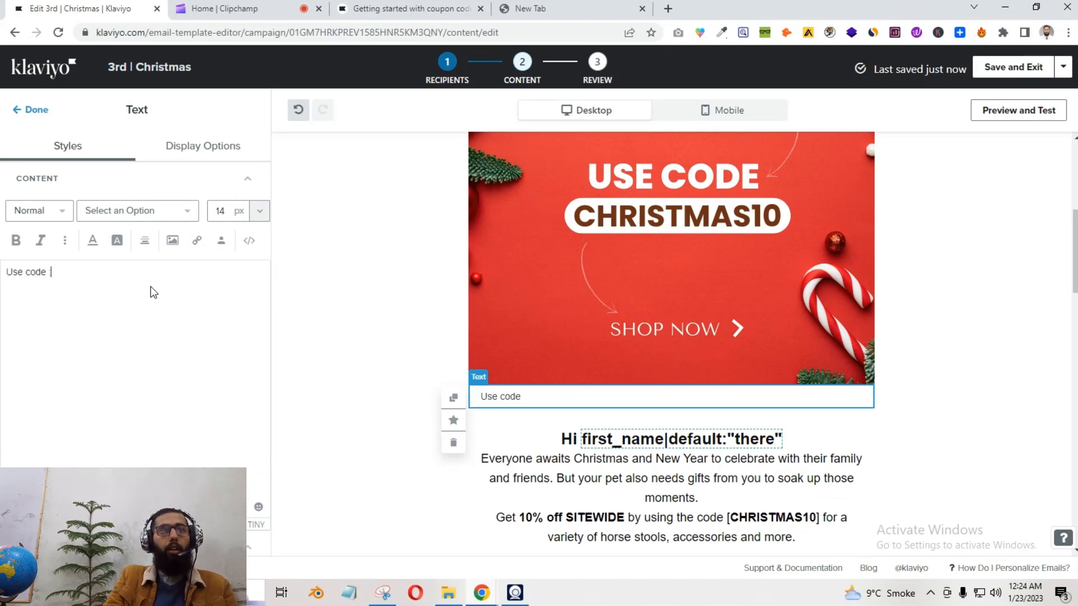
key(ctrl+v)
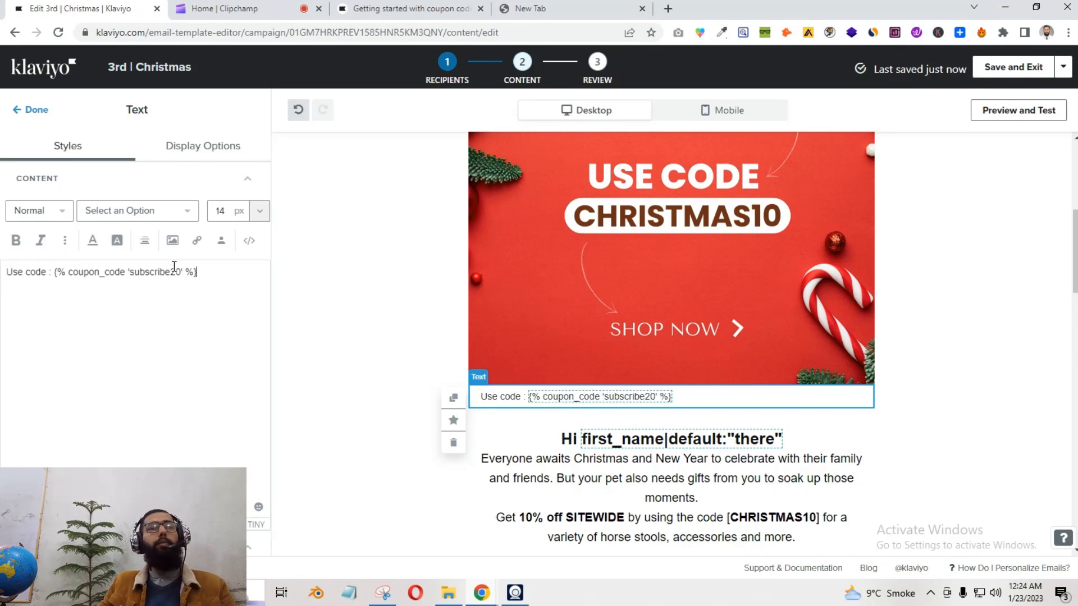
Format the coupon line as Heading 3, centre it, and finish editing the text block.
key(ctrl+a)
click(53, 211)
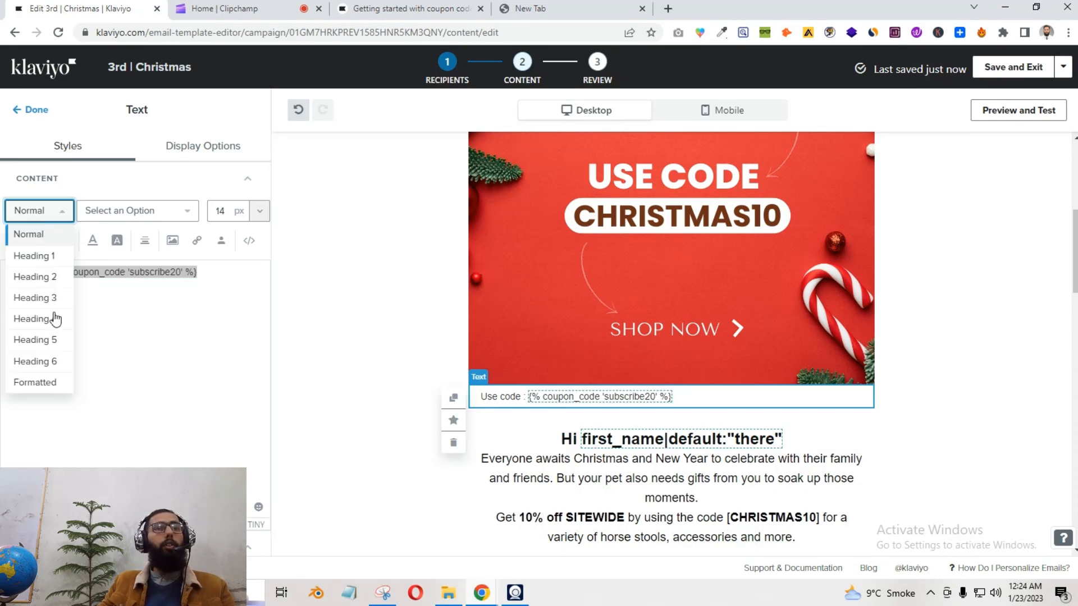
click(54, 303)
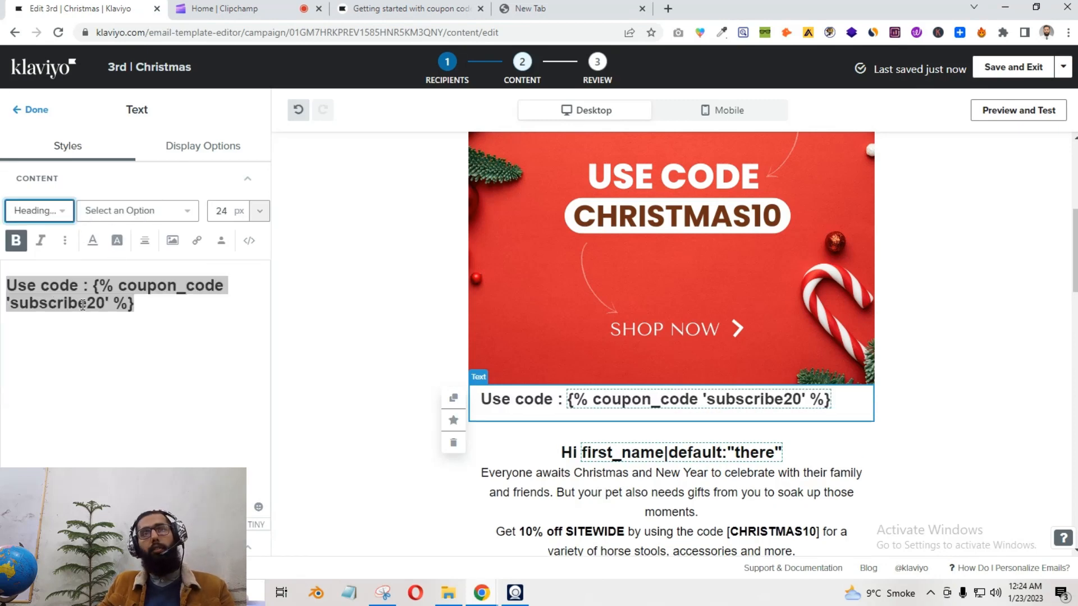
click(144, 242)
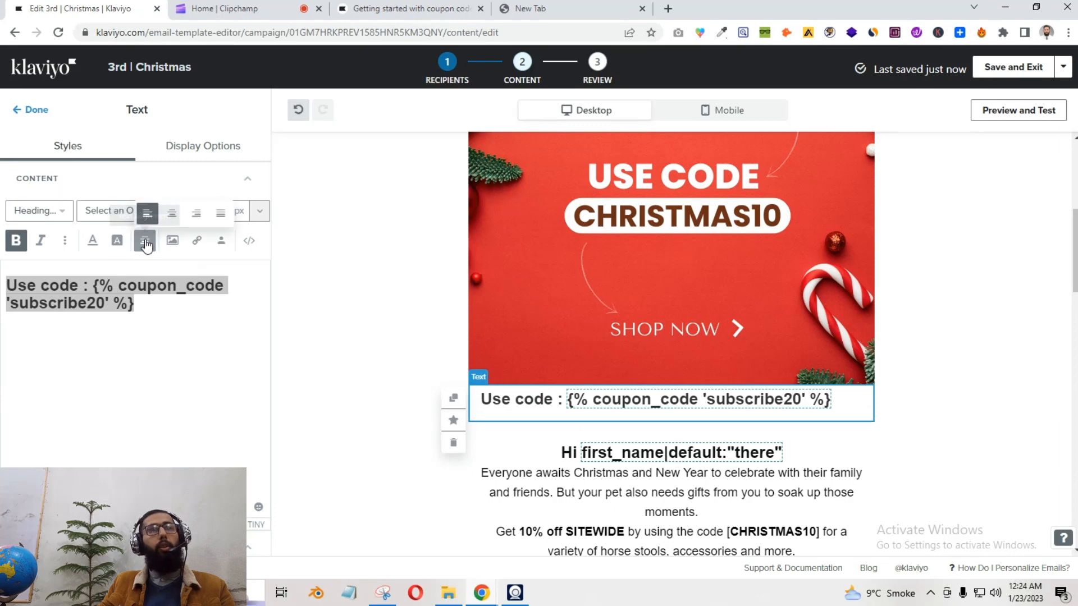
click(172, 213)
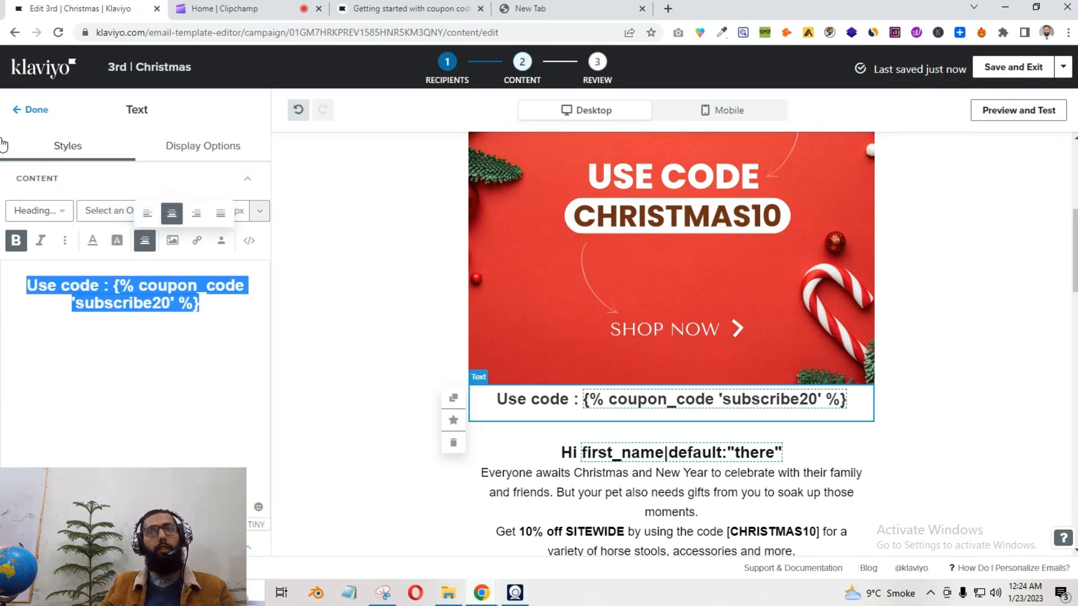
click(30, 104)
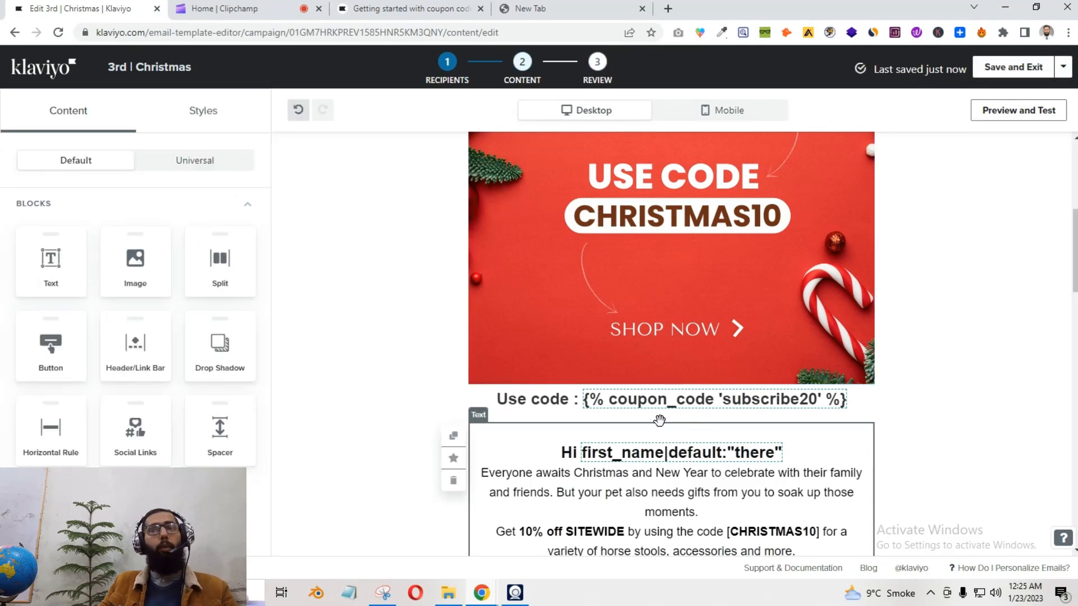
Preview the email and examine how the dynamic coupon code is rendered below the banner.
click(1029, 119)
drag(531, 380, 458, 380)
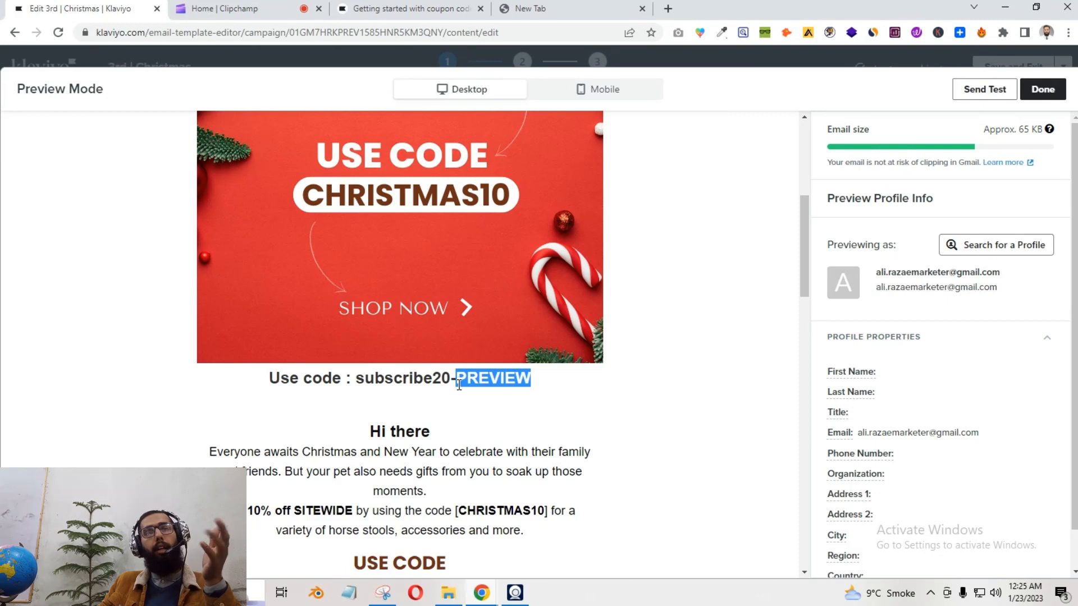
click(460, 384)
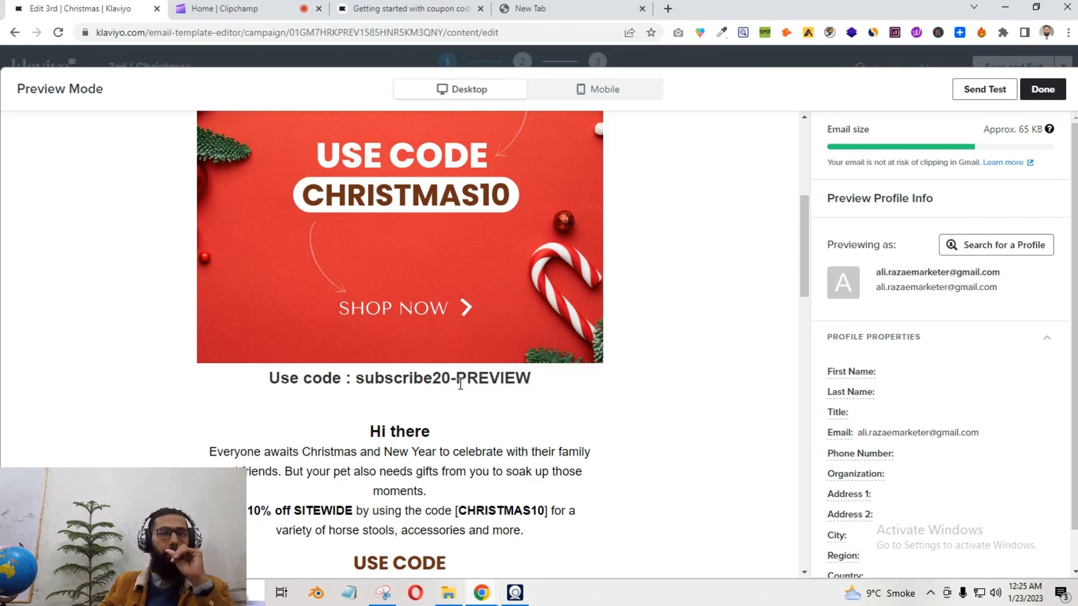
mouse_move(375, 382)
mouse_down()
mouse_move(399, 380)
mouse_move(356, 380)
mouse_up()
drag(466, 380, 563, 385)
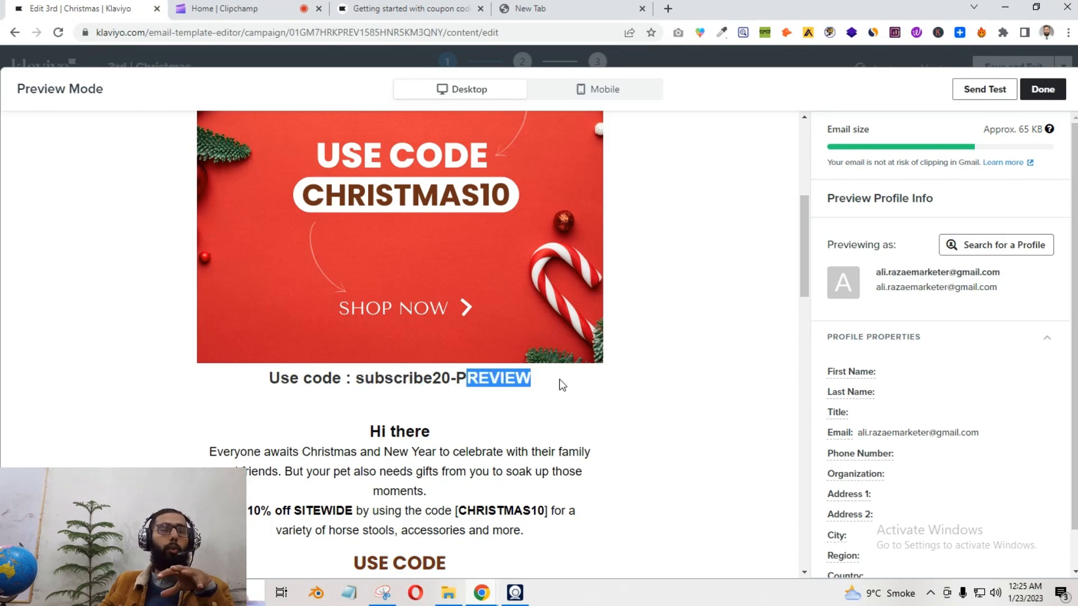